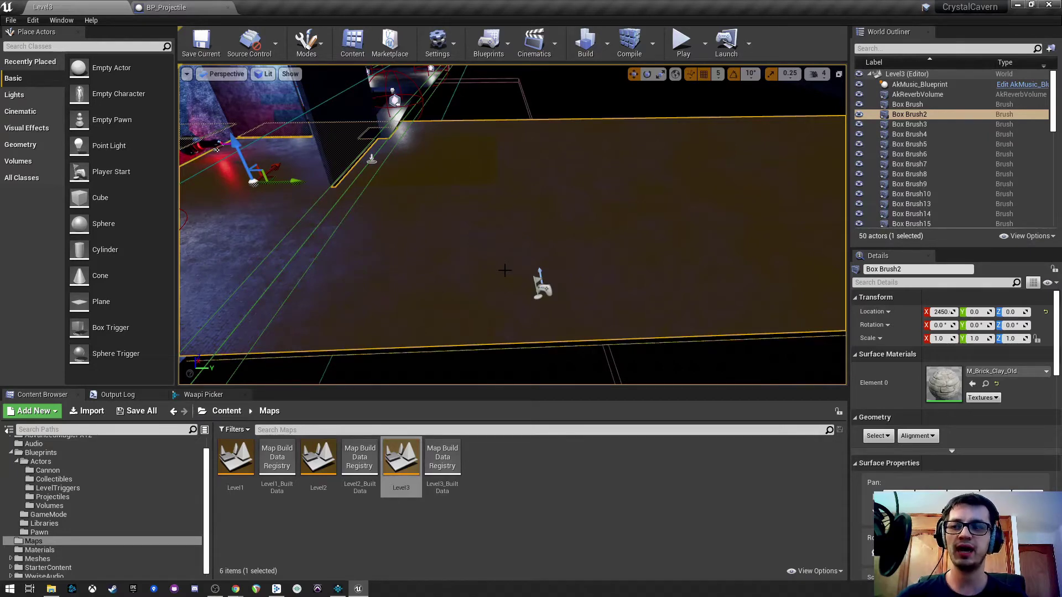
- Look over Level3, then run a quick play-in-editor test and stop it
right_click_drag(505, 266, 490, 245)
right_click_drag(484, 297, 483, 297)
left_click(682, 57)
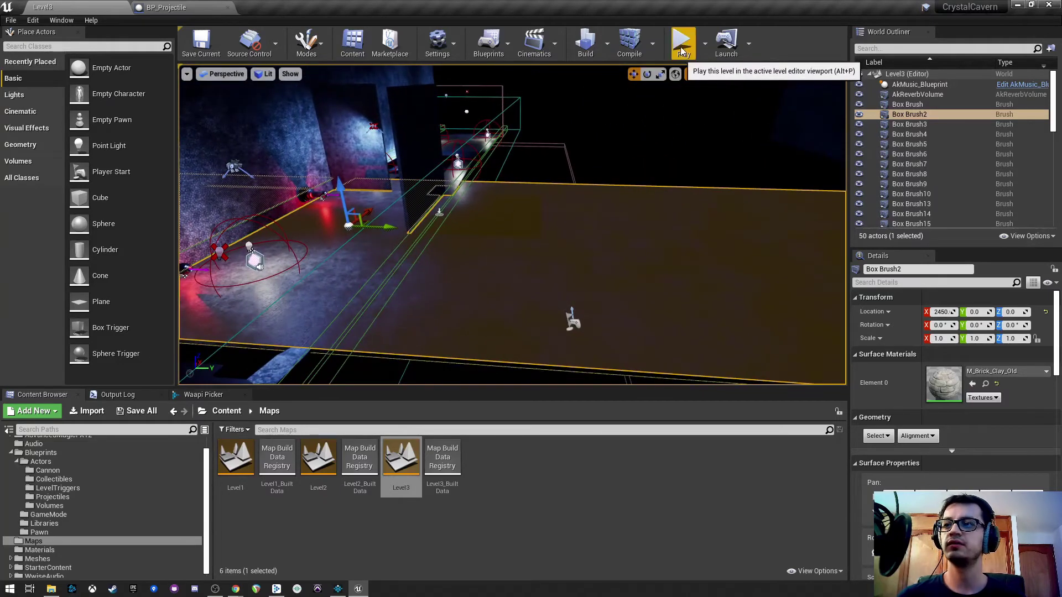
left_click(500, 198)
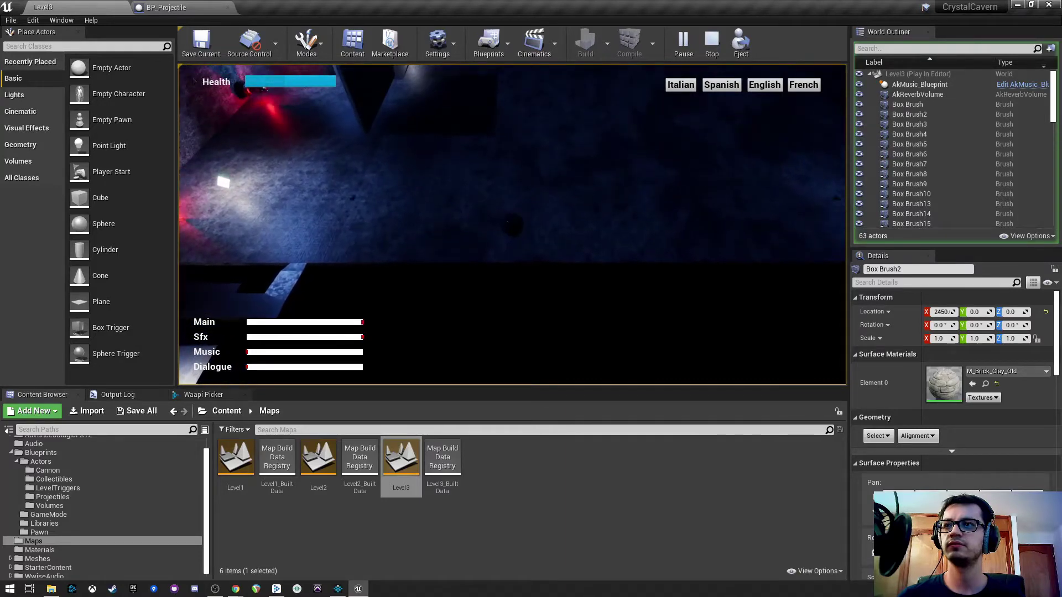
key("Escape")
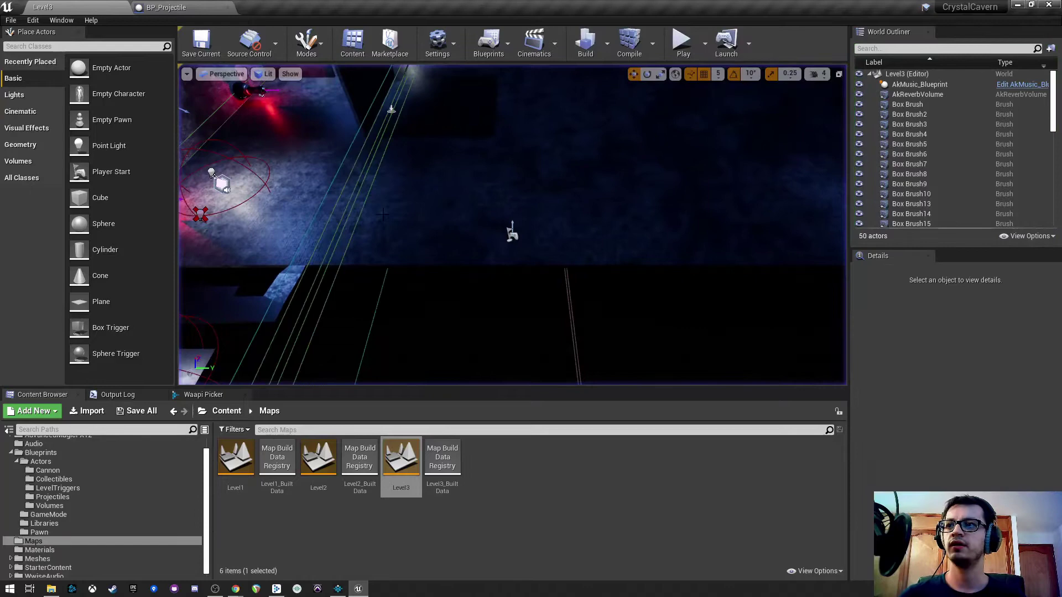
- Set Cannon_Ball_Idle's attenuation scaling factor to 1.0, then compile and save BP_Projectile
left_click(169, 8)
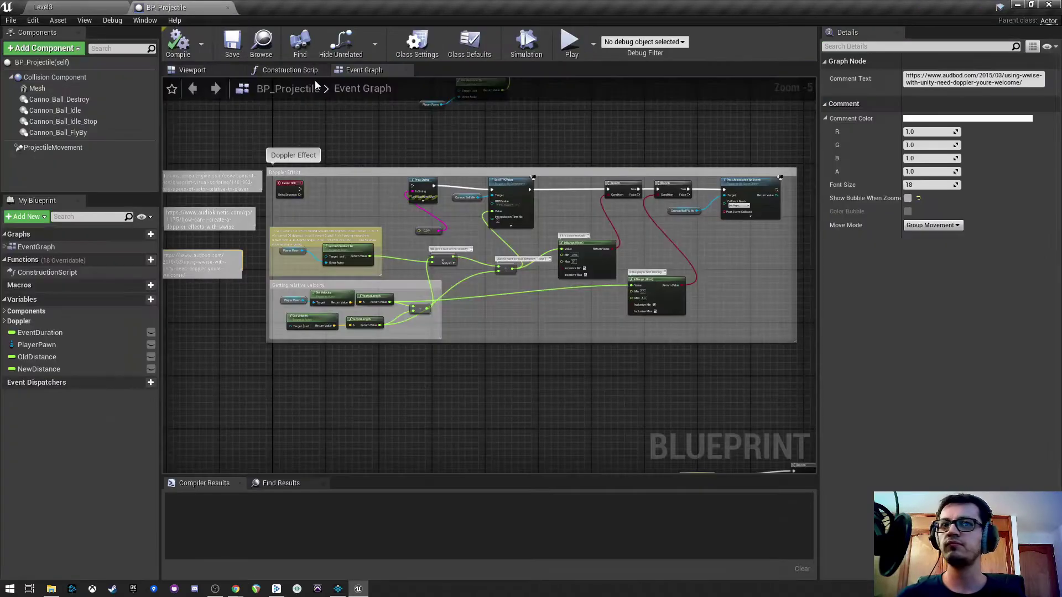
left_click(77, 110)
left_click(932, 247)
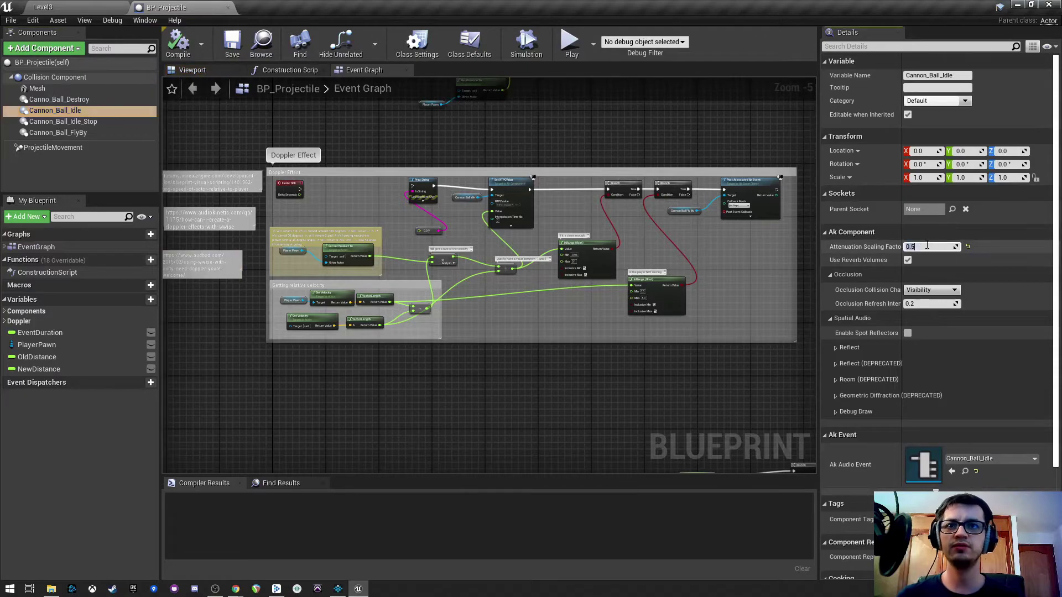
type("1")
key("Return")
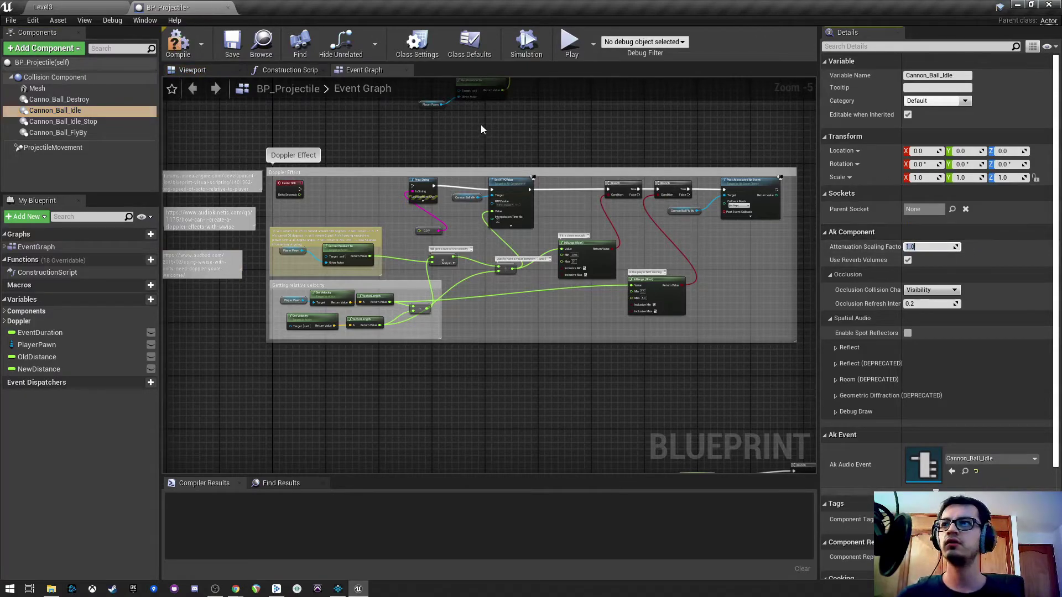
left_click(178, 44)
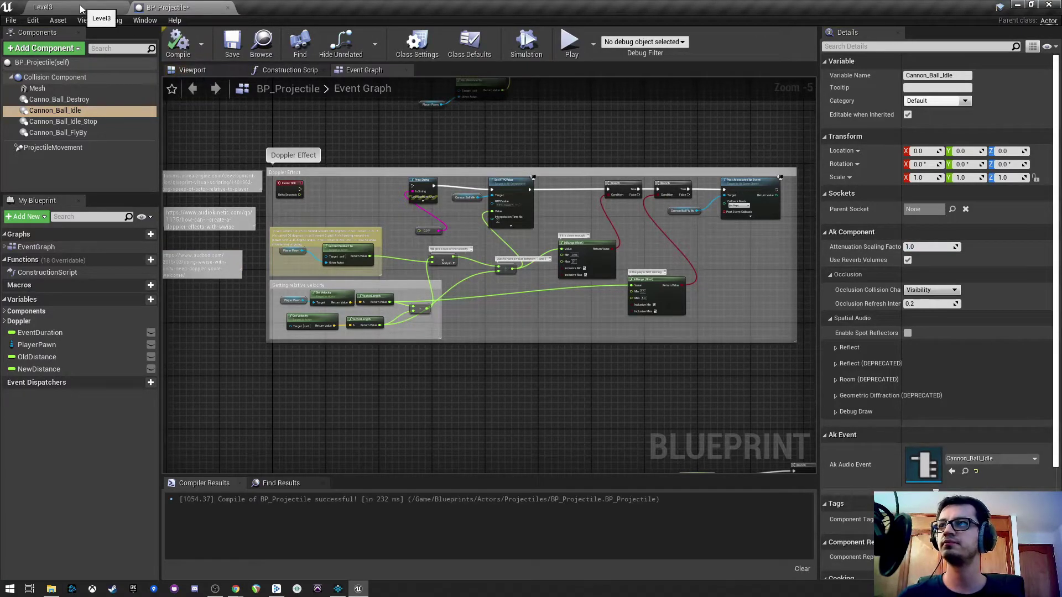
left_click(239, 50)
- Back in Level3, play-test the louder idle sound and stop the session
left_click(43, 6)
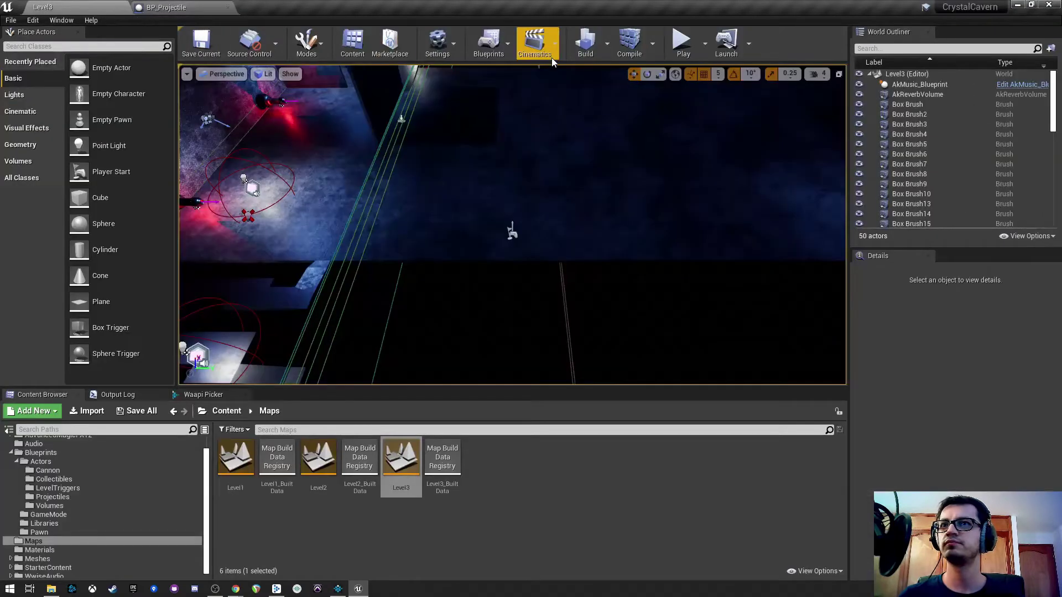
left_click(680, 41)
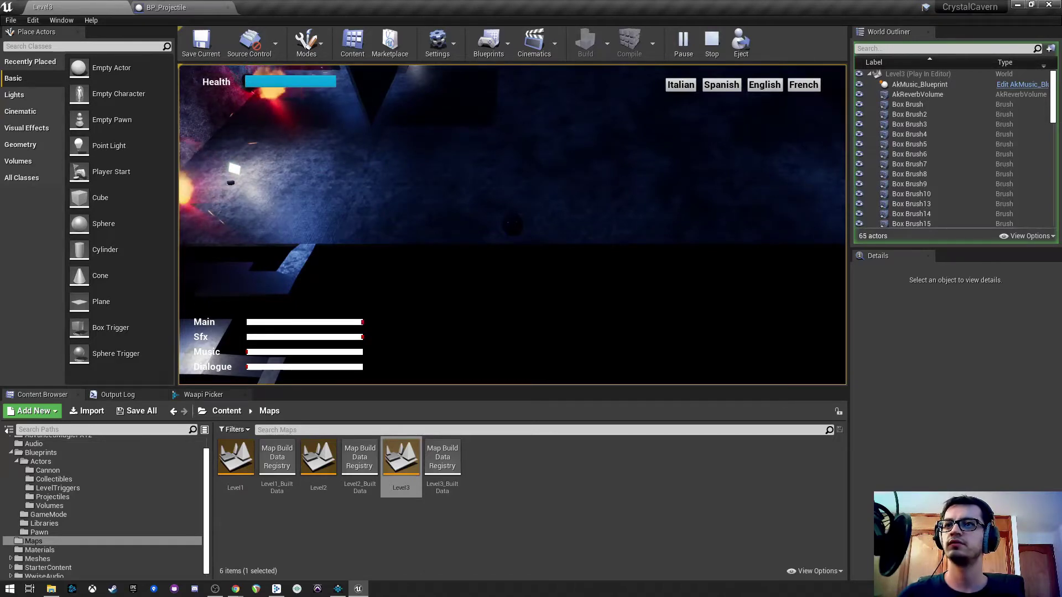
key("Escape")
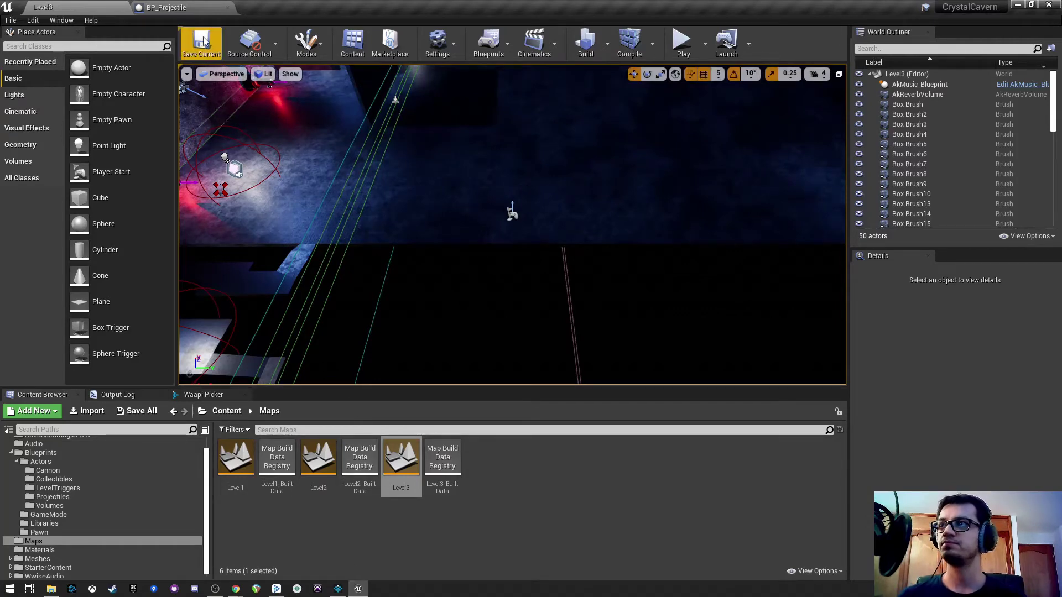
- Open BP_Projectile and frame the Doppler Effect nodes and the reference link notes
left_click(173, 9)
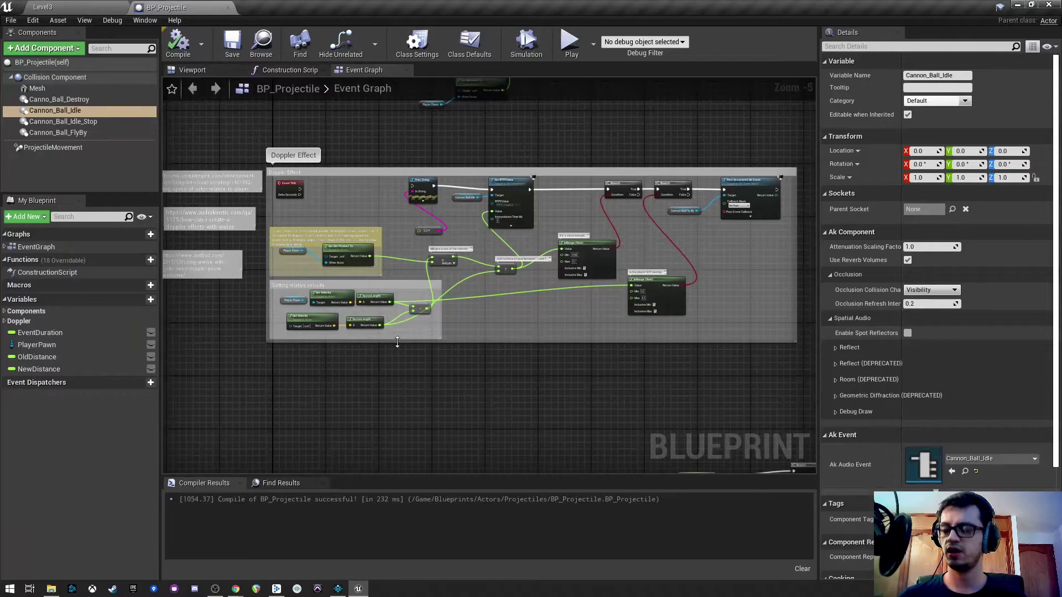
scroll(395, 354, "up", 1)
right_click_drag(393, 353, 418, 365)
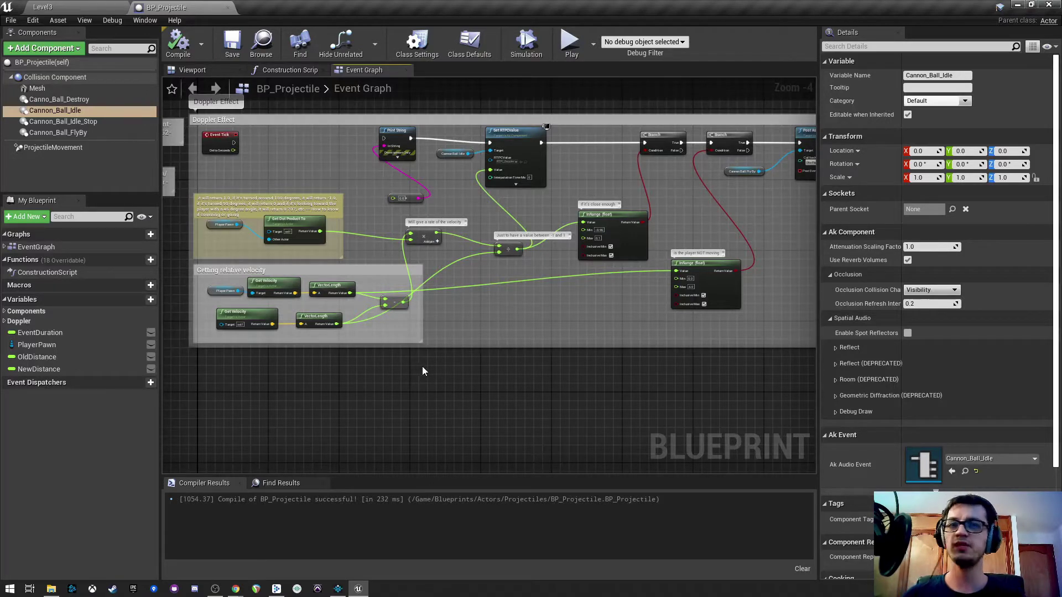
right_click_drag(363, 366, 538, 383)
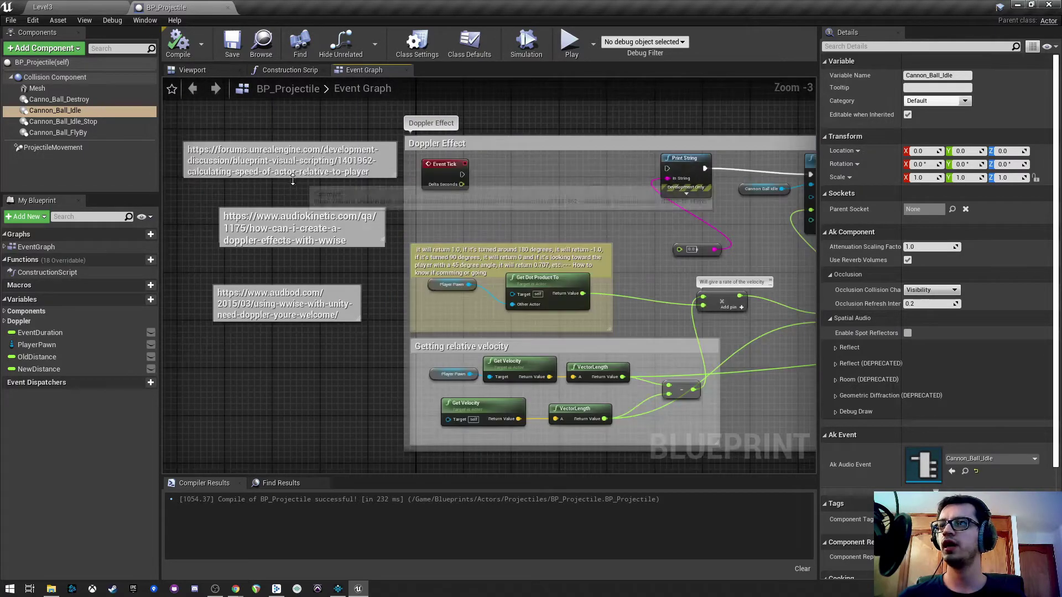
scroll(282, 157, "up", 1)
mouse_move(325, 186)
right_mouse_down()
mouse_move(341, 183)
mouse_move(323, 183)
right_mouse_up()
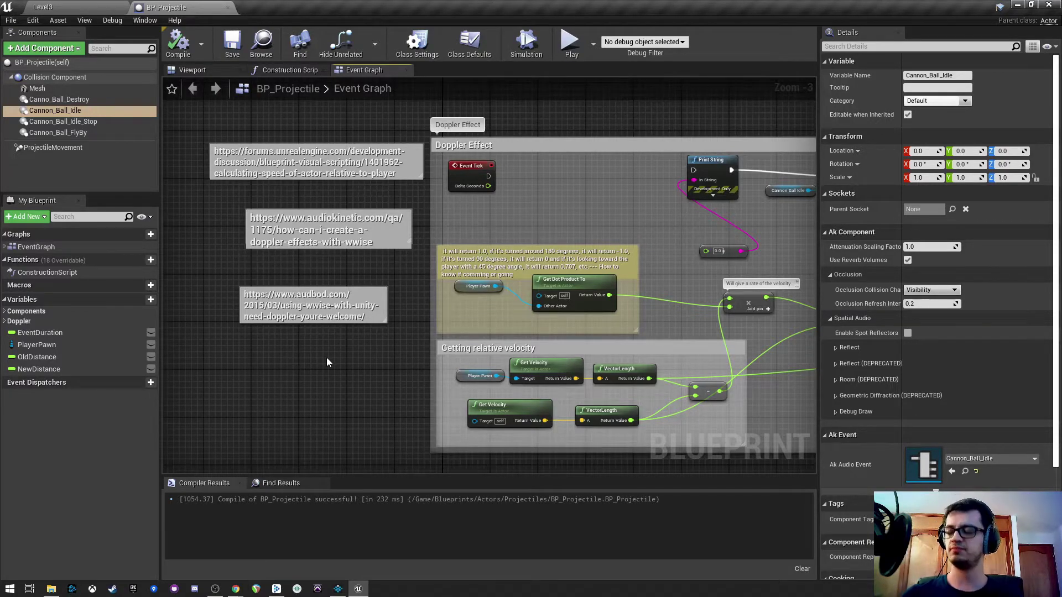
- Zoom out over the event graph, then centre the Doppler Effect comment group
scroll(326, 357, "down", 7)
right_click_drag(326, 357, 492, 168)
scroll(435, 298, "down", 1)
right_click_drag(419, 259, 409, 391)
right_click_drag(359, 247, 460, 414)
scroll(399, 334, "up", 7)
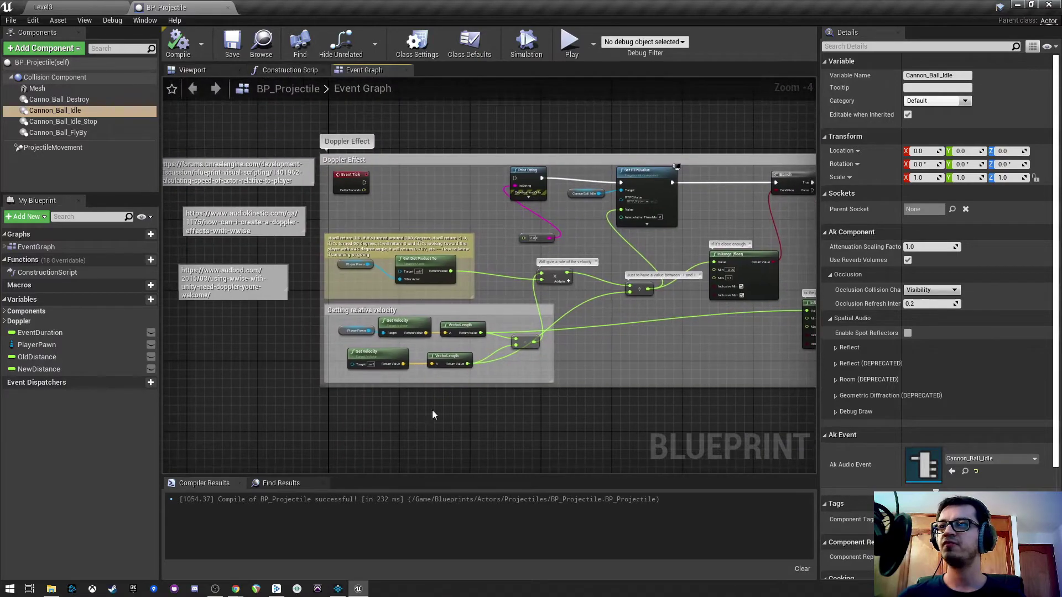
right_click_drag(236, 344, 250, 334)
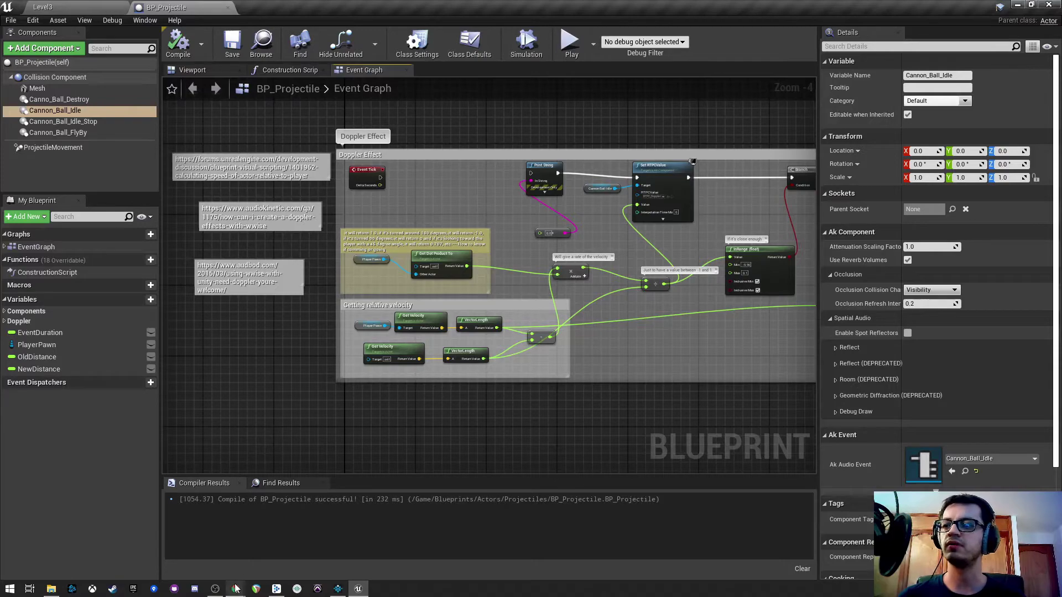
- Bring Chrome forward and scroll through the AudBod Doppler script page
mouse_move(236, 588)
left_click(298, 539)
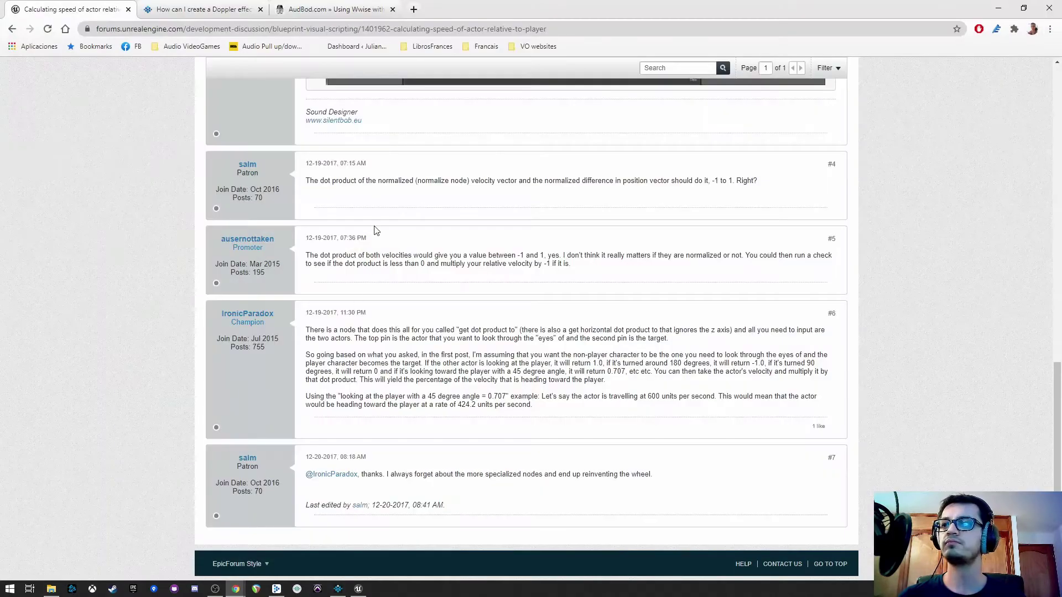
left_click(315, 10)
scroll(398, 250, "down", 4)
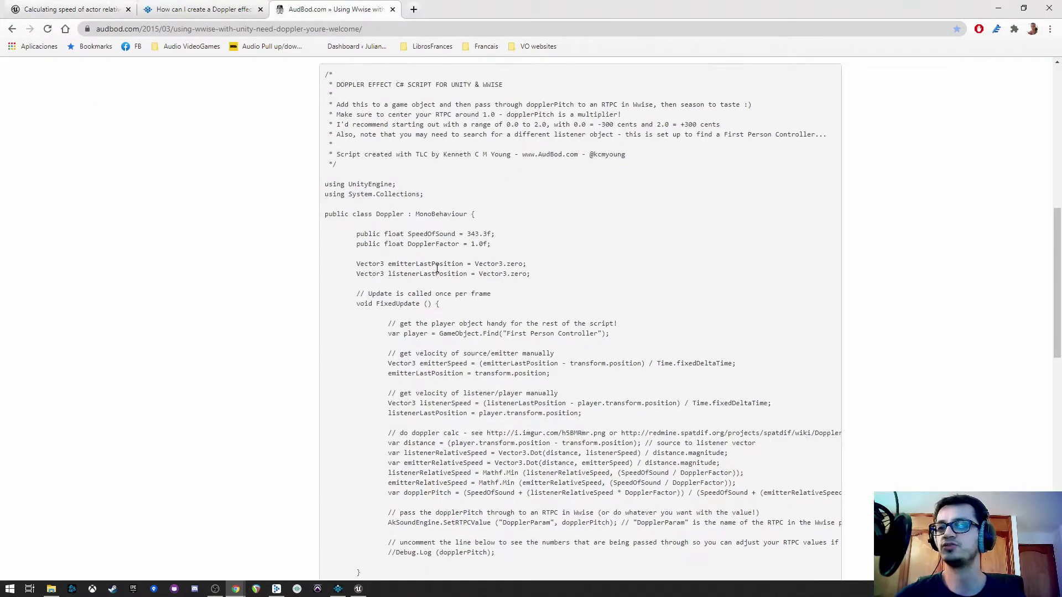
scroll(387, 260, "up", 2)
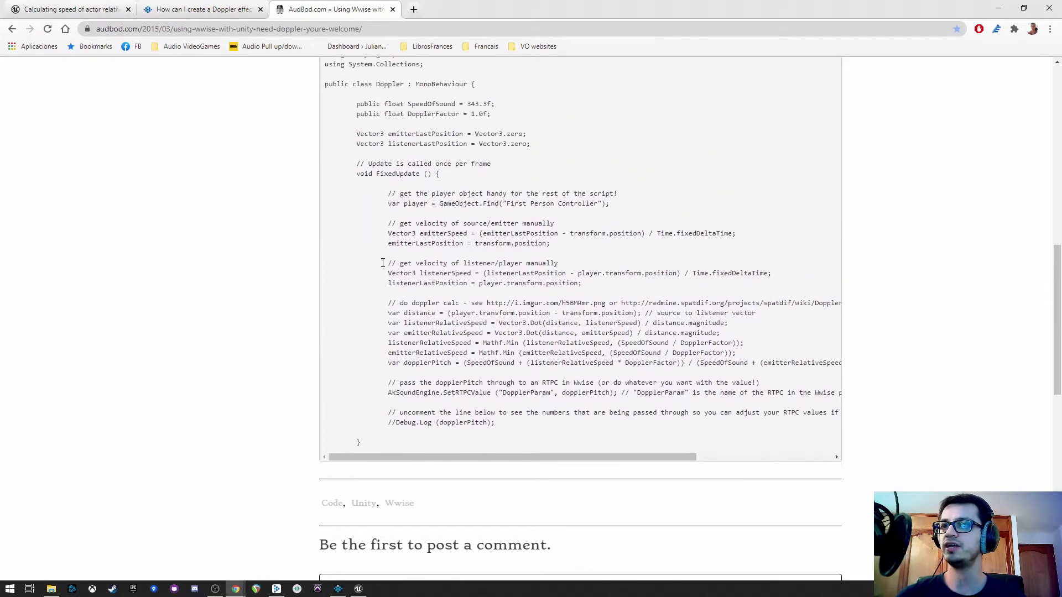
scroll(404, 244, "up", 1)
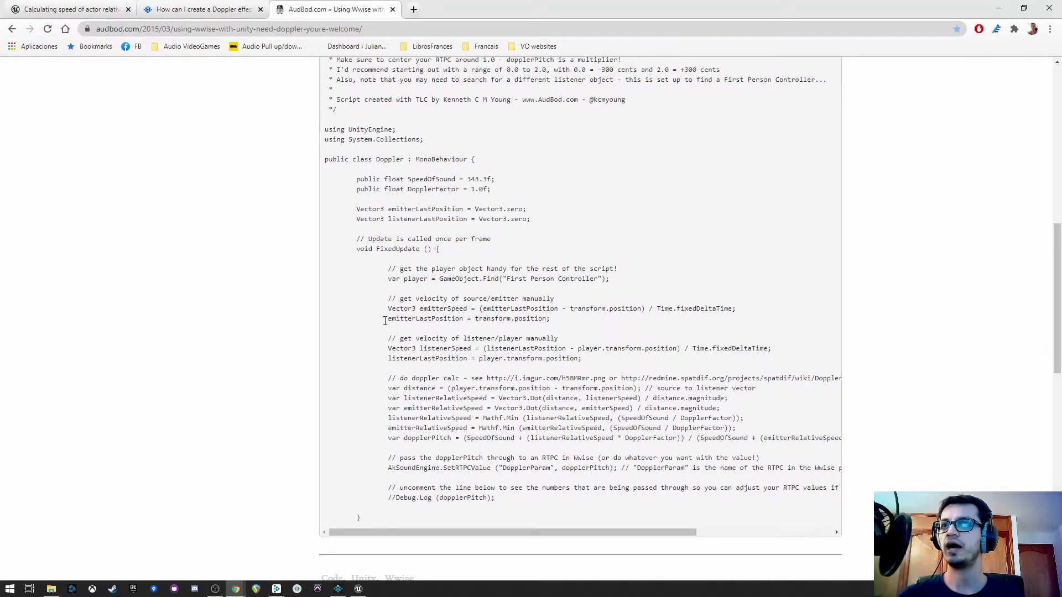
scroll(383, 341, "down", 3)
scroll(267, 279, "up", 2)
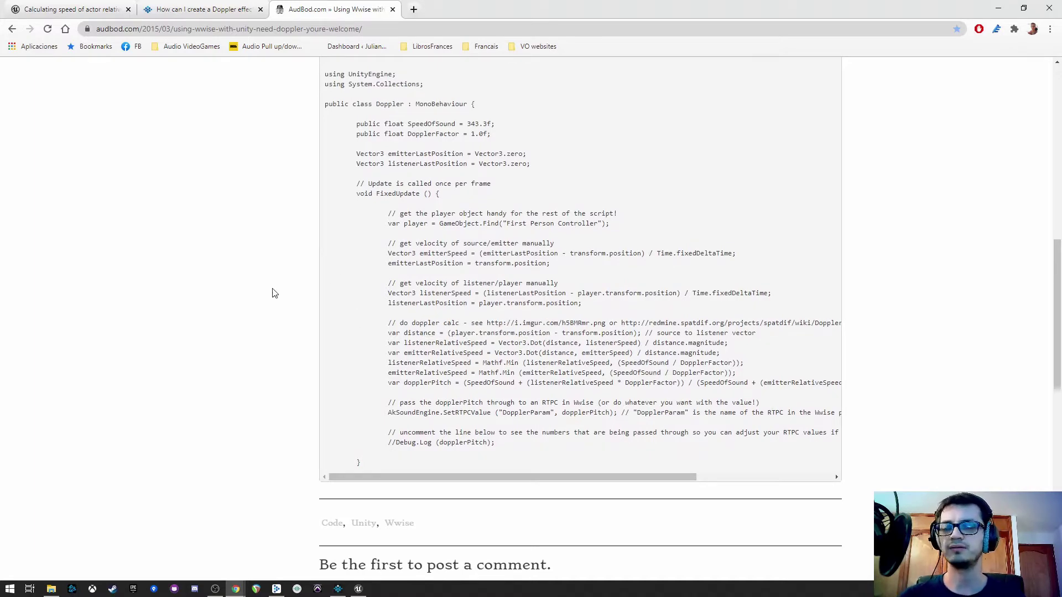
scroll(275, 293, "down", 4)
scroll(232, 280, "up", 7)
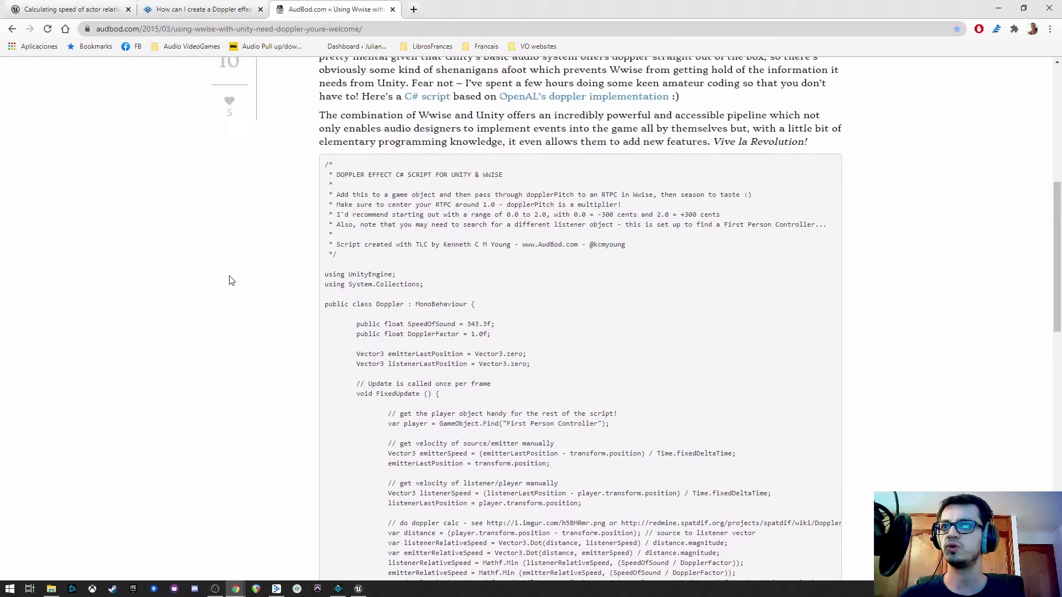
scroll(231, 279, "down", 1)
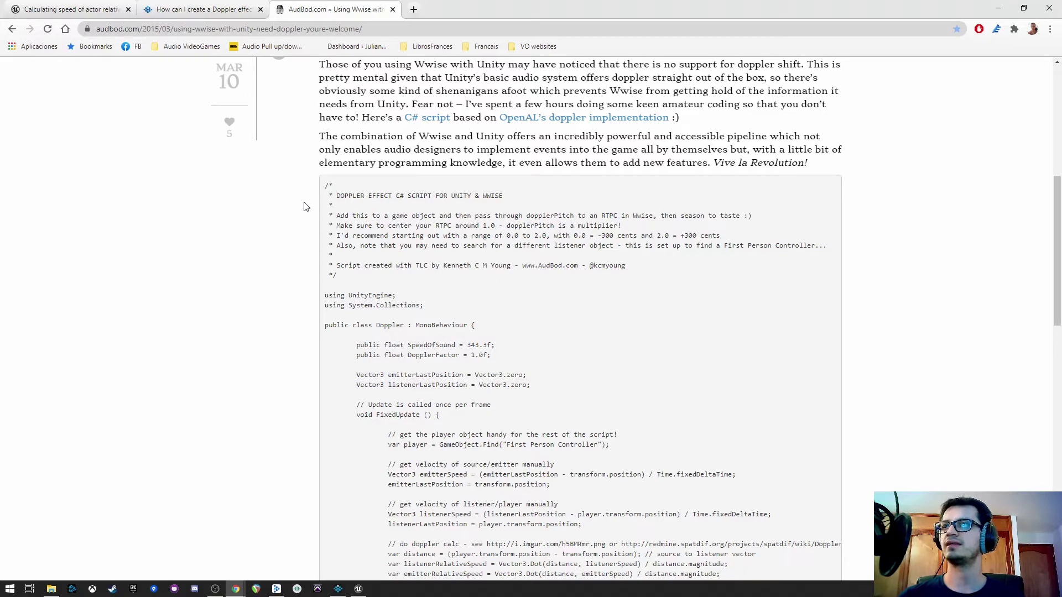
- Read through the Audiokinetic Doppler-in-Wwise question page
left_click(192, 12)
scroll(443, 238, "down", 1)
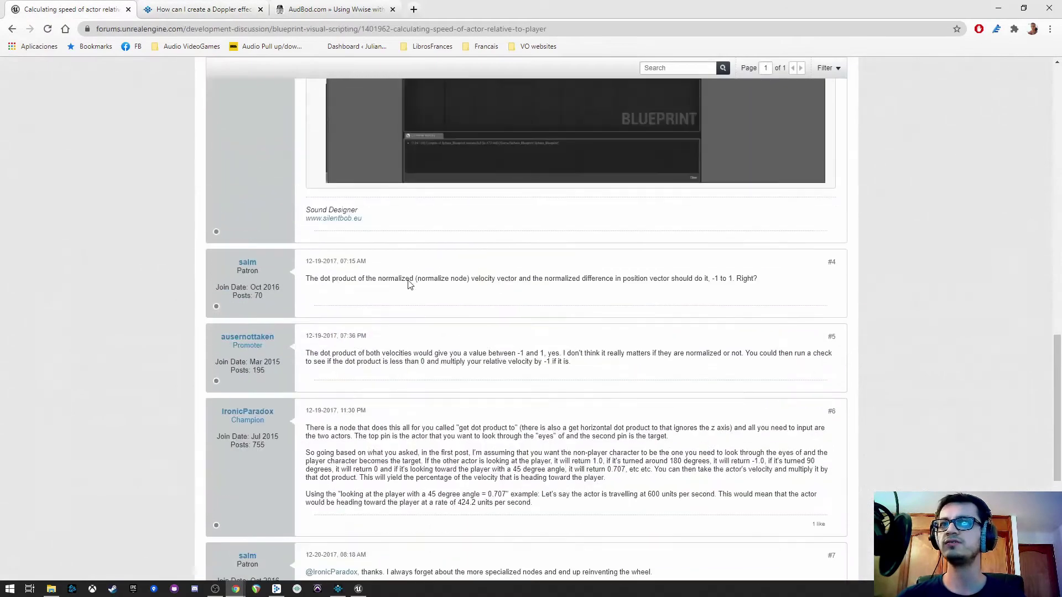
scroll(412, 283, "up", 3)
scroll(414, 284, "up", 15)
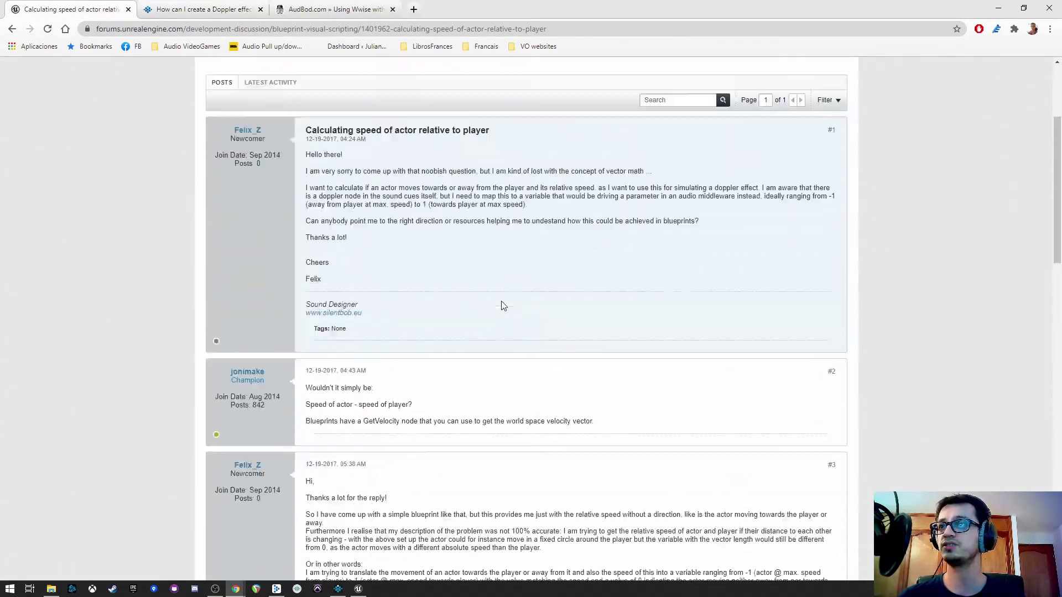
scroll(547, 302, "down", 15)
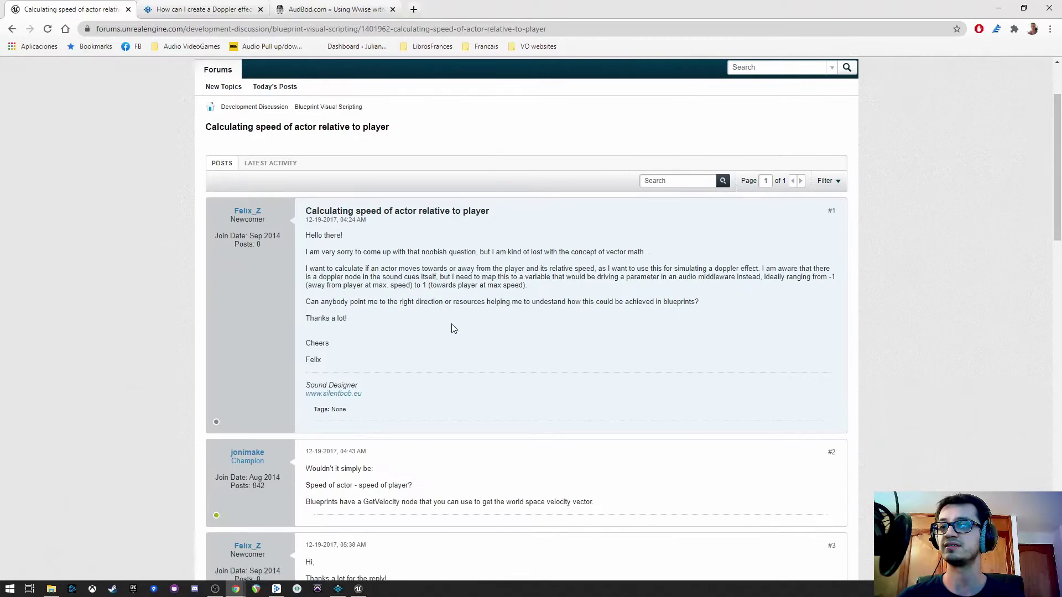
scroll(551, 309, "down", 6)
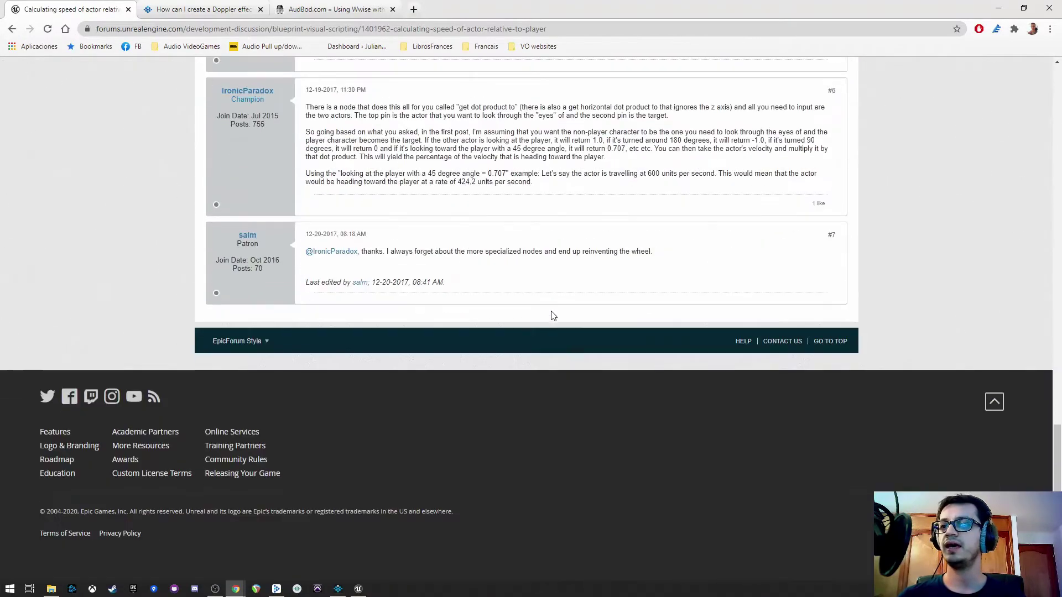
scroll(530, 280, "up", 3)
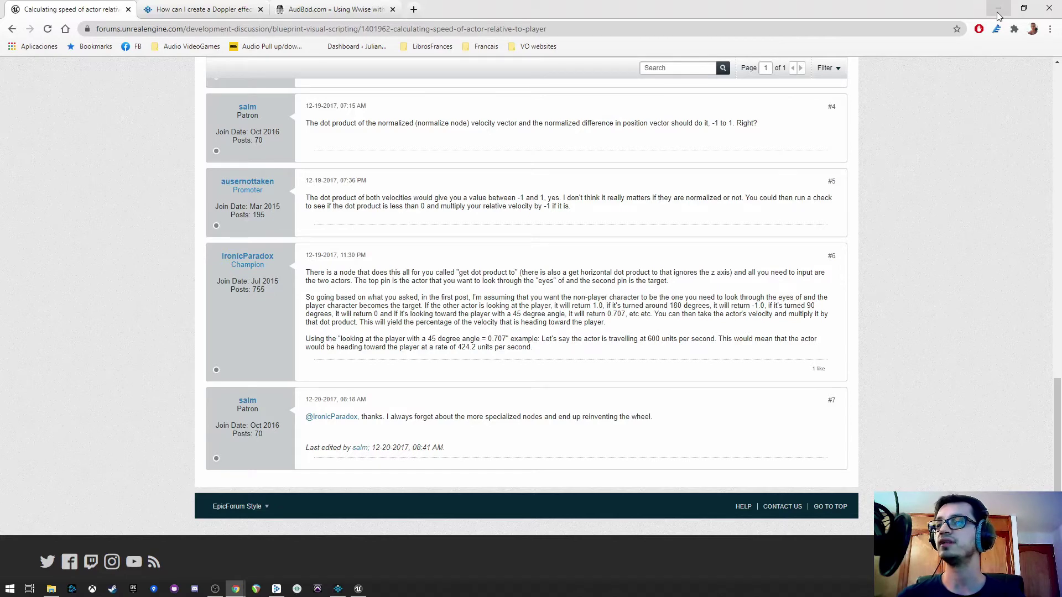
- Return to the BP_Projectile graph and frame the dot product and velocity nodes
left_click(999, 9)
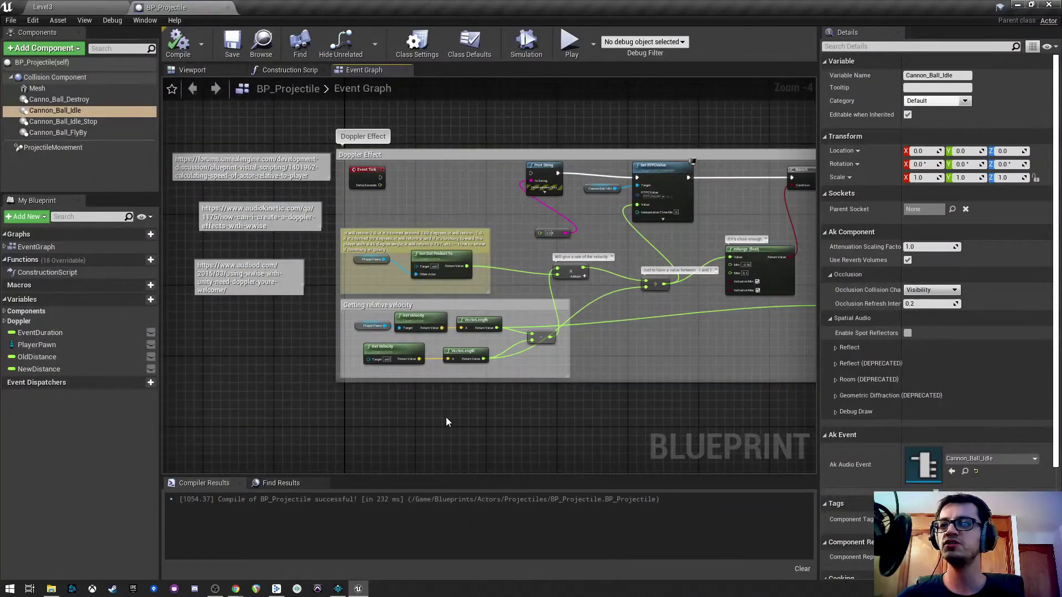
right_click_drag(445, 417, 406, 397)
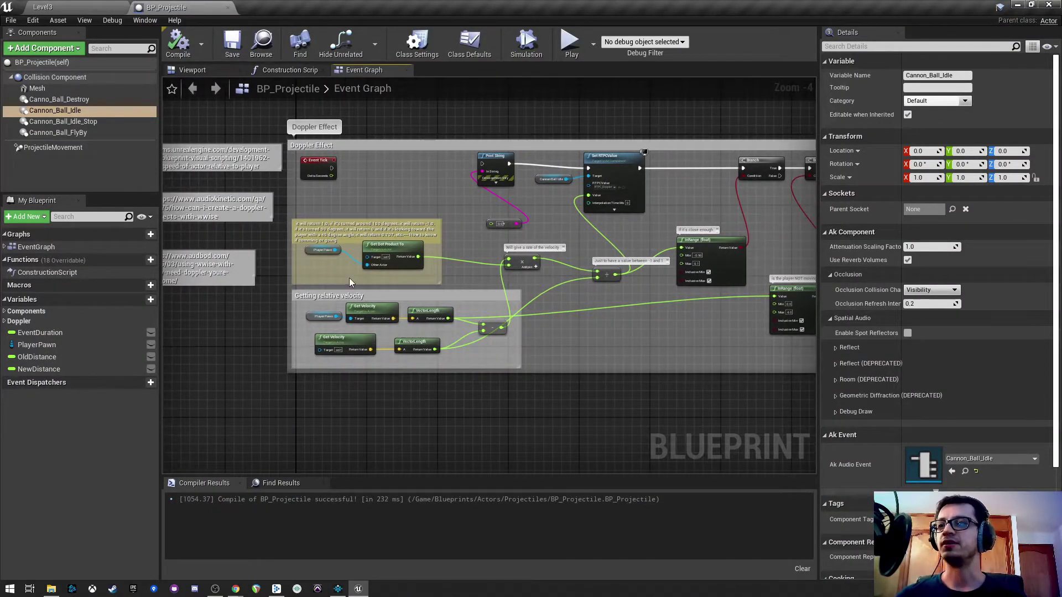
scroll(344, 268, "up", 3)
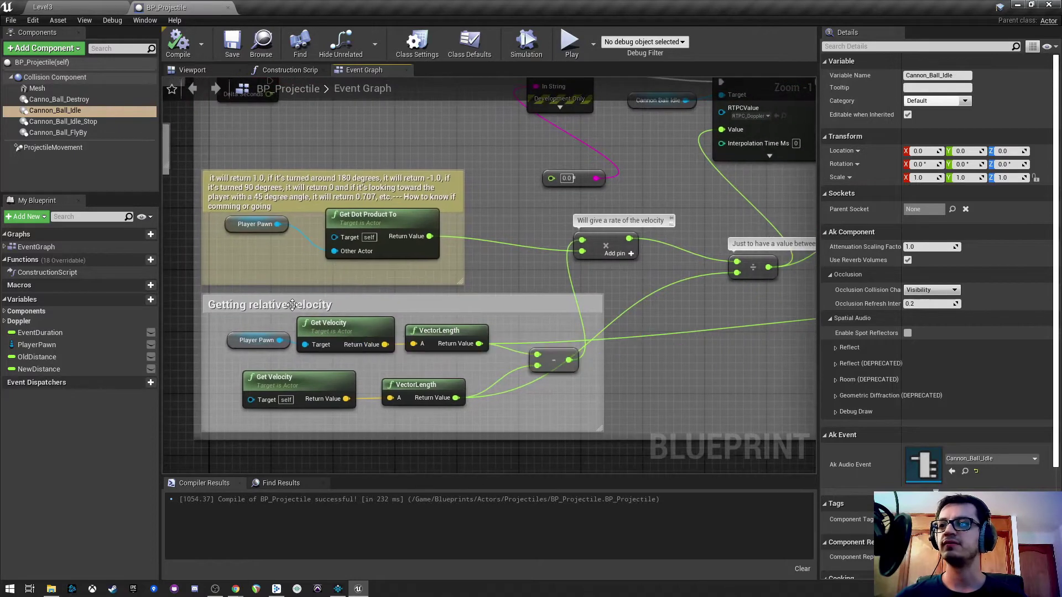
right_click_drag(299, 417, 280, 383)
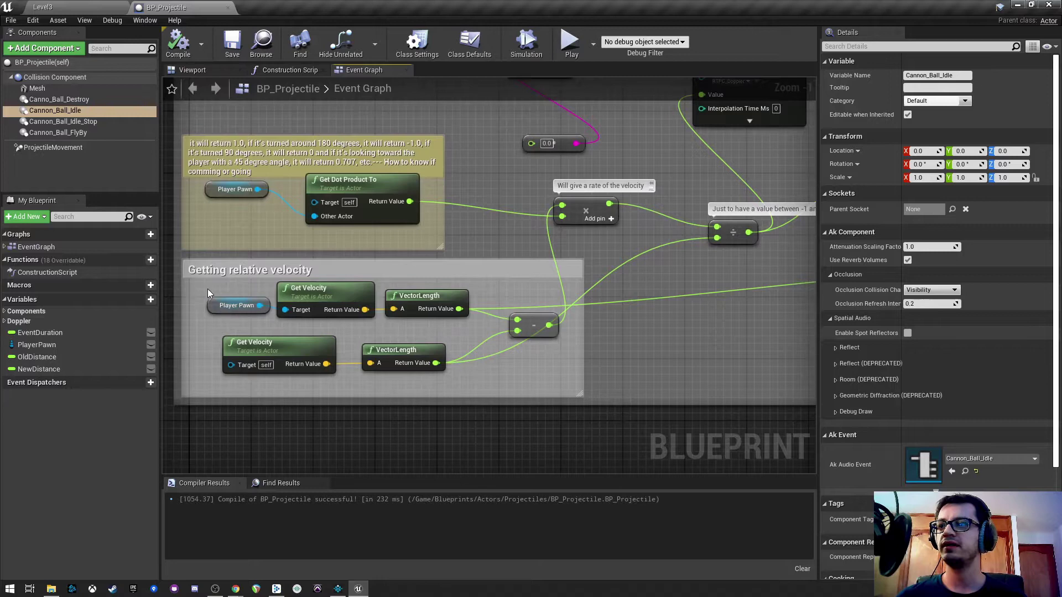
left_click(237, 305)
left_click(56, 7)
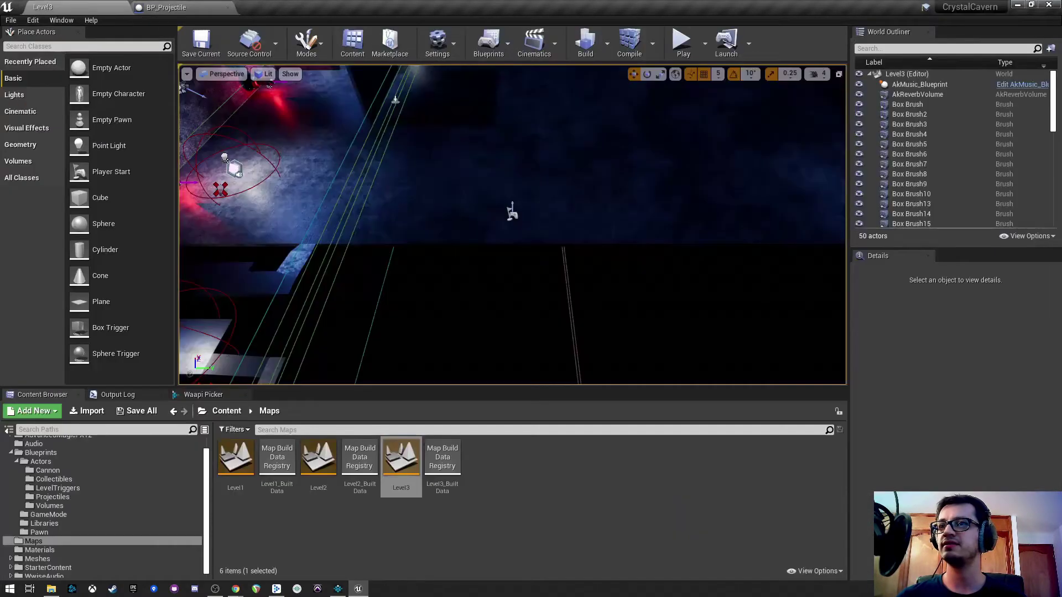
left_click(171, 8)
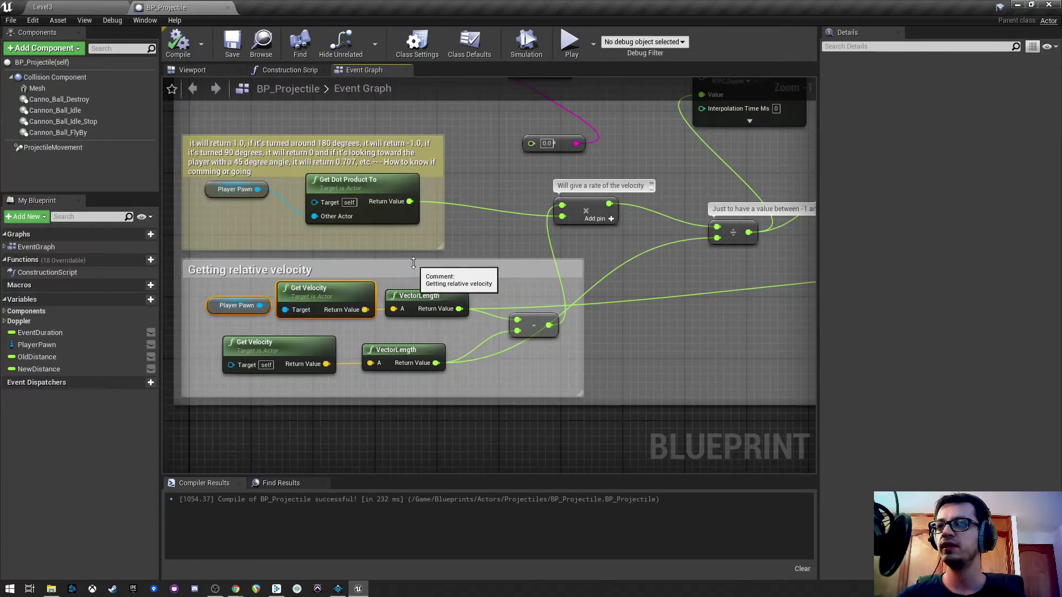
- Box-select the Getting relative velocity nodes and the lower Get Velocity/VectorLength nodes to inspect them
left_click(477, 285)
left_click_drag(495, 285, 218, 307)
left_click(389, 437)
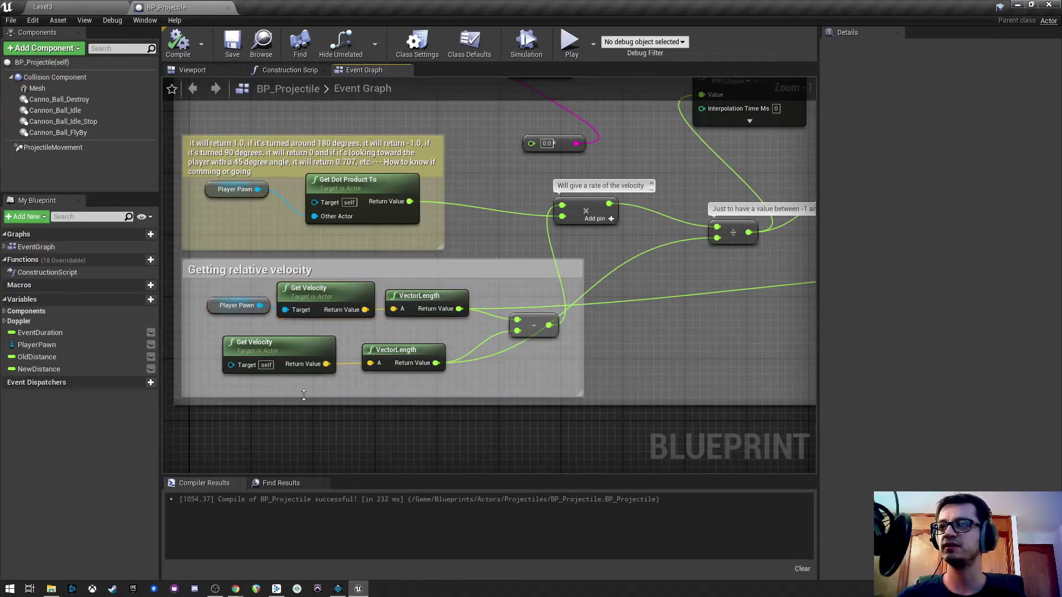
left_click_drag(267, 389, 423, 359)
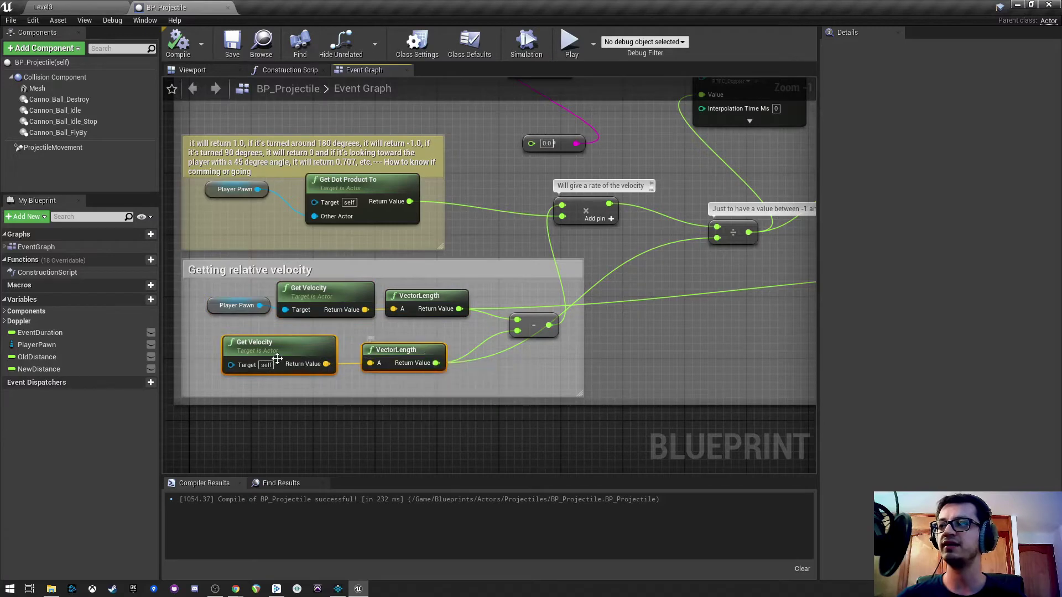
left_click(309, 431)
- Nudge the Player Pawn and Get Dot Product To nodes slightly lower
scroll(310, 401, "down", 1)
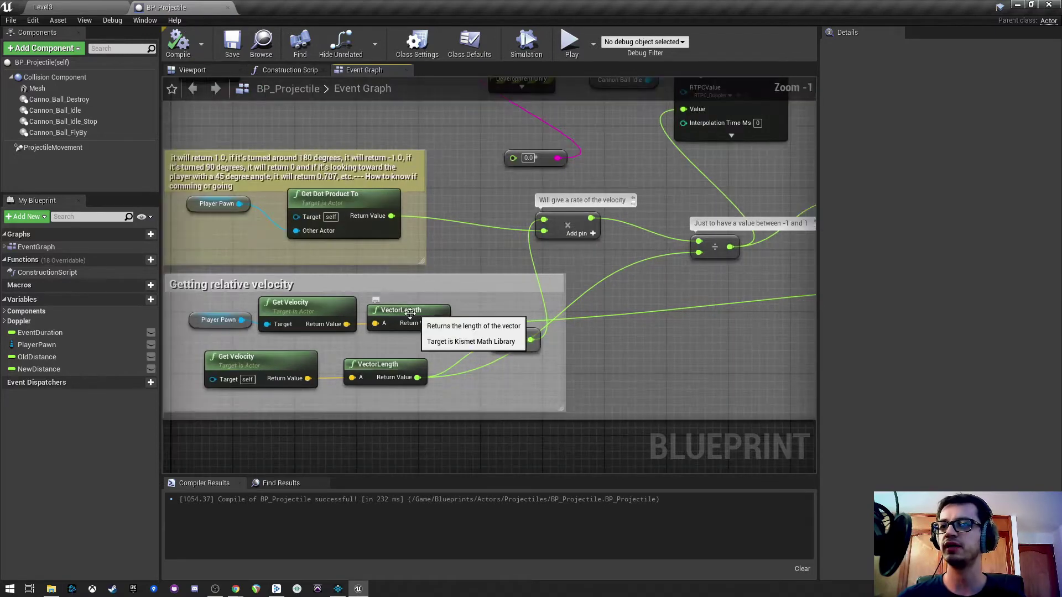
scroll(492, 387, "up", 1)
right_click_drag(510, 380, 553, 413)
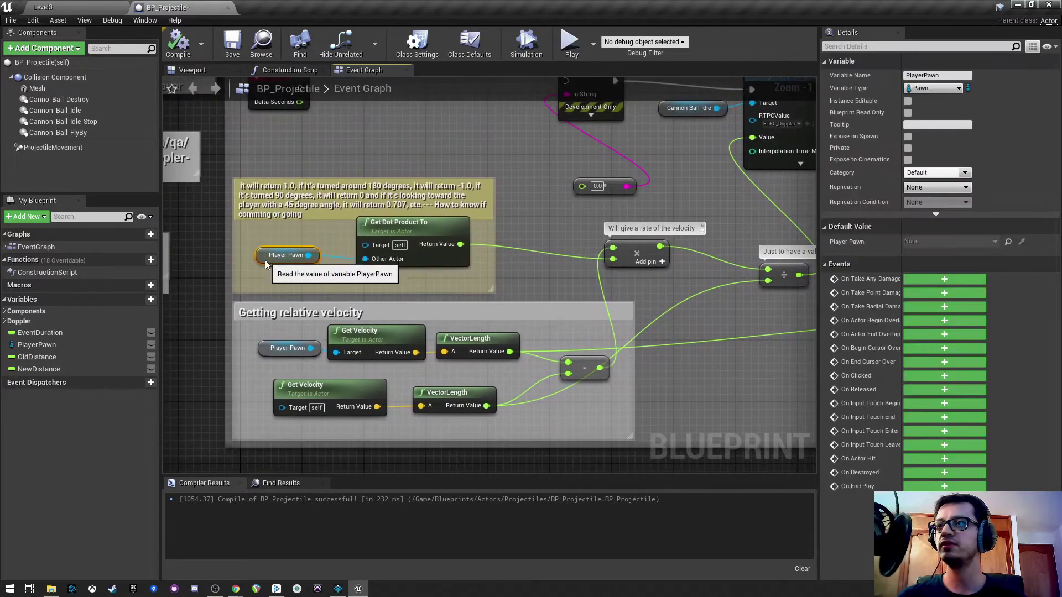
left_click_drag(266, 263, 266, 272)
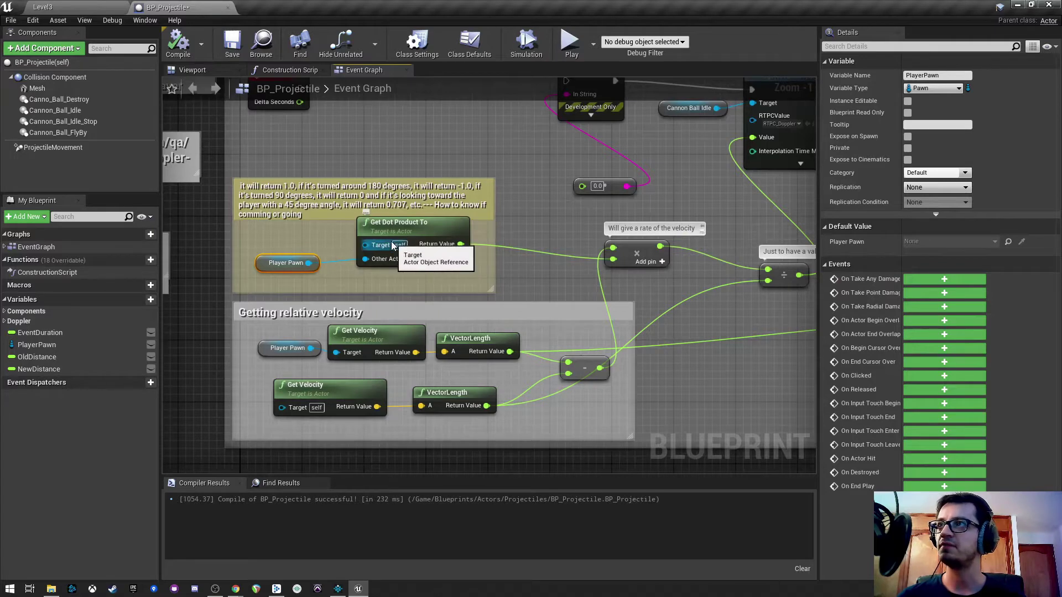
right_click_drag(292, 251, 273, 256)
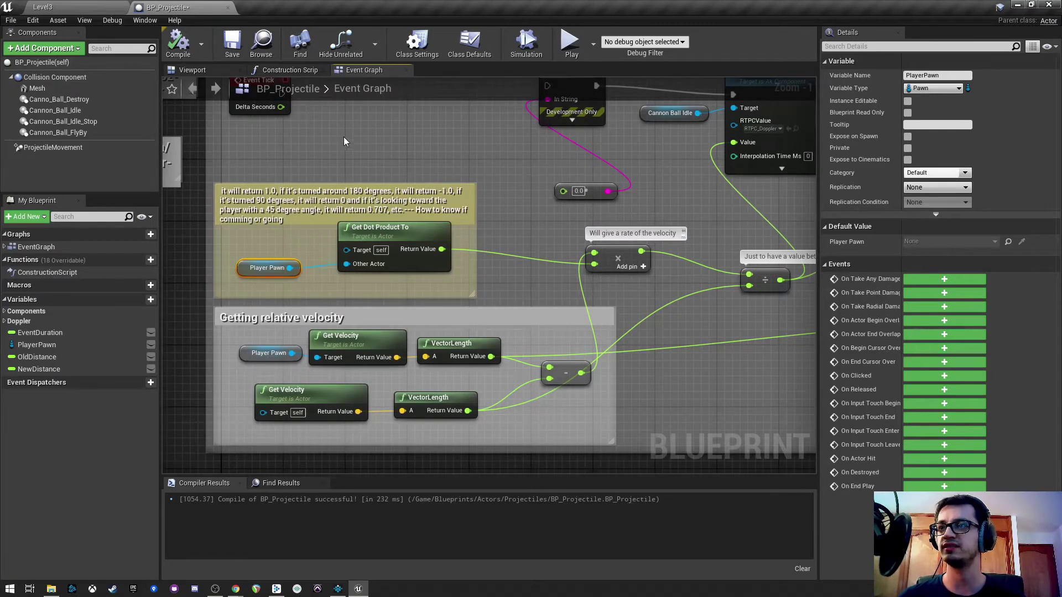
right_click_drag(343, 138, 339, 148)
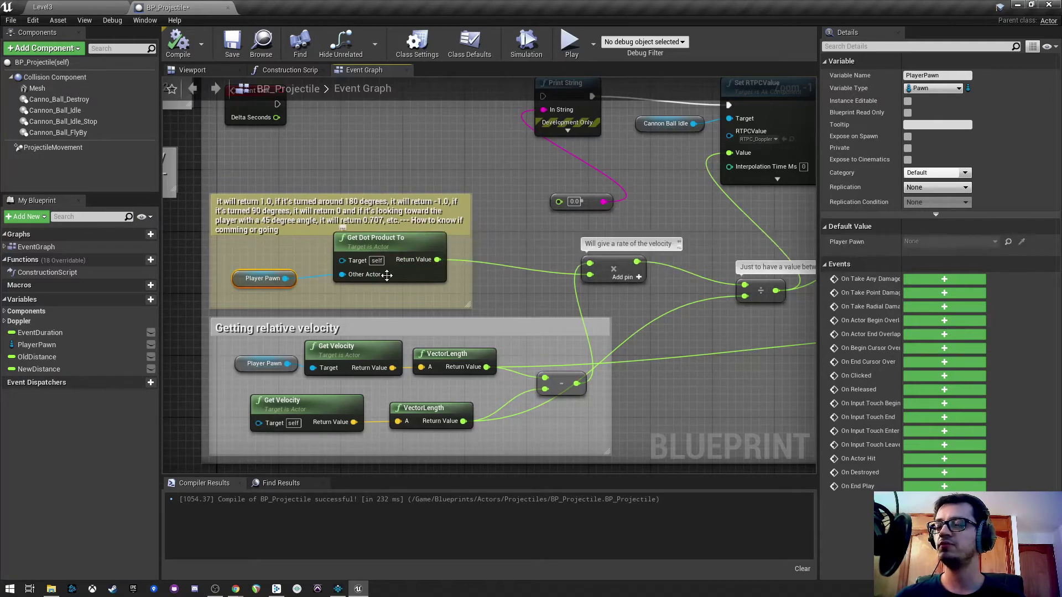
left_click_drag(384, 248, 384, 255)
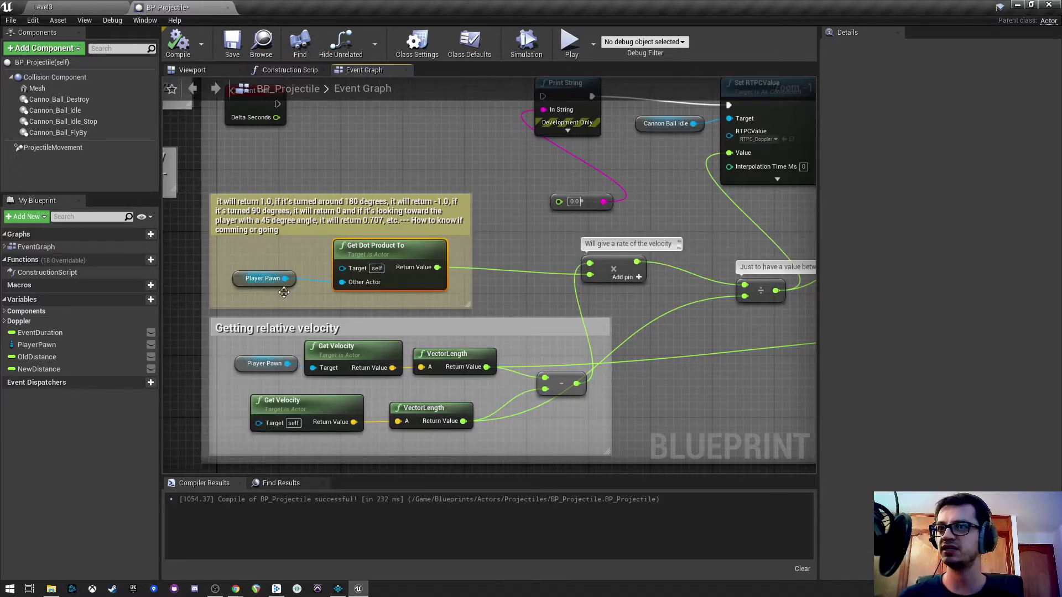
- Wire the Get Dot Product To result into the string conversion and Event Tick into Print String
right_click_drag(481, 244, 441, 264)
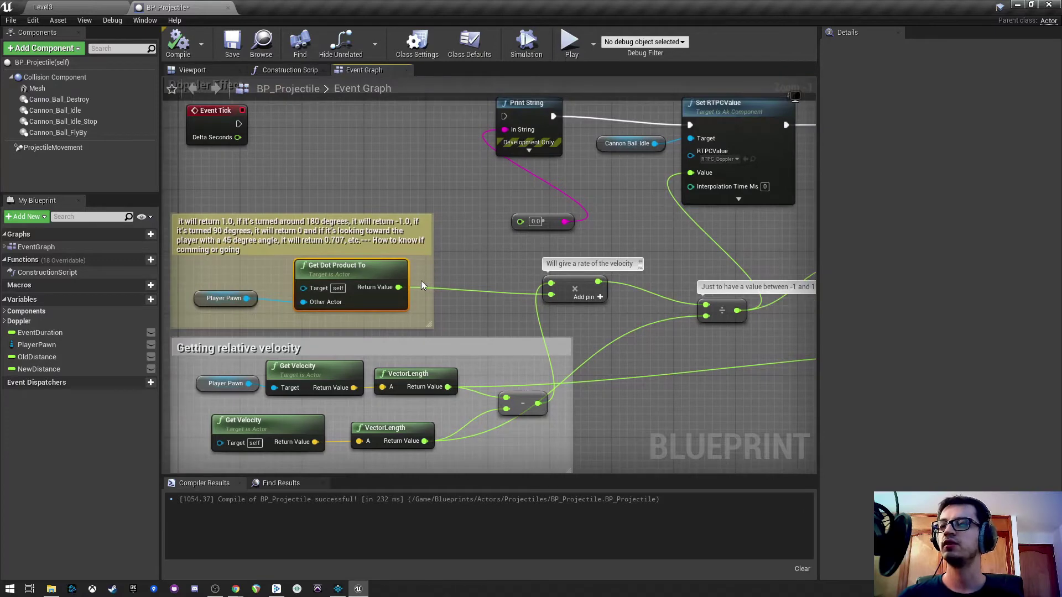
left_click_drag(398, 287, 520, 221)
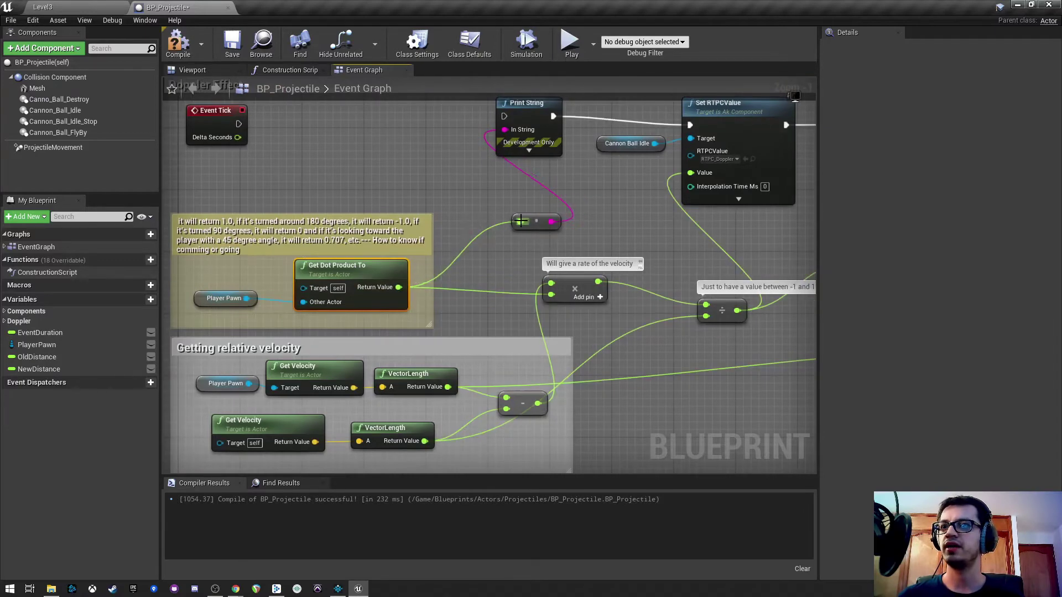
left_click_drag(504, 116, 239, 124)
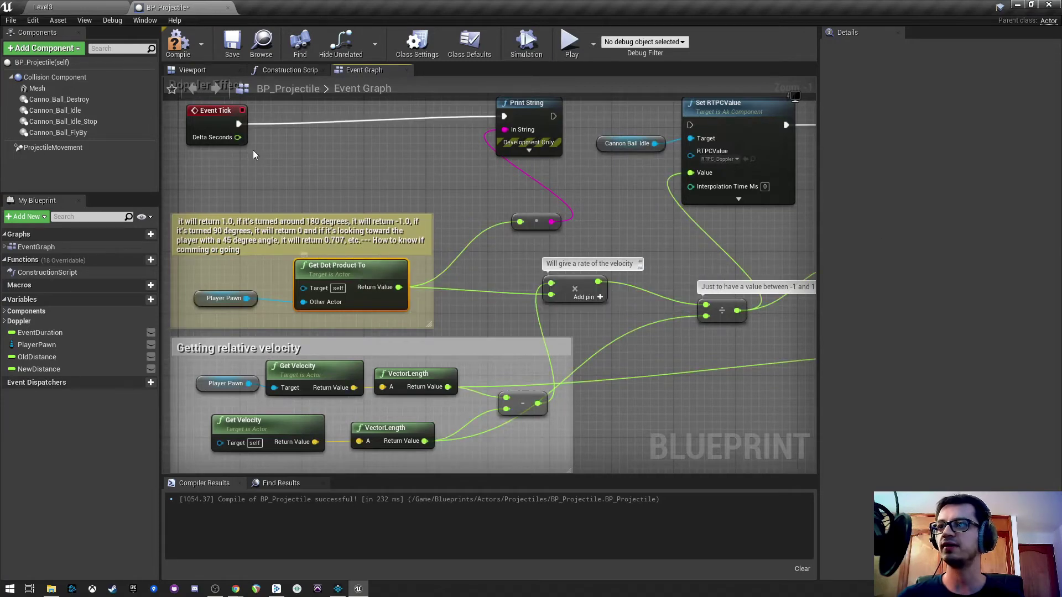
- Compile and save BP_Projectile, then run and stop a play test
left_click(179, 45)
left_click(232, 43)
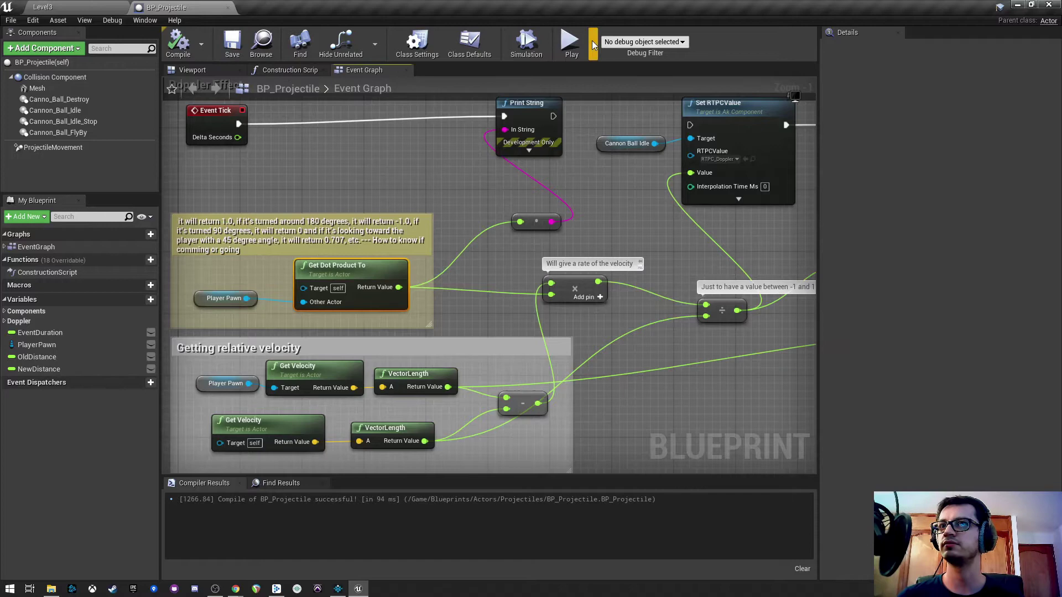
left_click(570, 43)
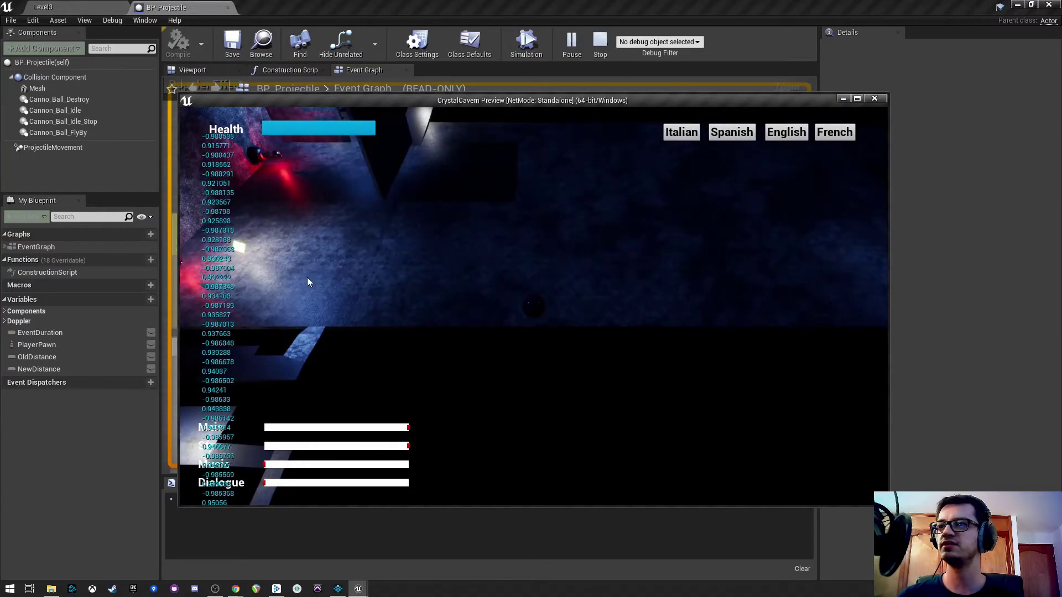
left_click(600, 43)
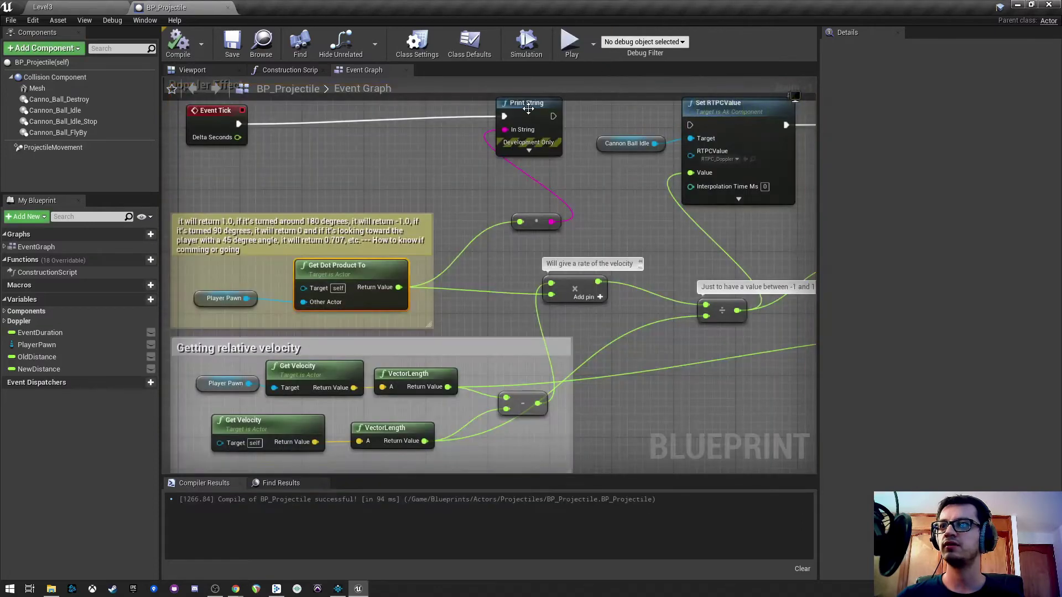
- Select BP_Cannon4, turn off its On Beat option, enter 6.0, and play-test it
left_click(89, 7)
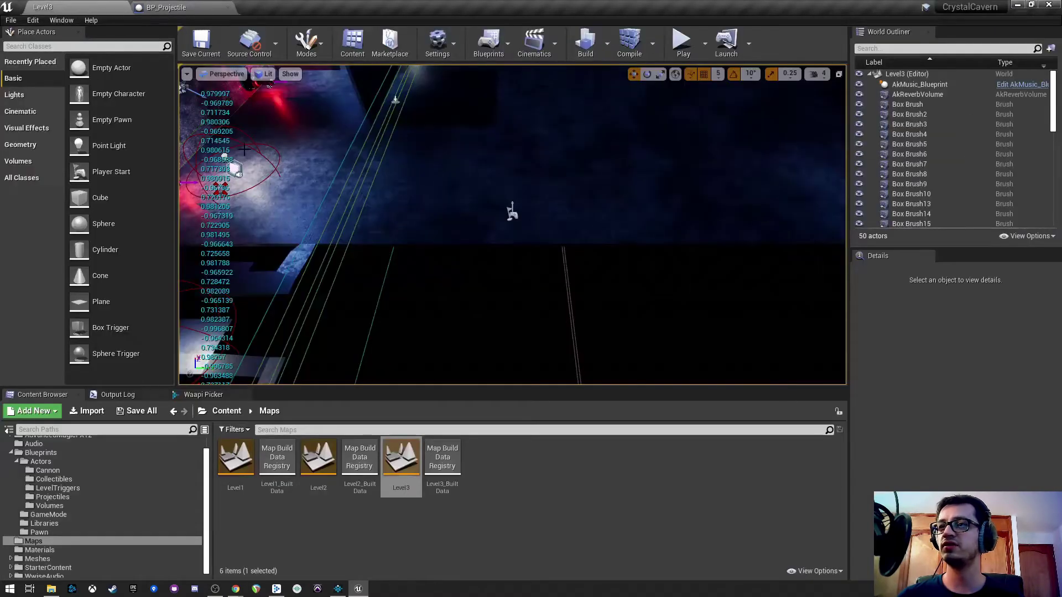
right_click_drag(281, 184, 266, 176)
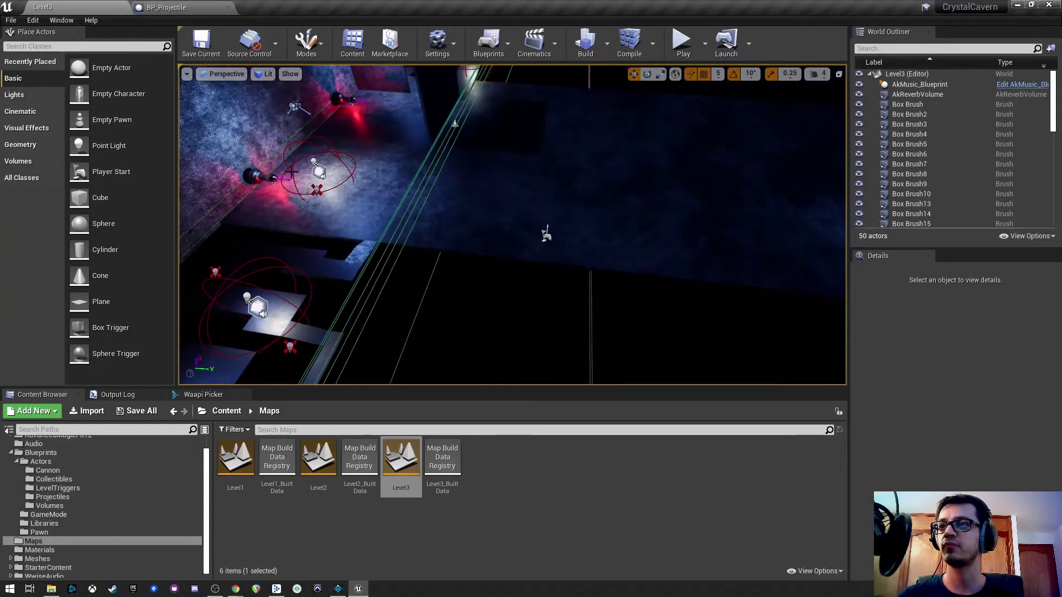
left_click(266, 176)
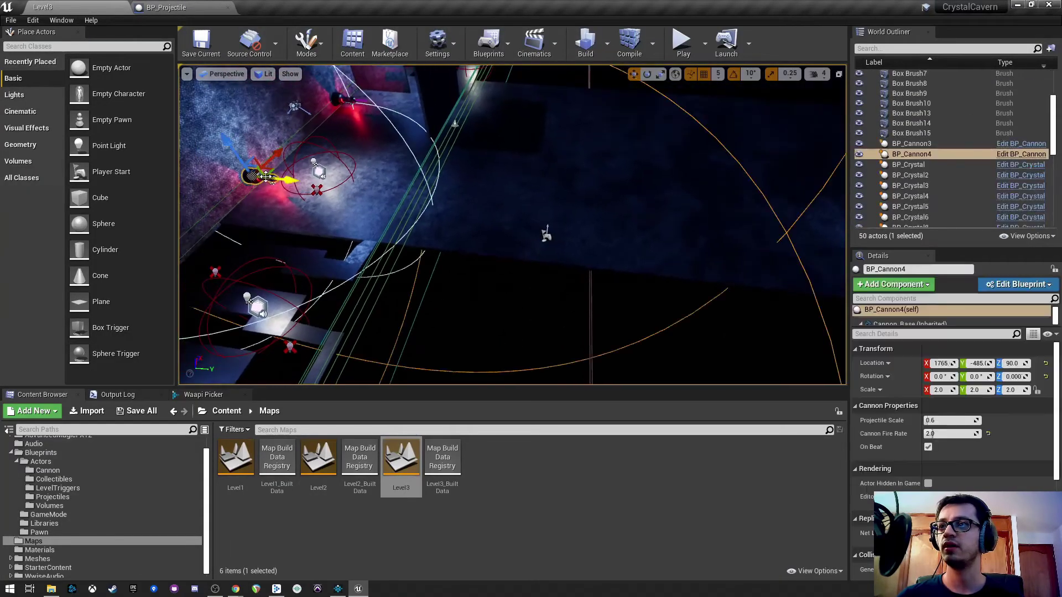
left_click(928, 447)
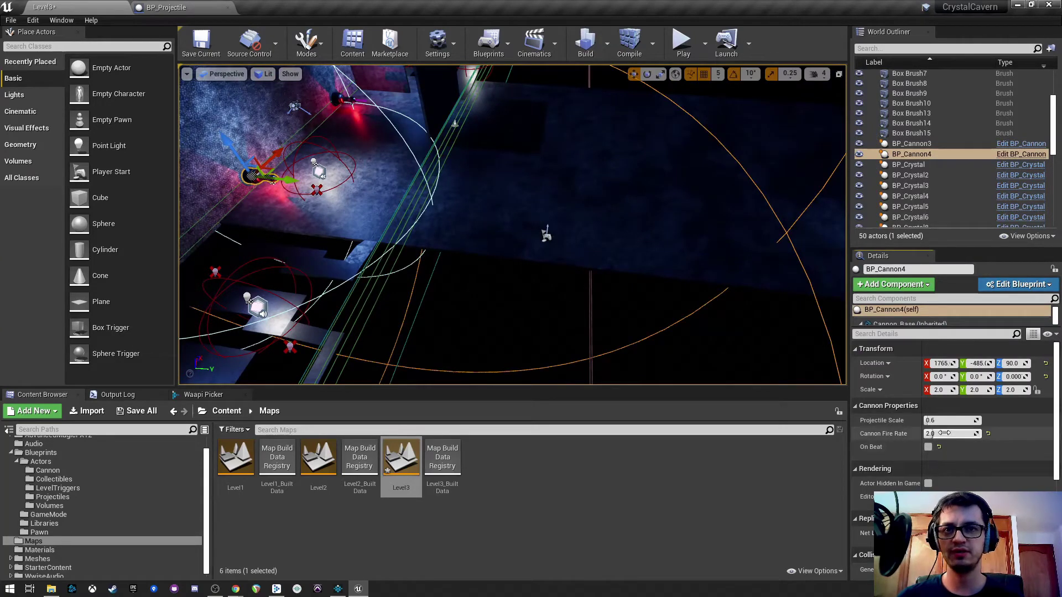
type("6.0")
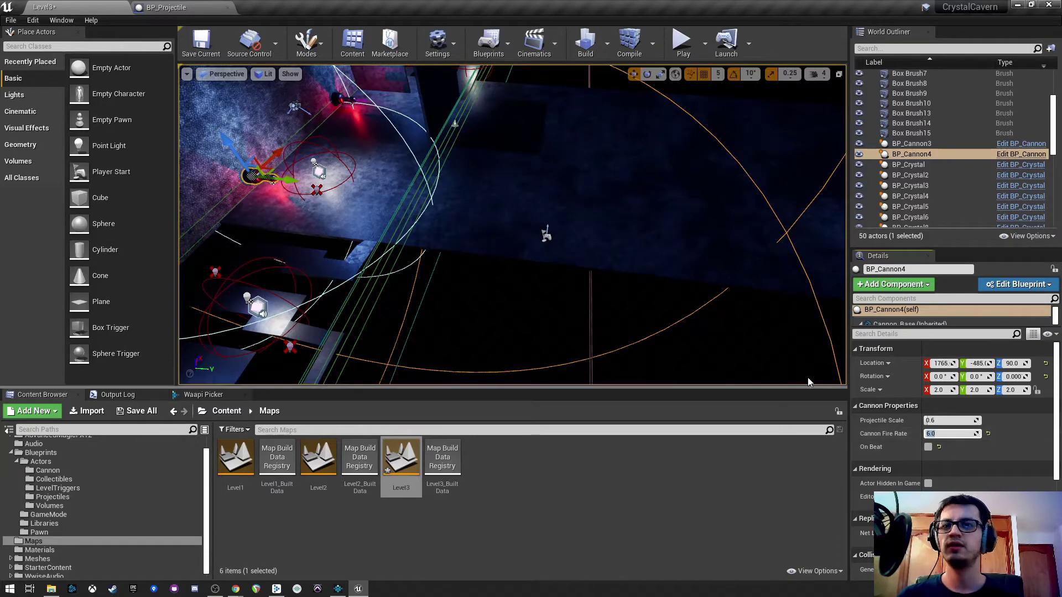
left_click(684, 42)
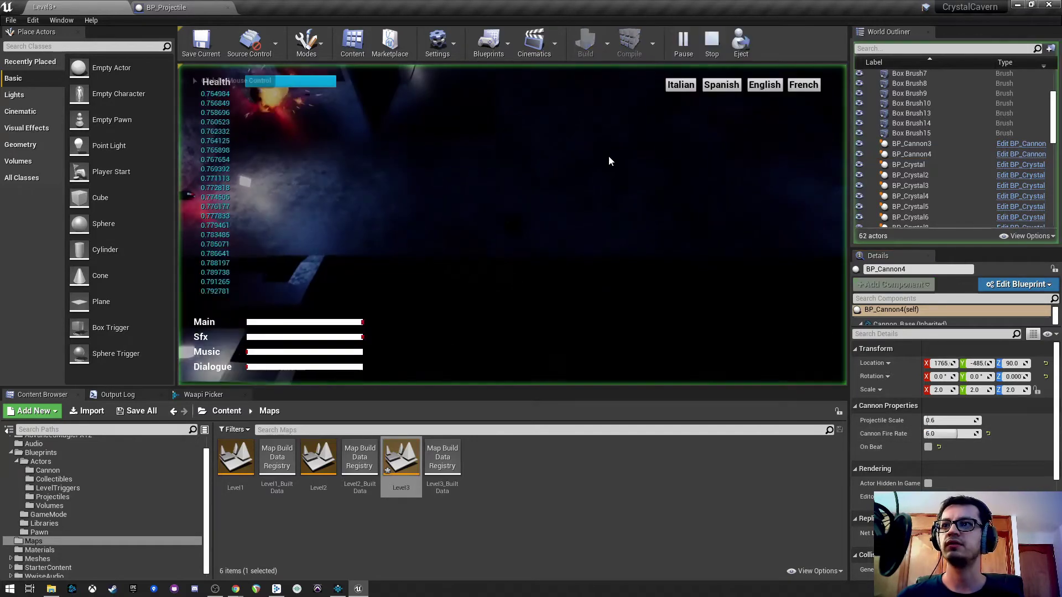
left_click(486, 174)
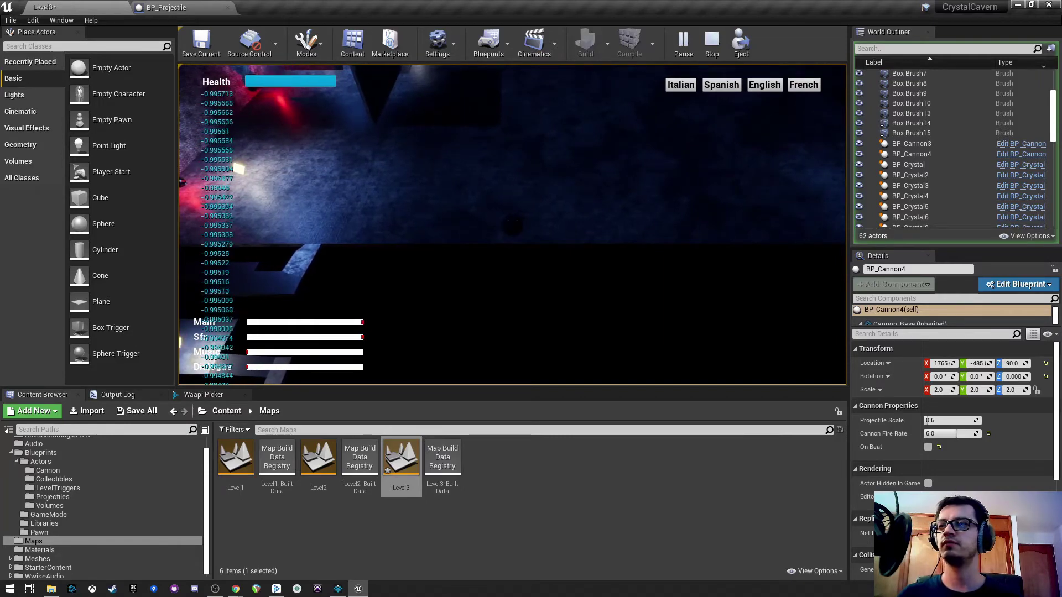
key("Escape")
- Delete the BP_Cannon3 actor and run another play test
left_click(302, 113)
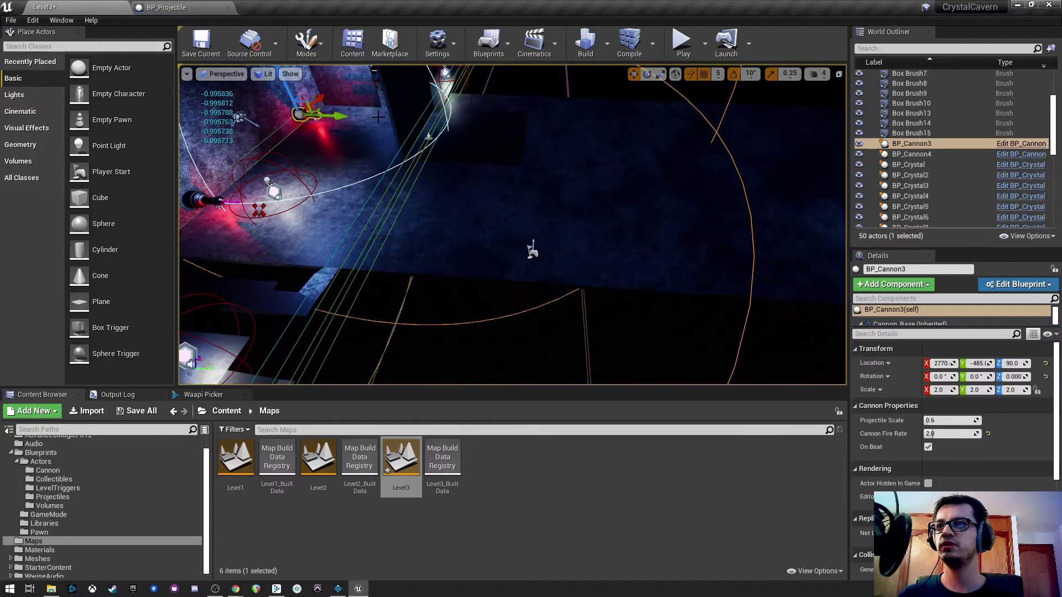
key("Delete")
mouse_move(384, 119)
right_mouse_down()
mouse_move(368, 138)
mouse_move(368, 191)
mouse_move(374, 138)
right_mouse_up()
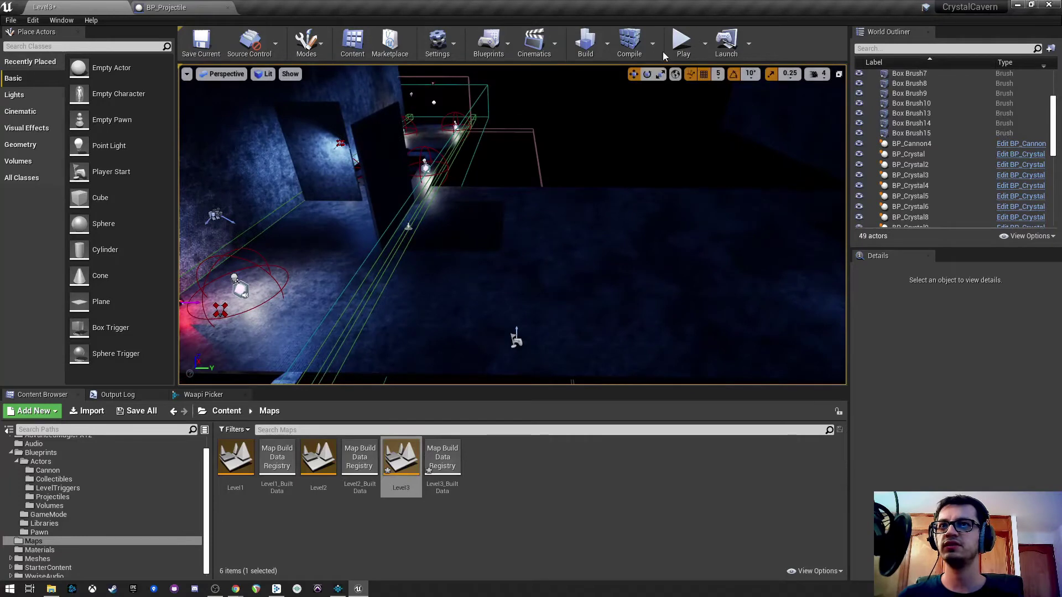
left_click(682, 43)
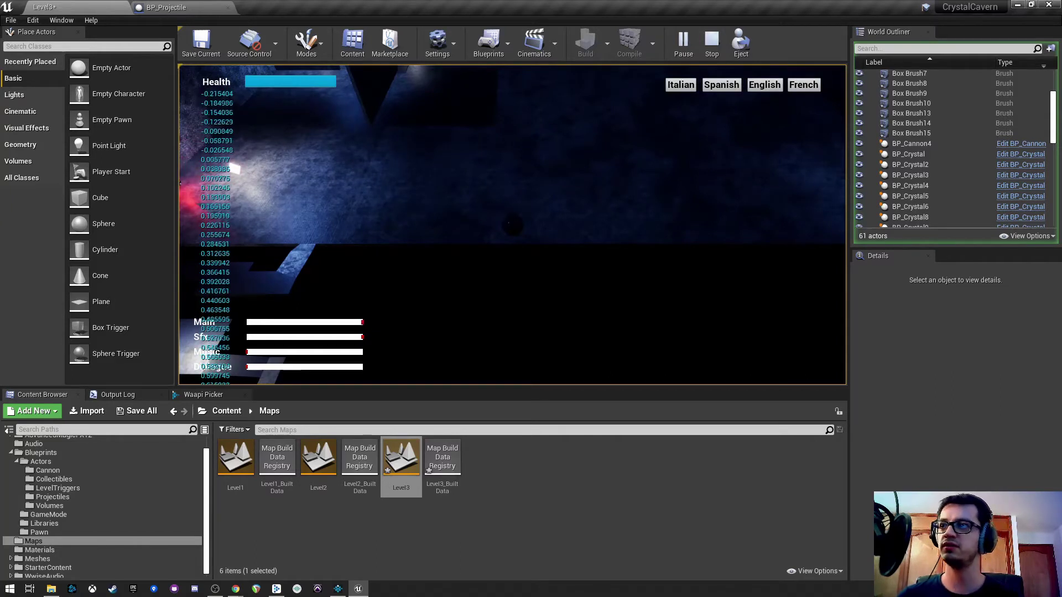
key("Escape")
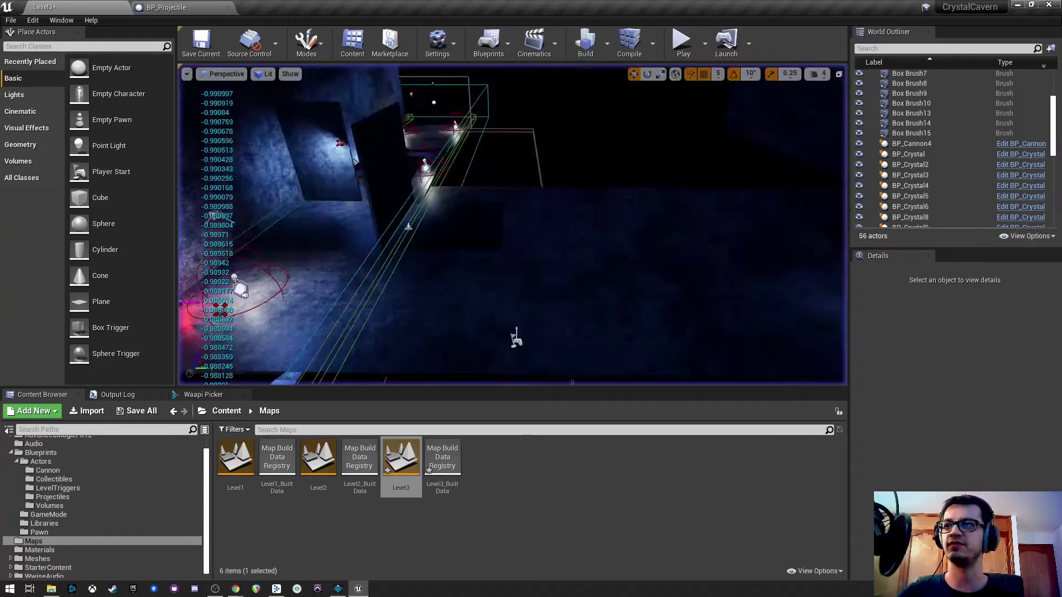
- Disconnect the debug float-to-string node from Print String and Get Dot Product To
left_click(165, 8)
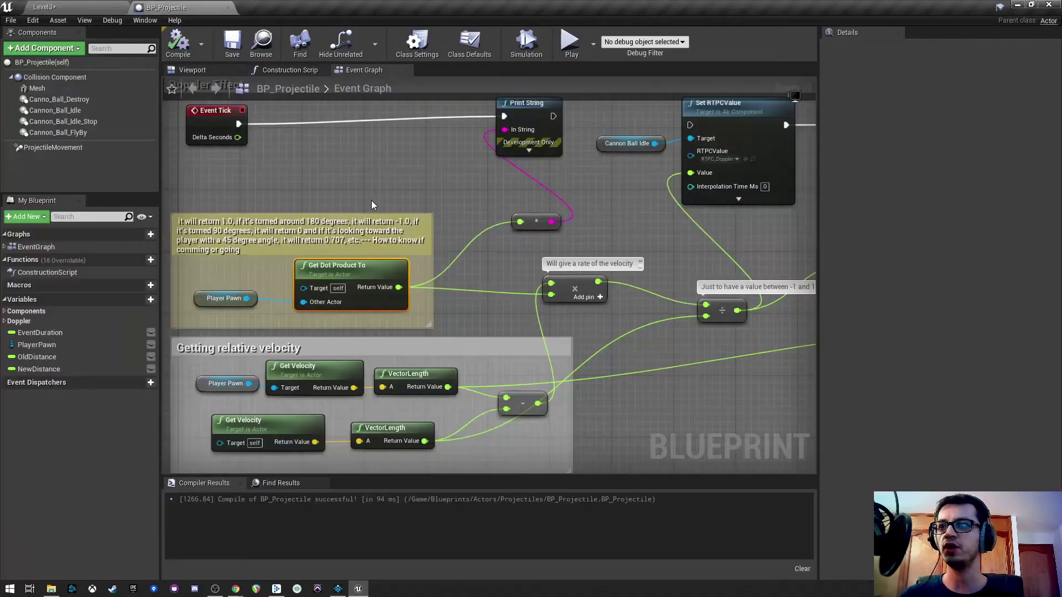
left_click(551, 222, "alt")
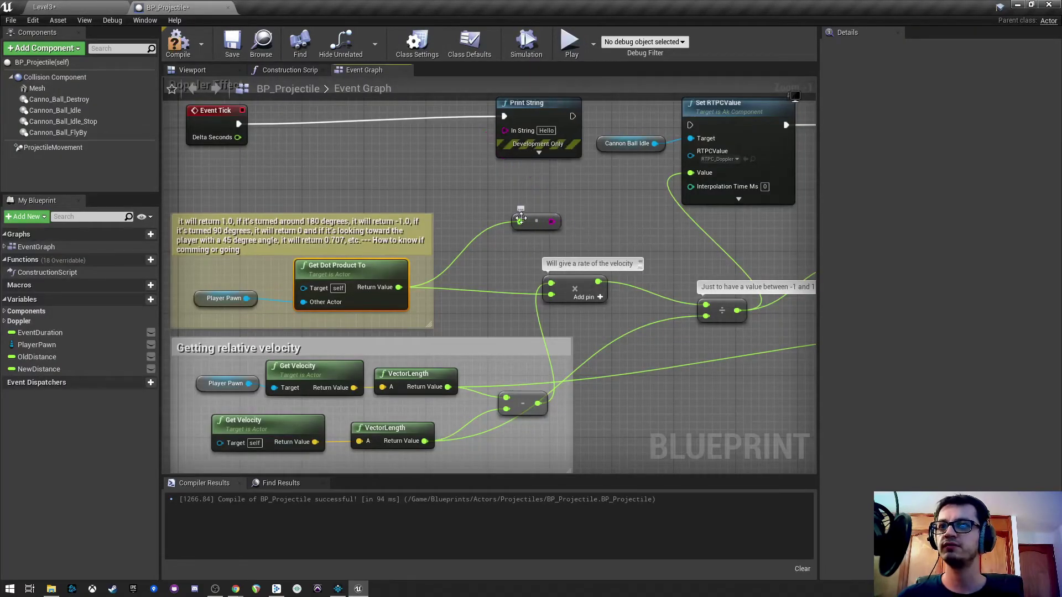
left_click(520, 222, "alt")
right_click_drag(500, 278, 504, 215)
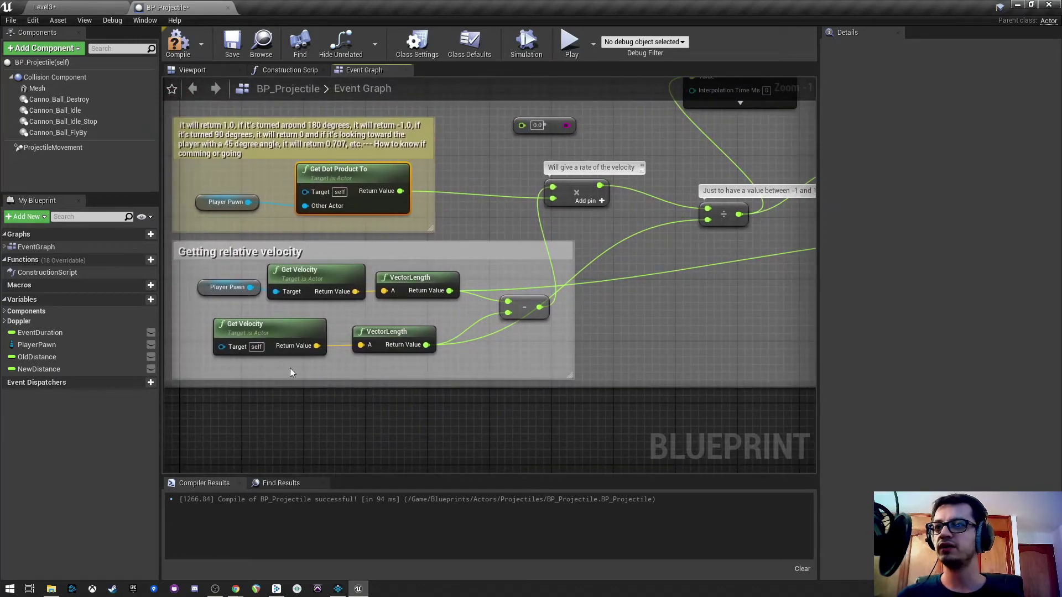
left_click_drag(259, 367, 502, 279)
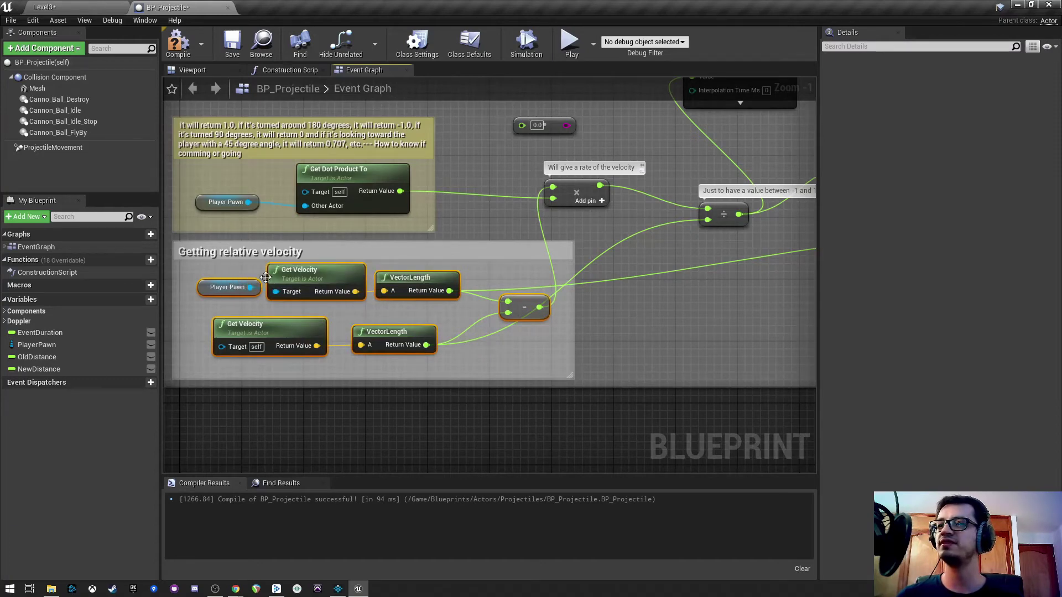
- Delete the float-to-string conversion node
right_click_drag(512, 216, 464, 260)
left_click(531, 239)
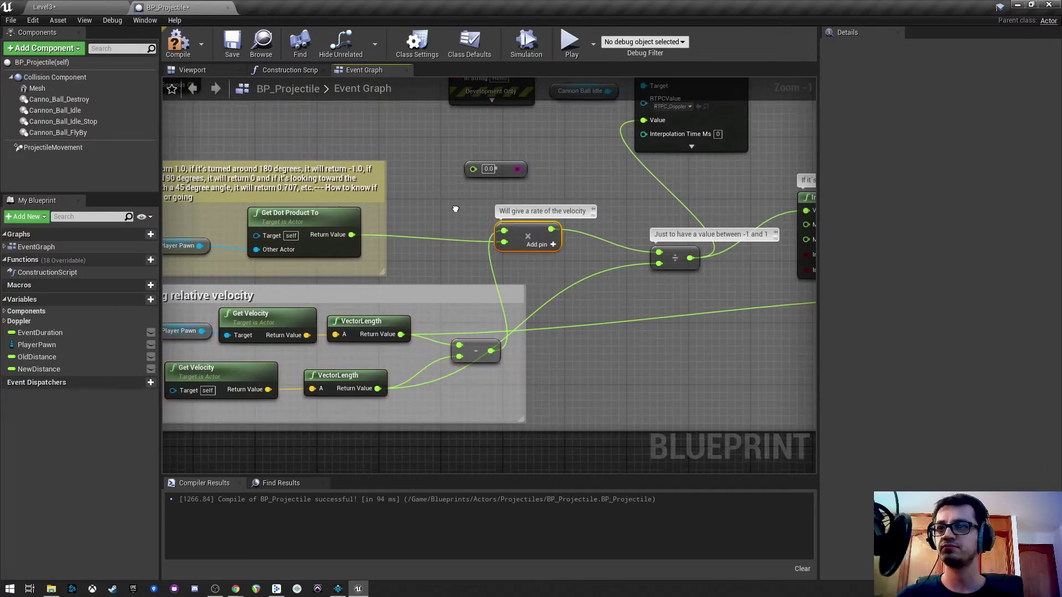
right_click_drag(455, 209, 439, 237)
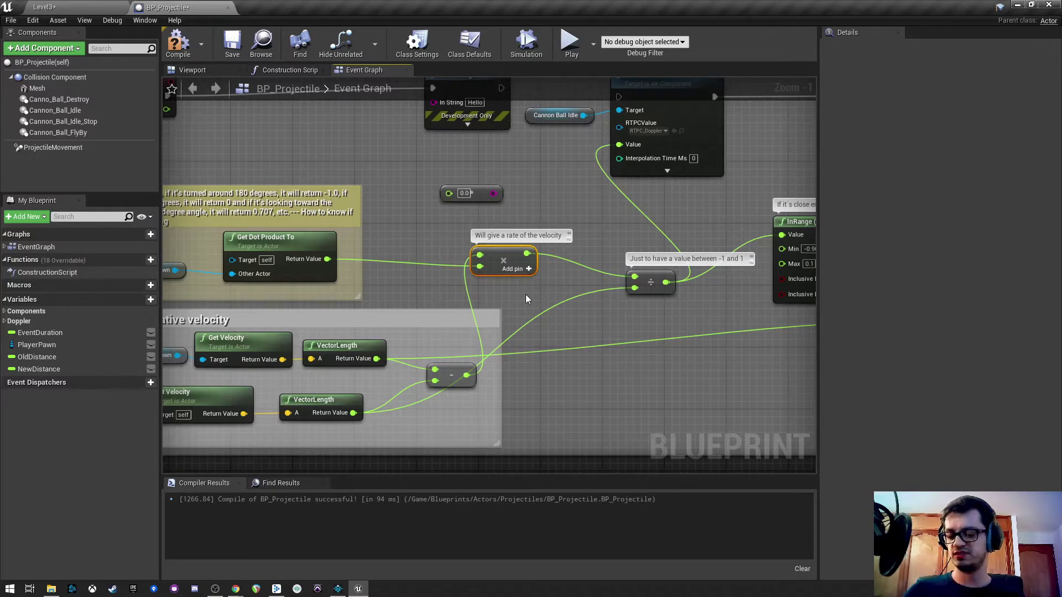
right_click_drag(437, 222, 435, 236)
left_click(489, 208)
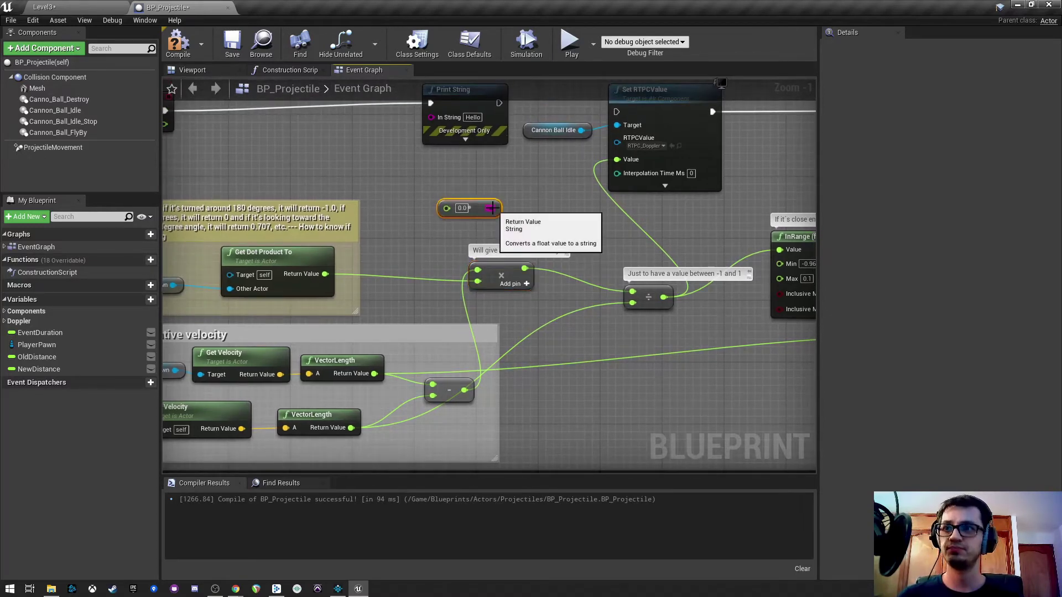
key("Delete")
- Connect Print String's execution output to Set RTPCValue and compile BP_Projectile
right_click_drag(535, 214, 470, 228)
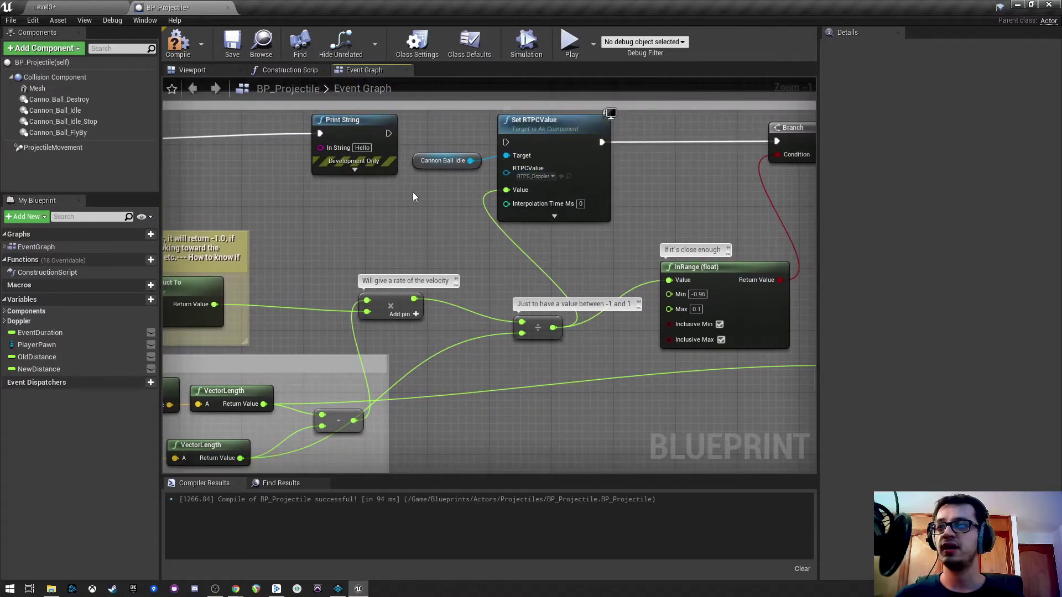
right_click_drag(413, 197, 536, 202)
left_click_drag(510, 138, 628, 147)
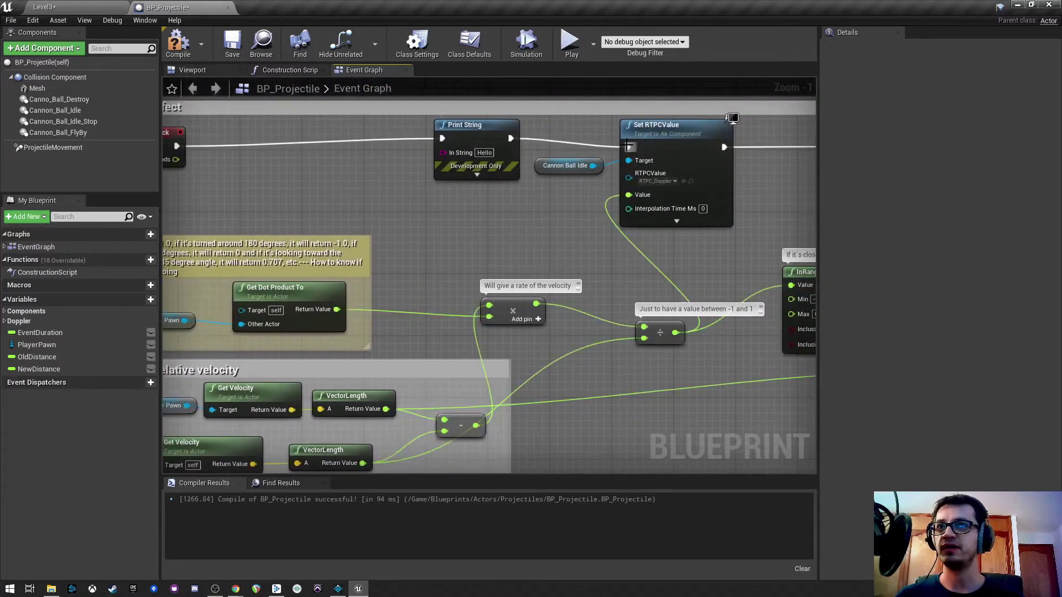
right_click_drag(679, 322, 549, 282)
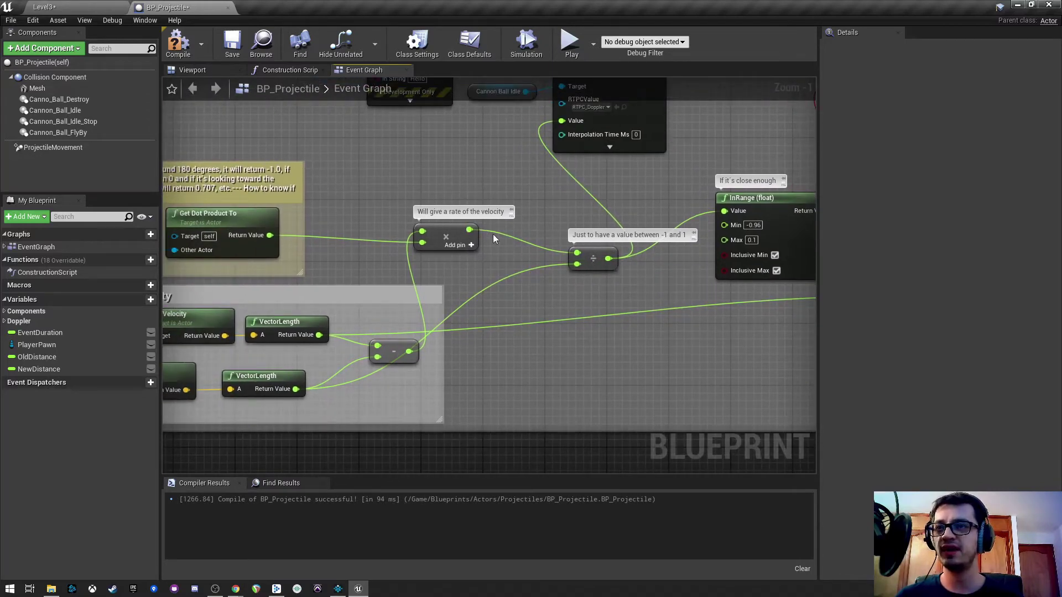
right_click_drag(365, 397, 458, 388)
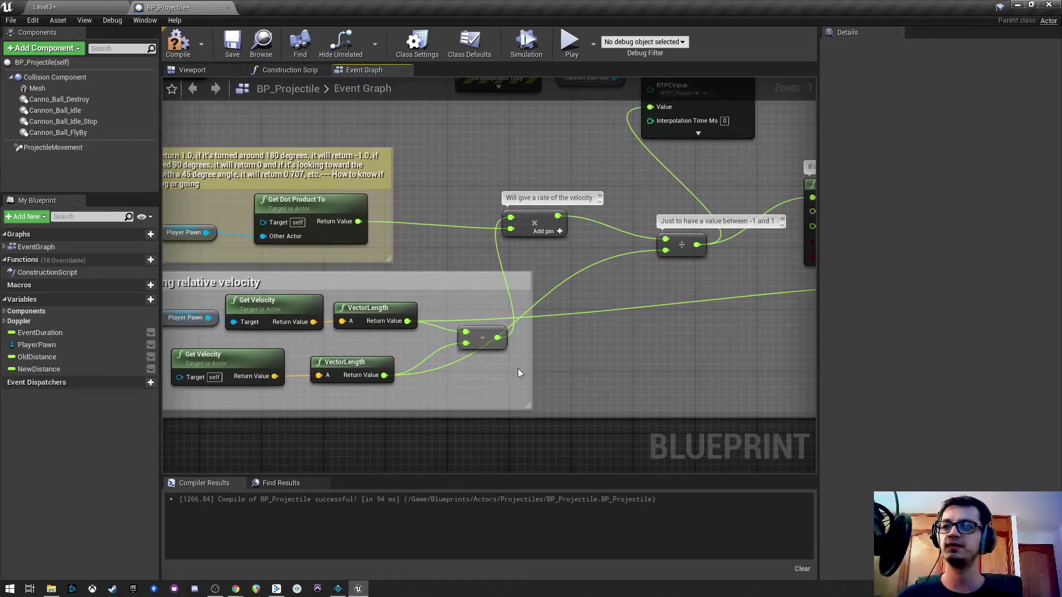
left_click(178, 43)
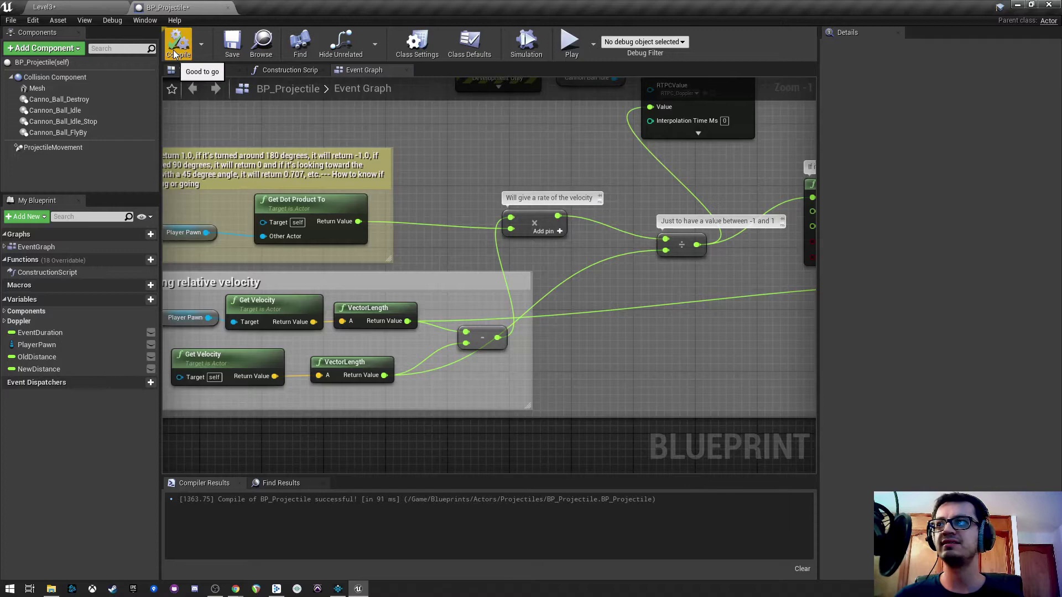
- Inspect ProjectileMovement's settings, showing initial and max speed of 1000
left_click(66, 148)
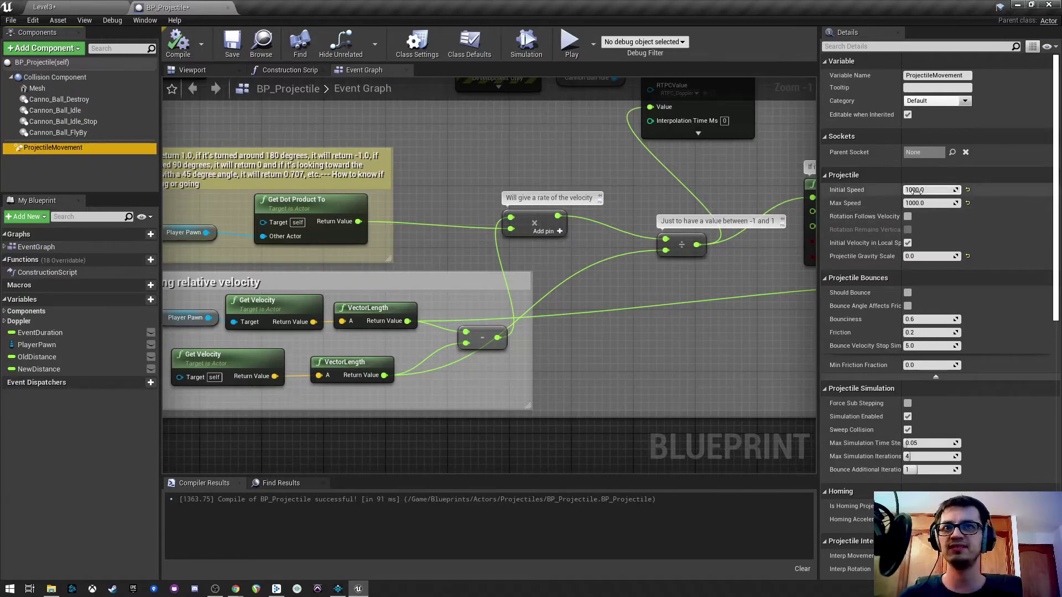
right_click_drag(746, 269, 582, 302)
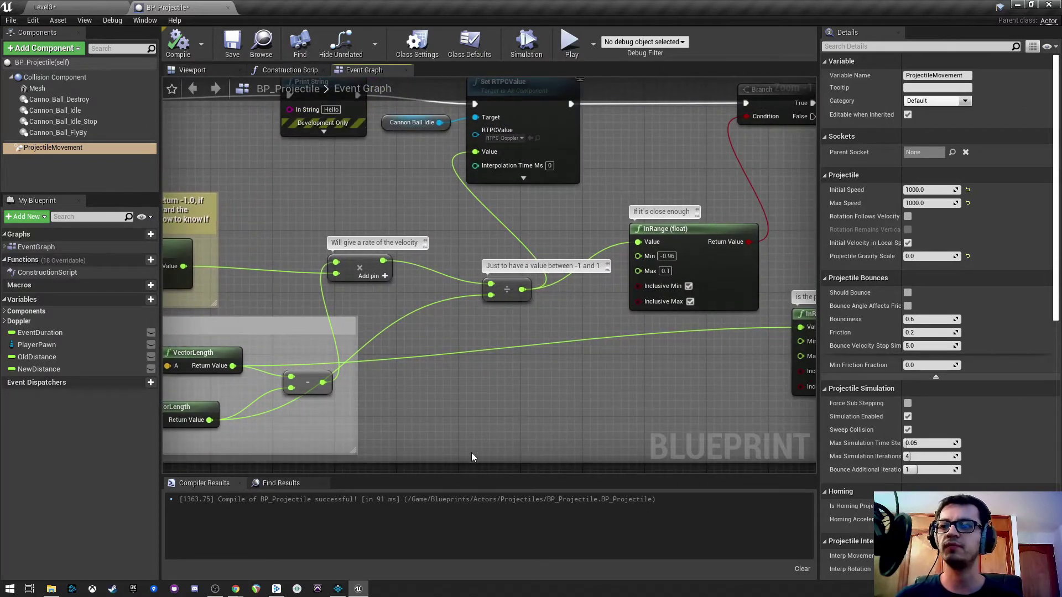
right_click_drag(589, 308, 525, 350)
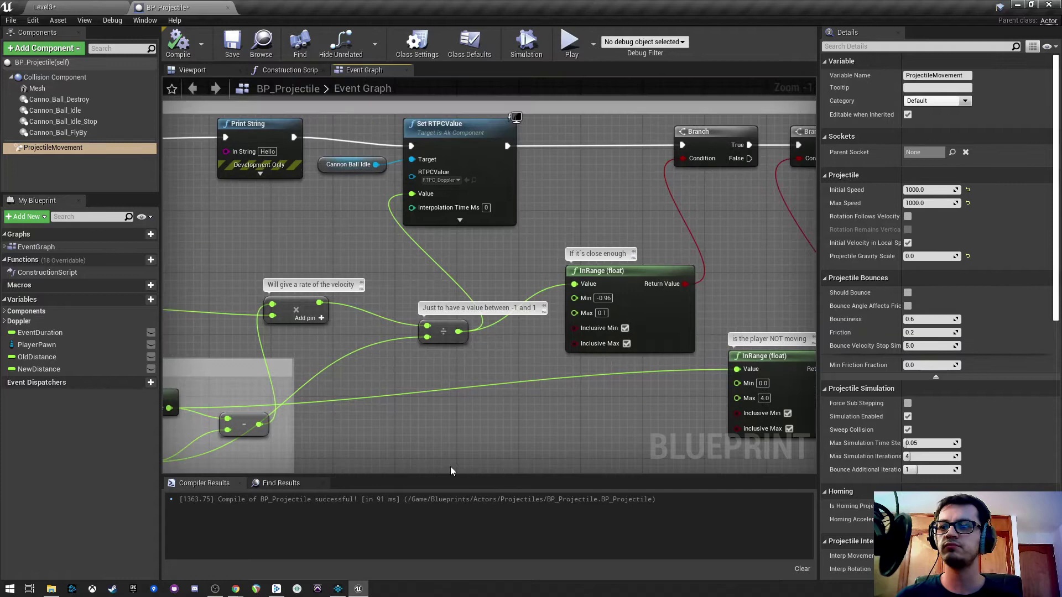
- In Wwise, open the RTPC_Doppler game parameter to check its -1 to 1 range
left_click(338, 588)
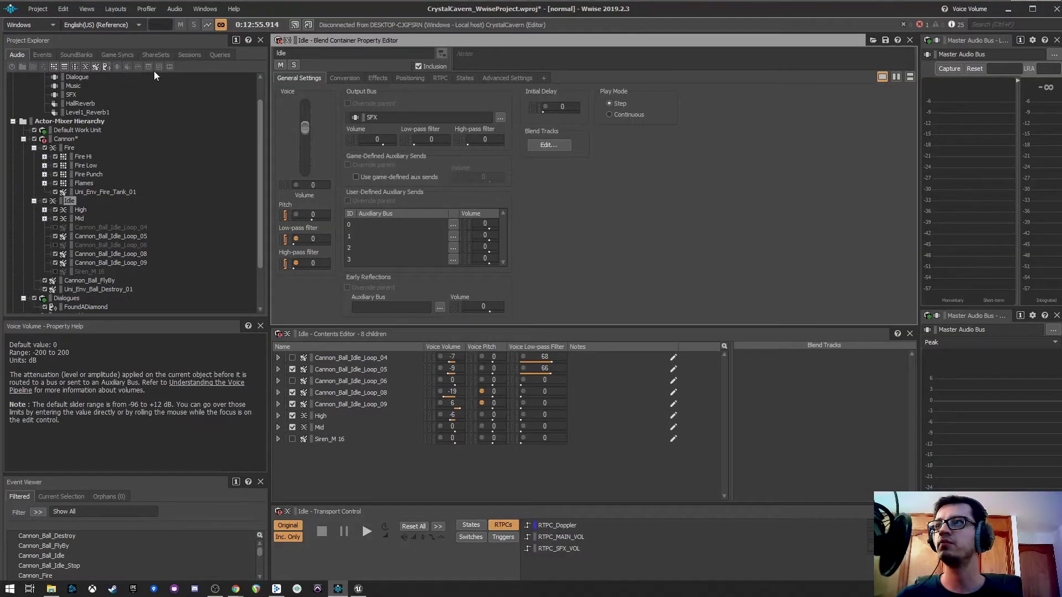
left_click(111, 53)
left_click(83, 156)
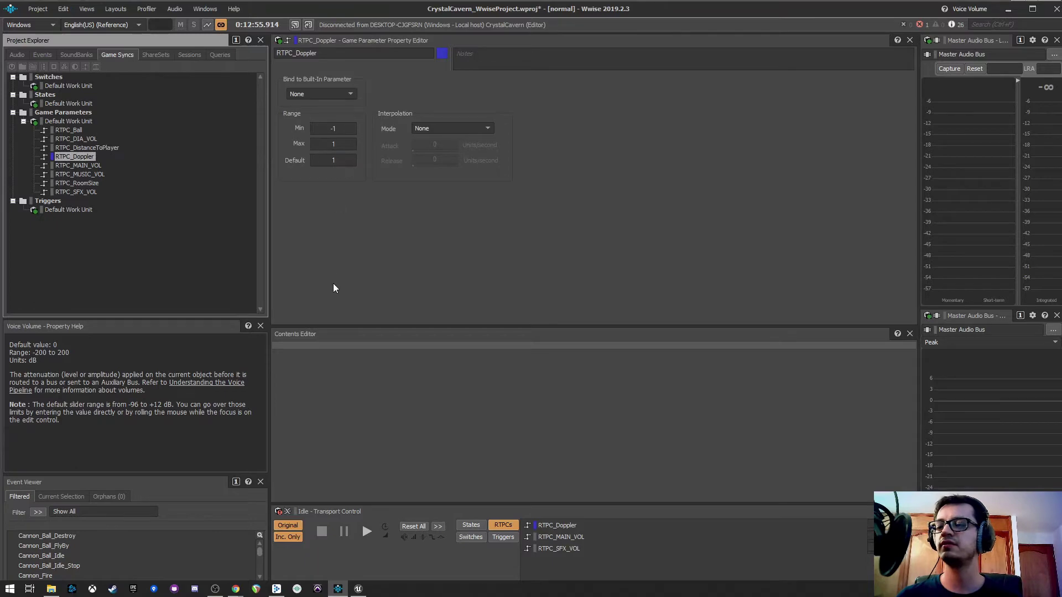
left_click(358, 589)
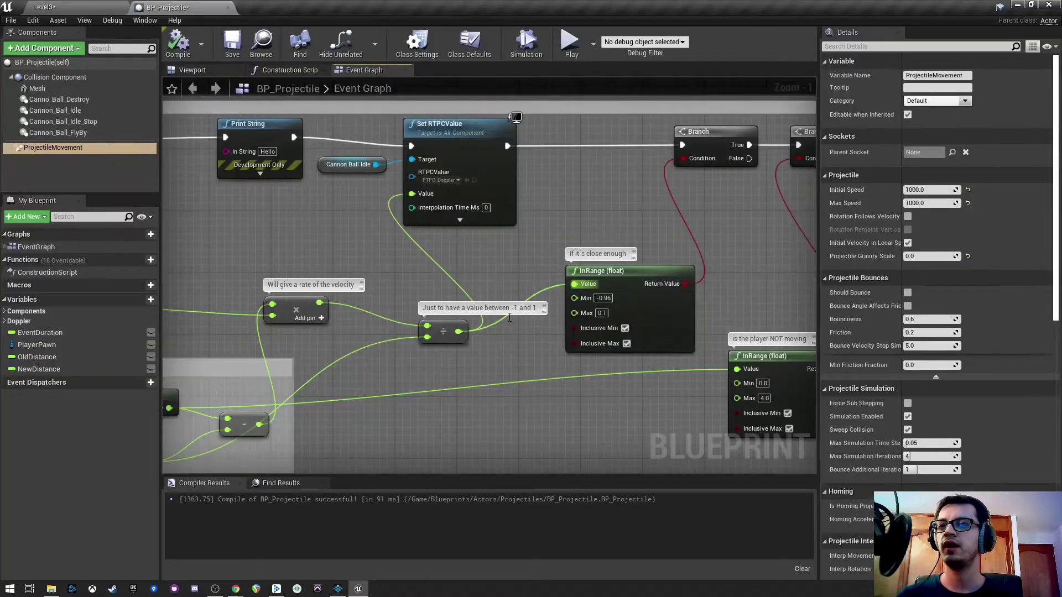
right_click_drag(598, 208, 562, 192)
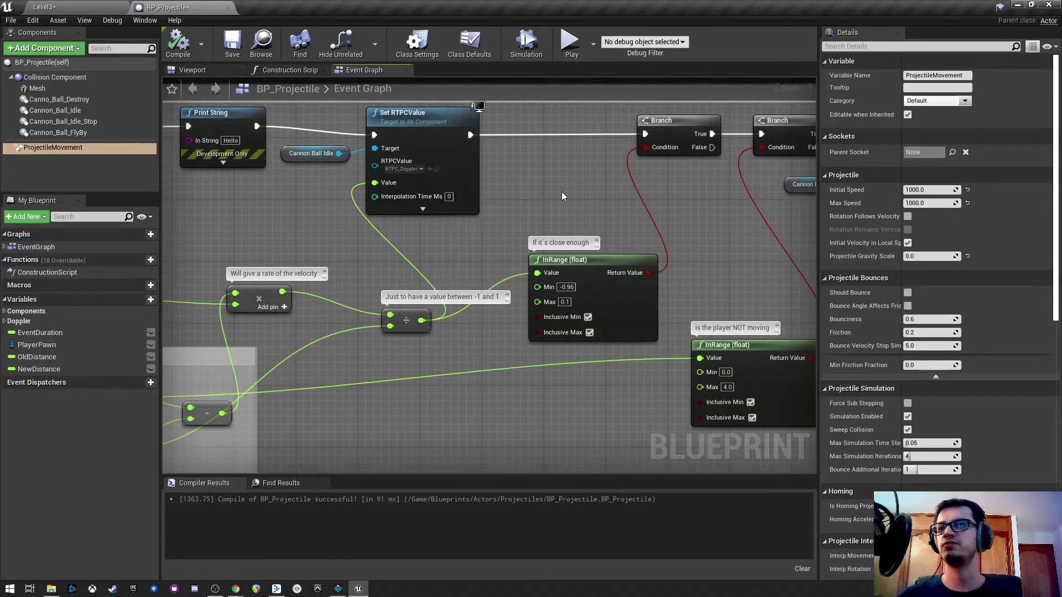
right_click_drag(581, 190, 469, 185)
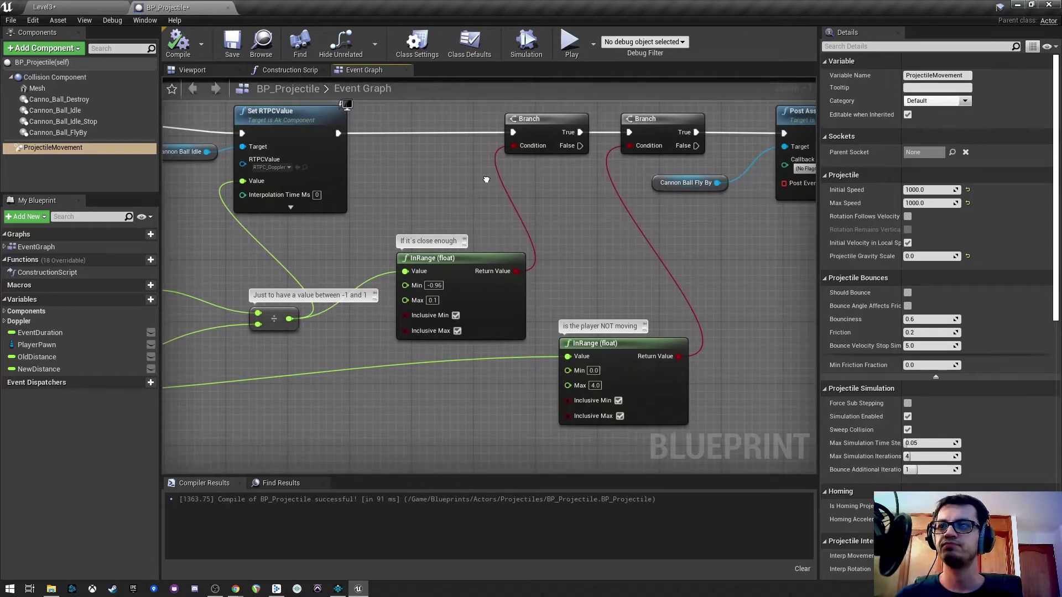
right_click(475, 178)
left_click(449, 261)
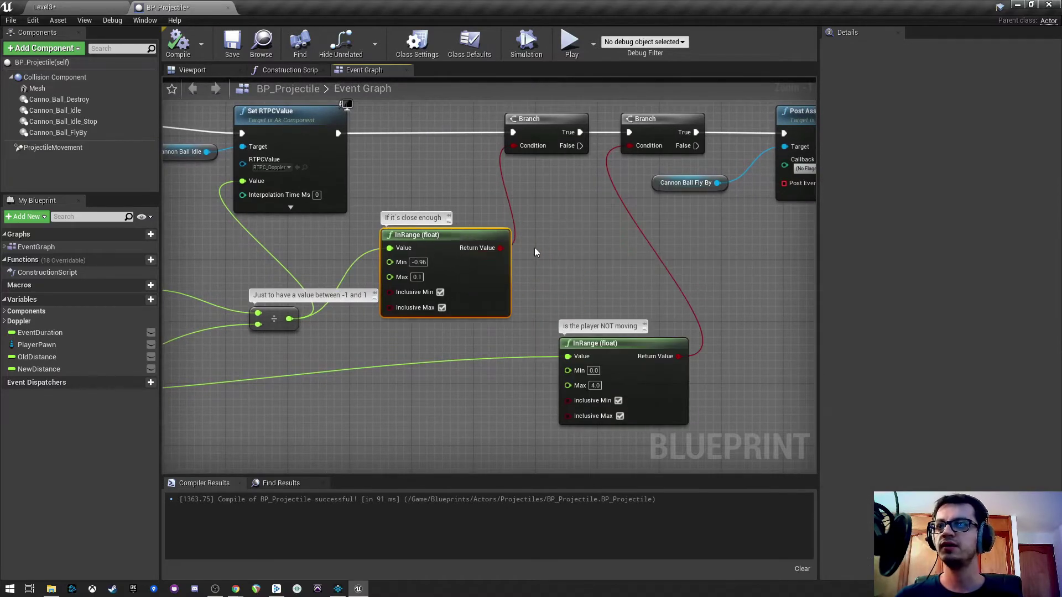
right_click_drag(535, 247, 392, 200)
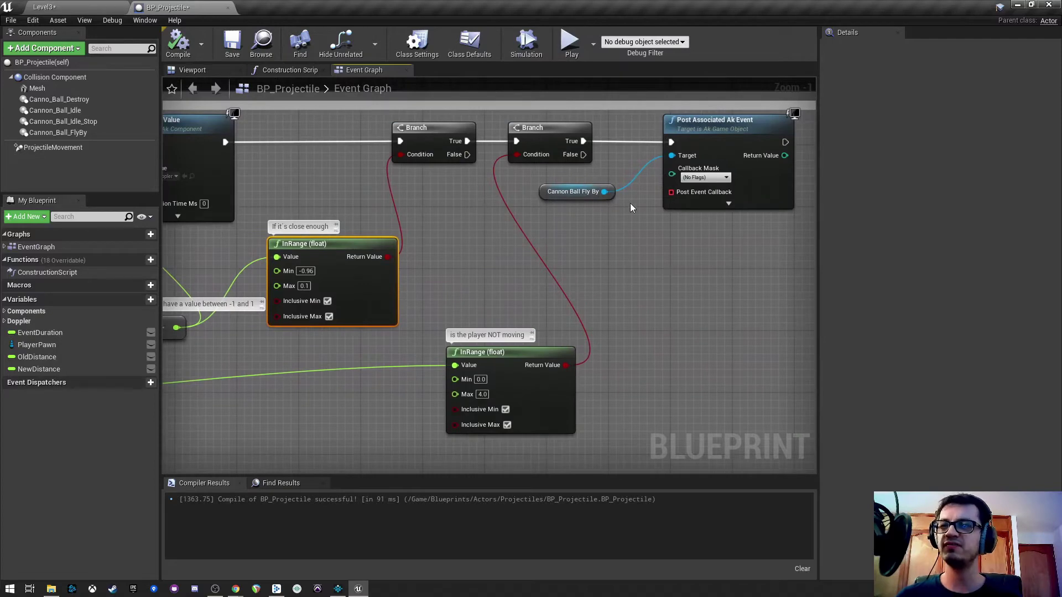
right_click_drag(512, 222, 539, 216)
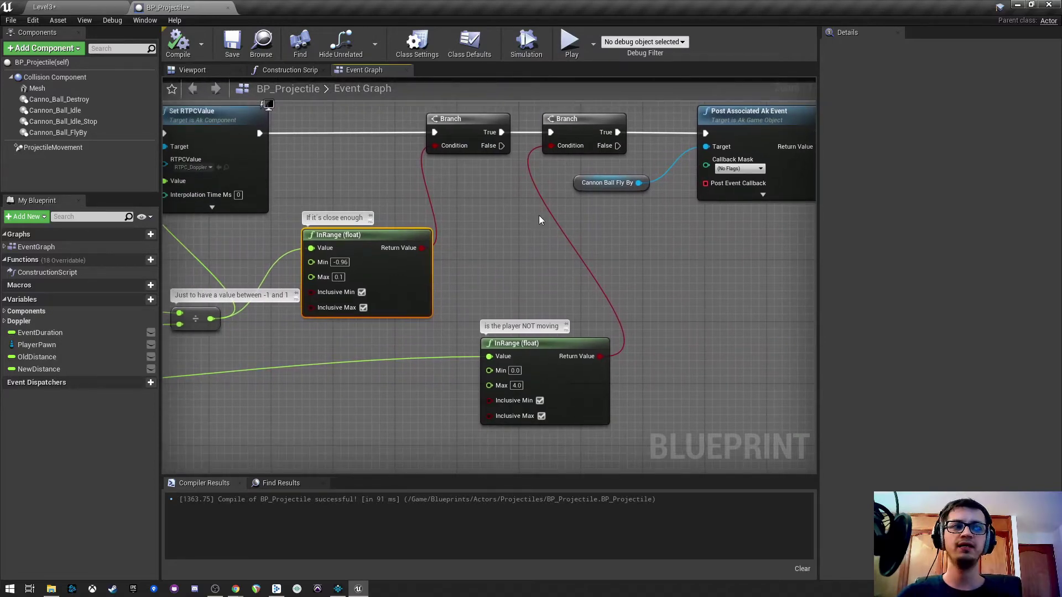
right_click_drag(478, 248, 497, 239)
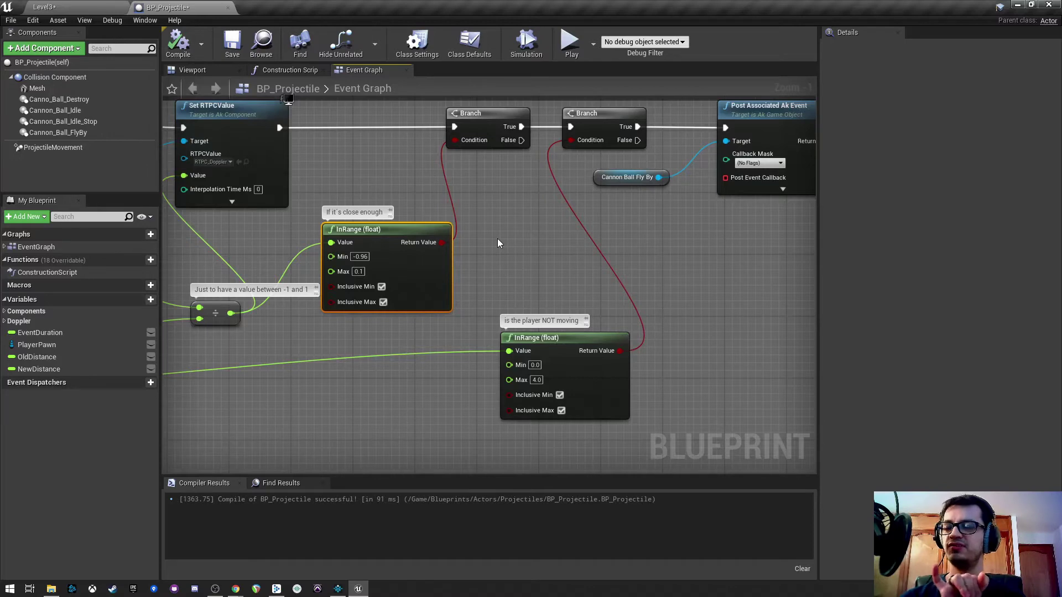
right_click_drag(555, 300, 541, 277)
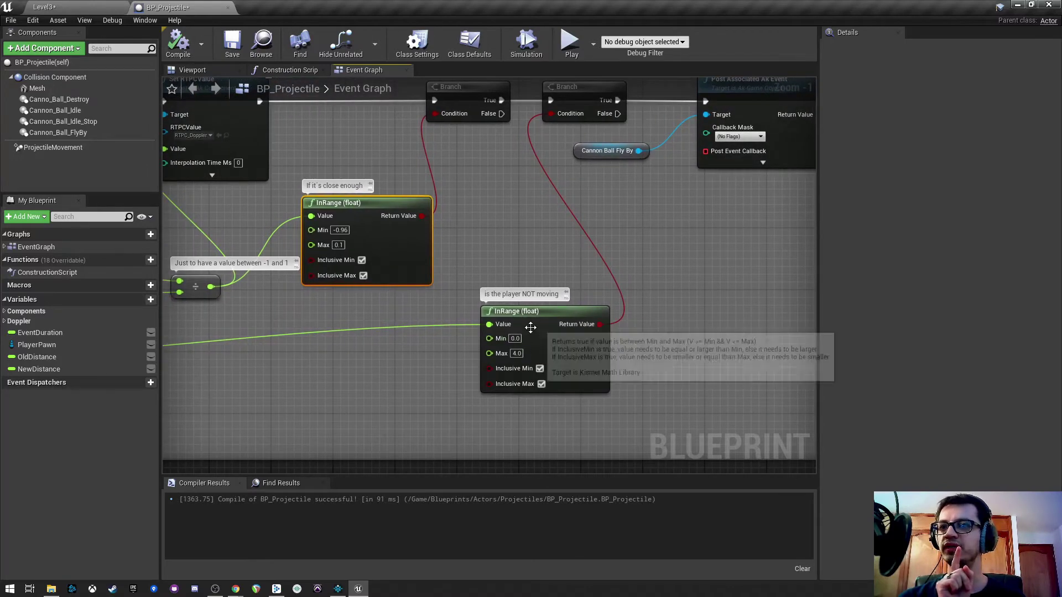
scroll(404, 316, "down", 1)
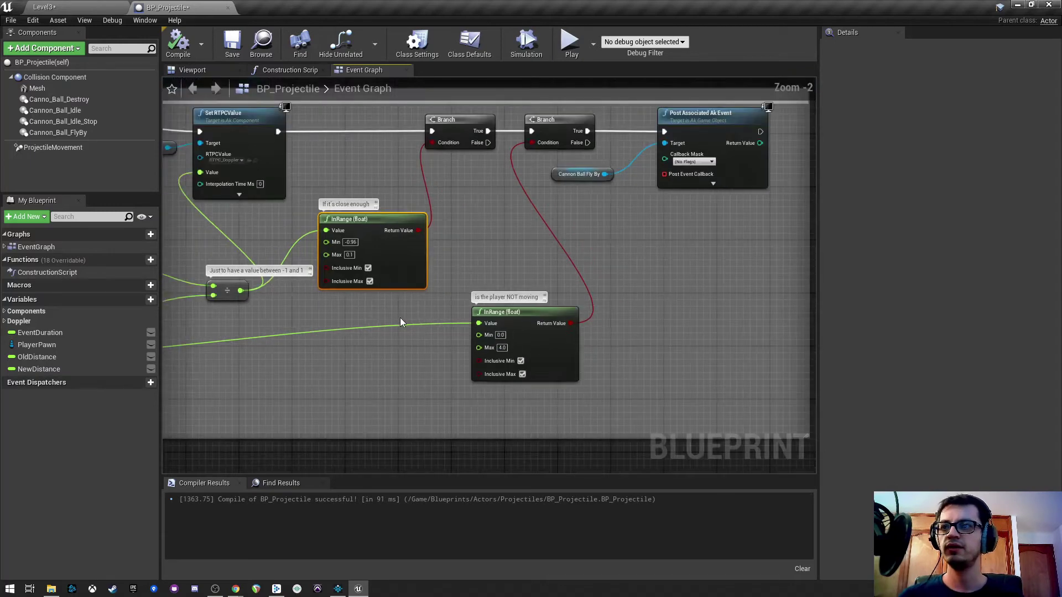
right_click_drag(400, 318, 427, 326)
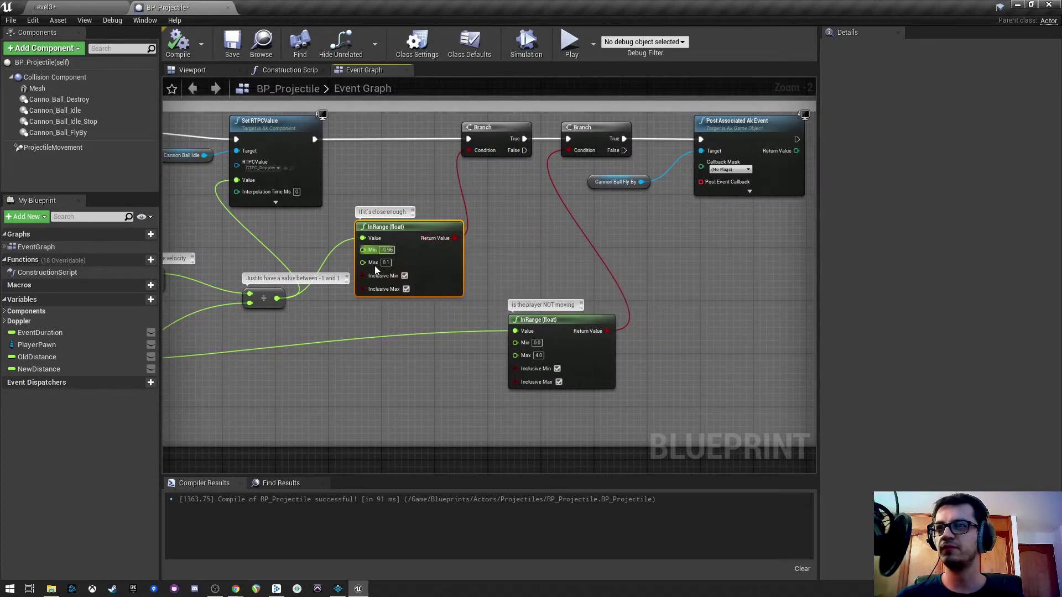
right_click_drag(524, 175, 475, 167)
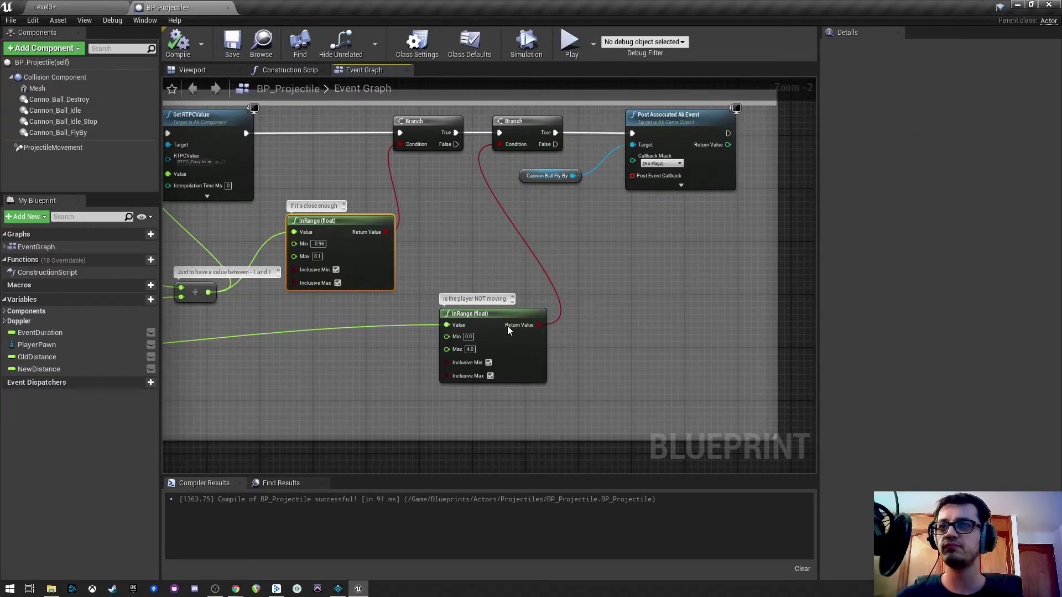
right_click_drag(378, 366, 375, 268)
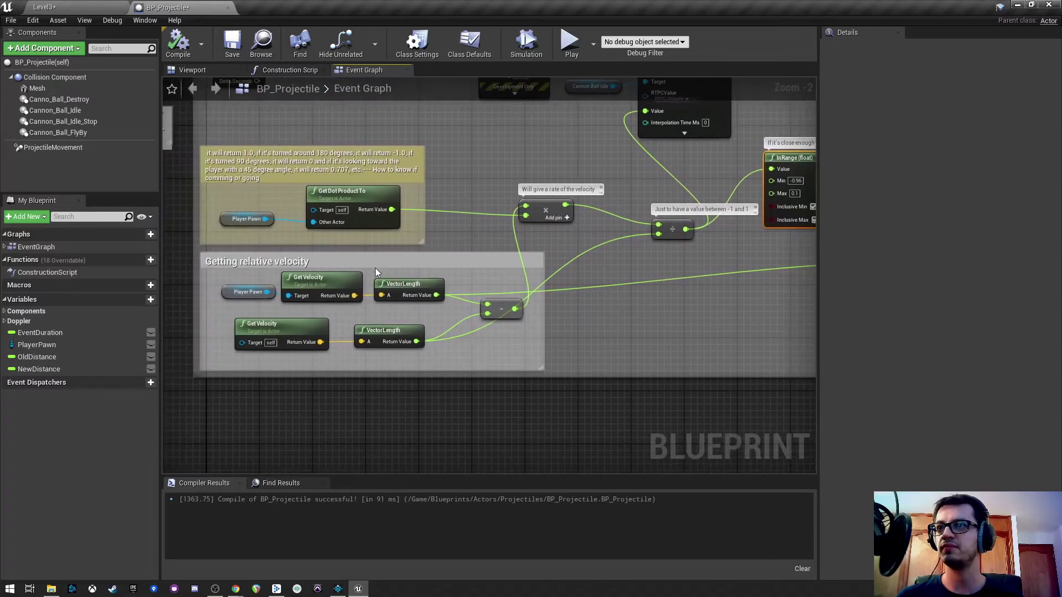
right_click_drag(652, 300, 541, 214)
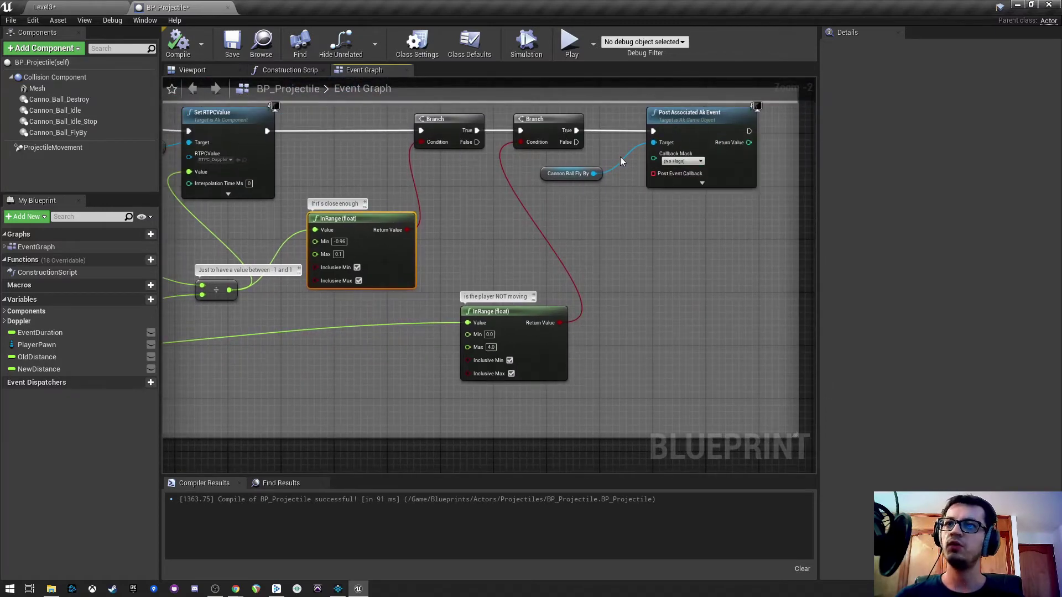
right_click_drag(504, 205, 542, 226)
scroll(542, 226, "down", 1)
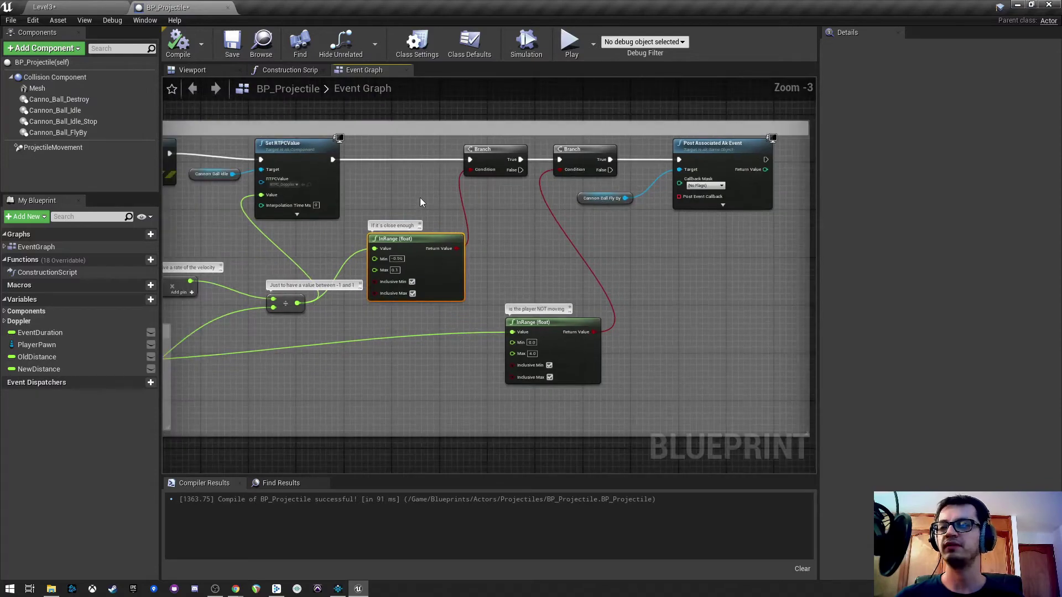
right_click_drag(420, 198, 635, 206)
right_click_drag(463, 211, 437, 215)
- Inspect the Set RTPCValue node and the Cannon Ball Idle component reference
scroll(438, 215, "up", 3)
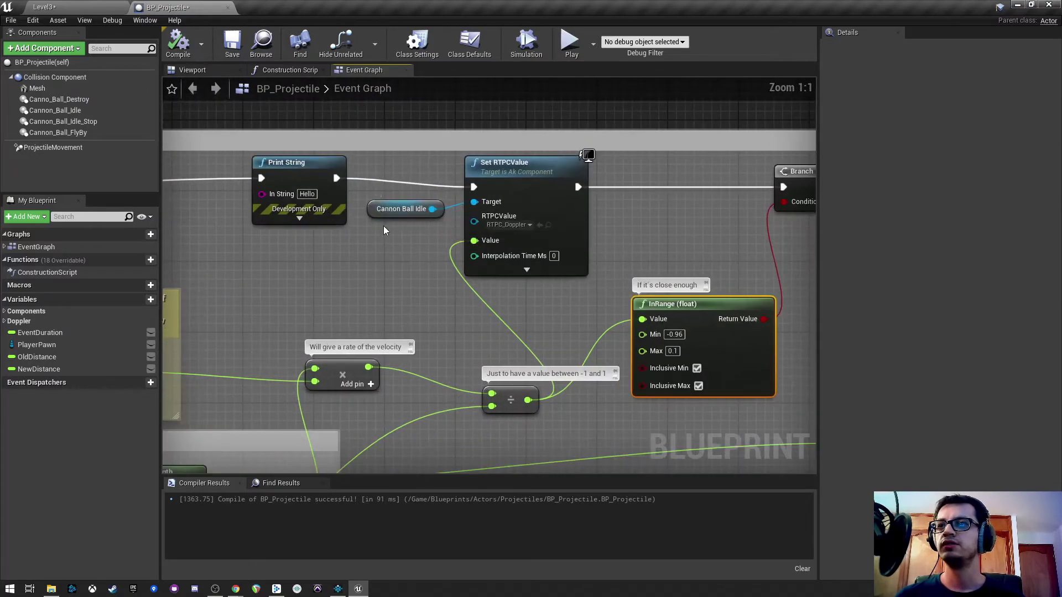
left_click(502, 195)
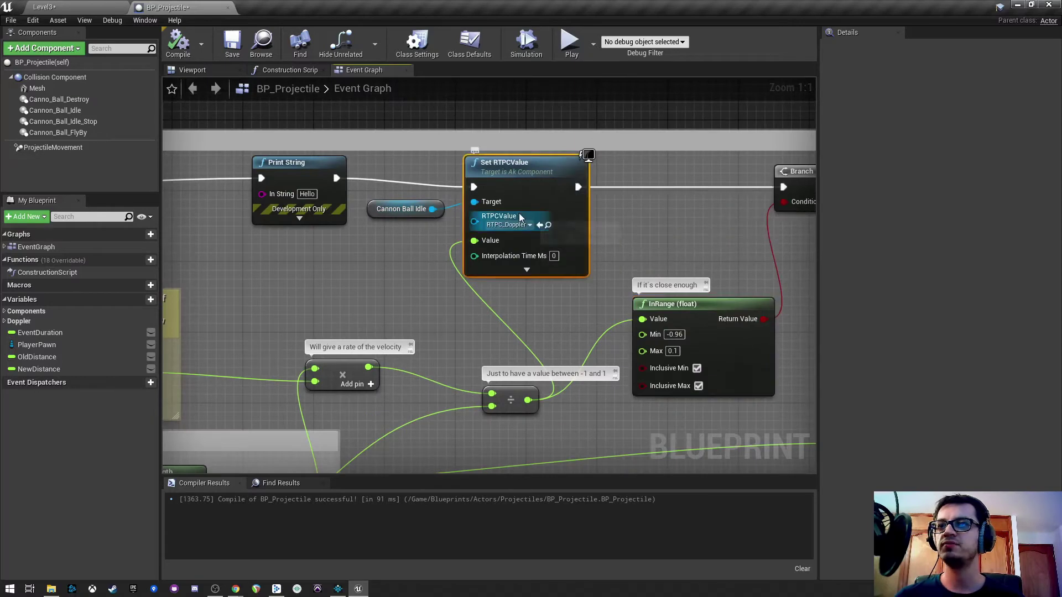
left_click(392, 209)
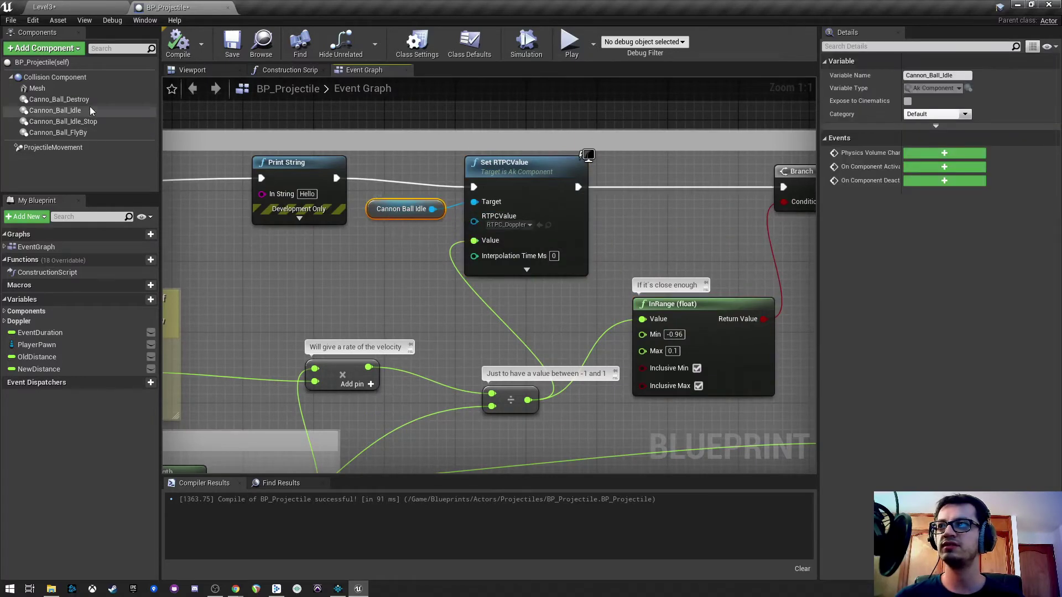
scroll(387, 232, "down", 6)
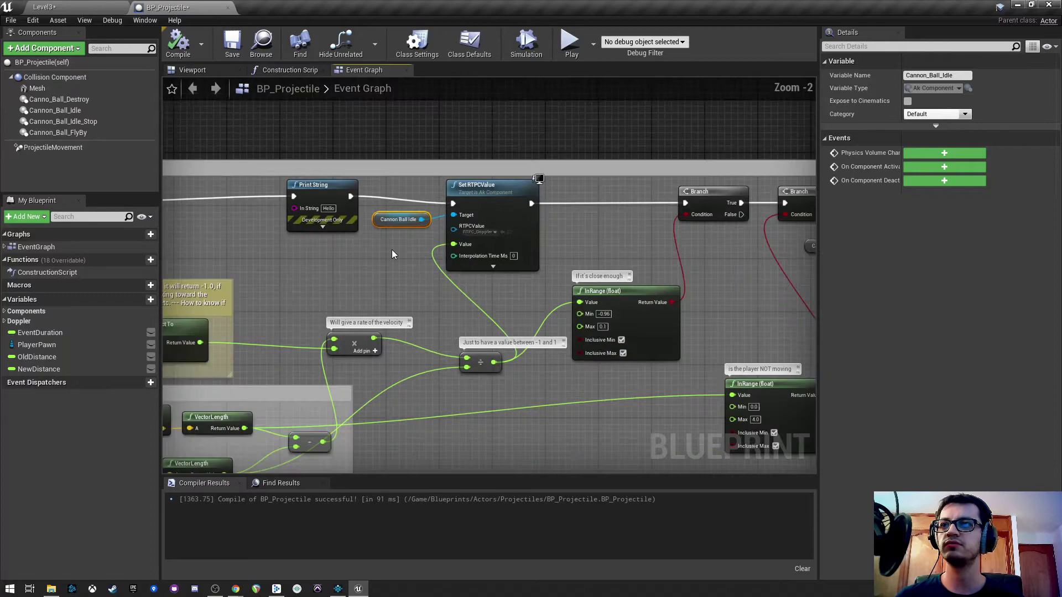
scroll(360, 199, "up", 4)
- Review the BeginPlay setup and box-select the SET Old Distance and Get Distance To nodes
right_click_drag(356, 192, 375, 294)
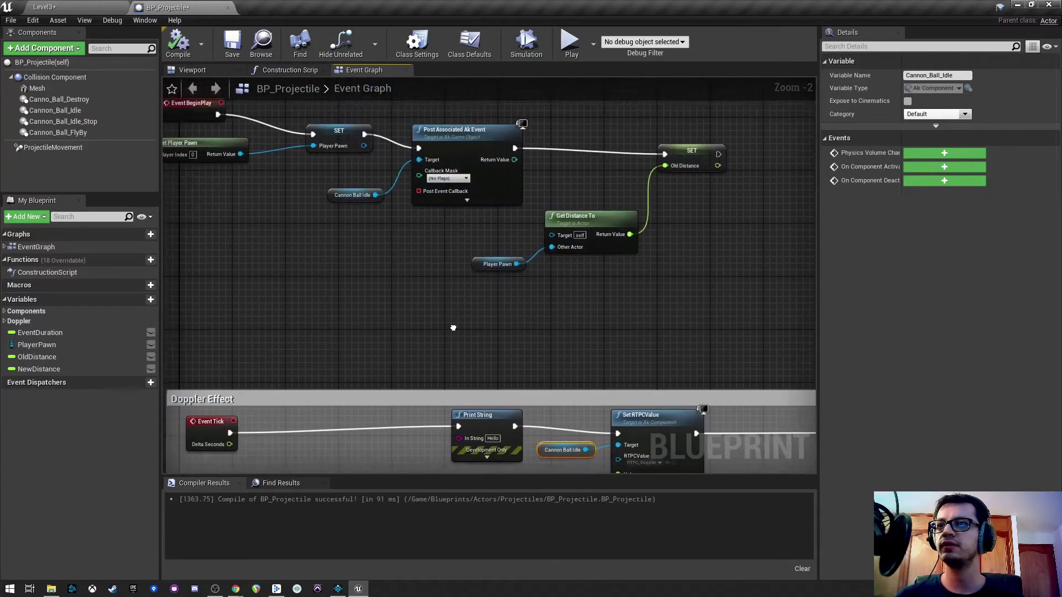
right_click_drag(424, 267, 474, 292)
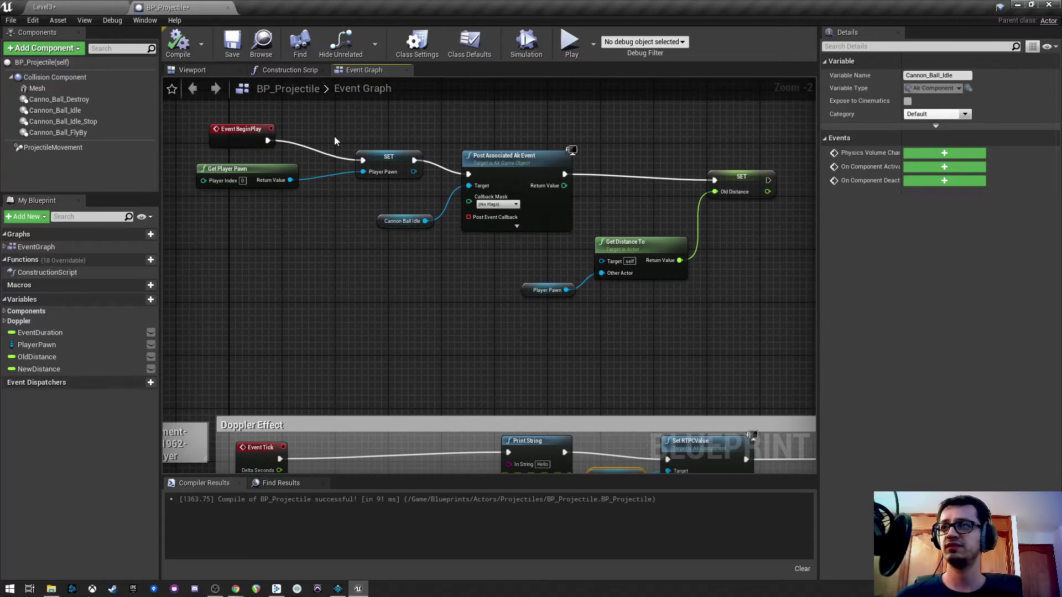
right_click_drag(427, 135, 407, 135)
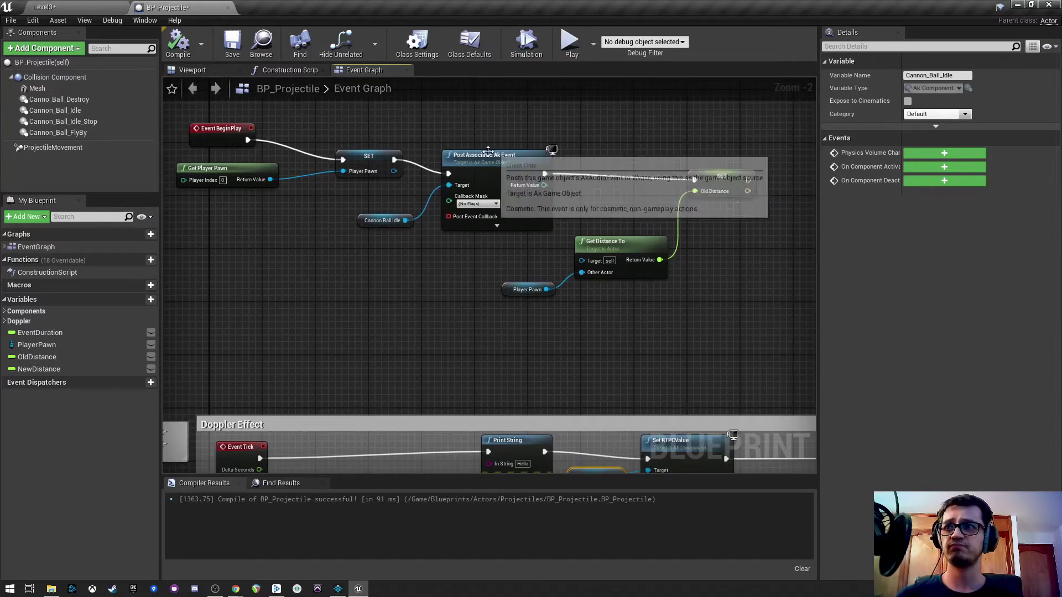
scroll(581, 272, "down", 1)
right_click_drag(589, 274, 480, 238)
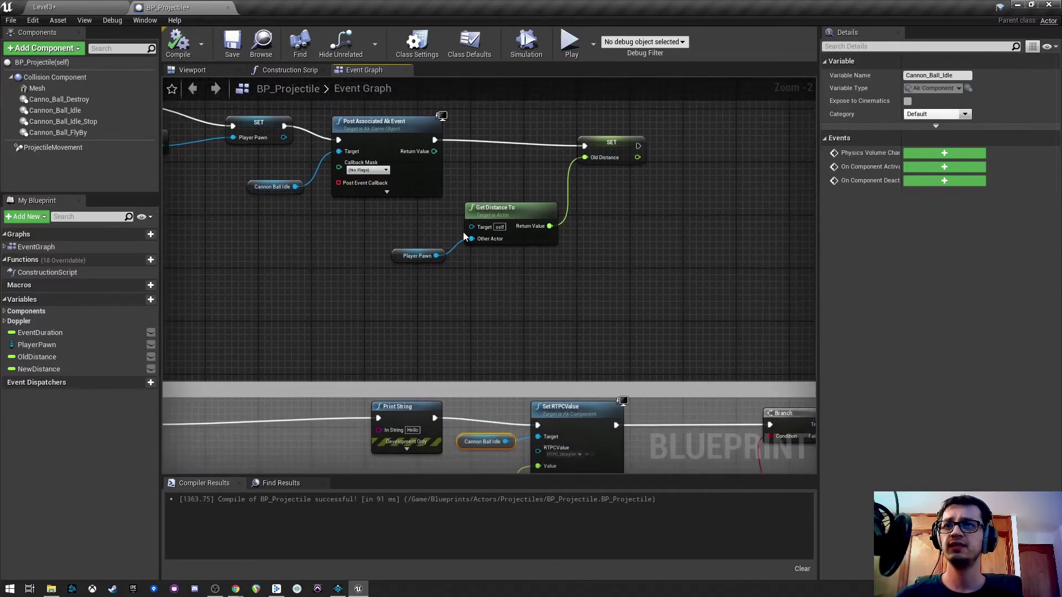
left_click_drag(635, 126, 505, 241)
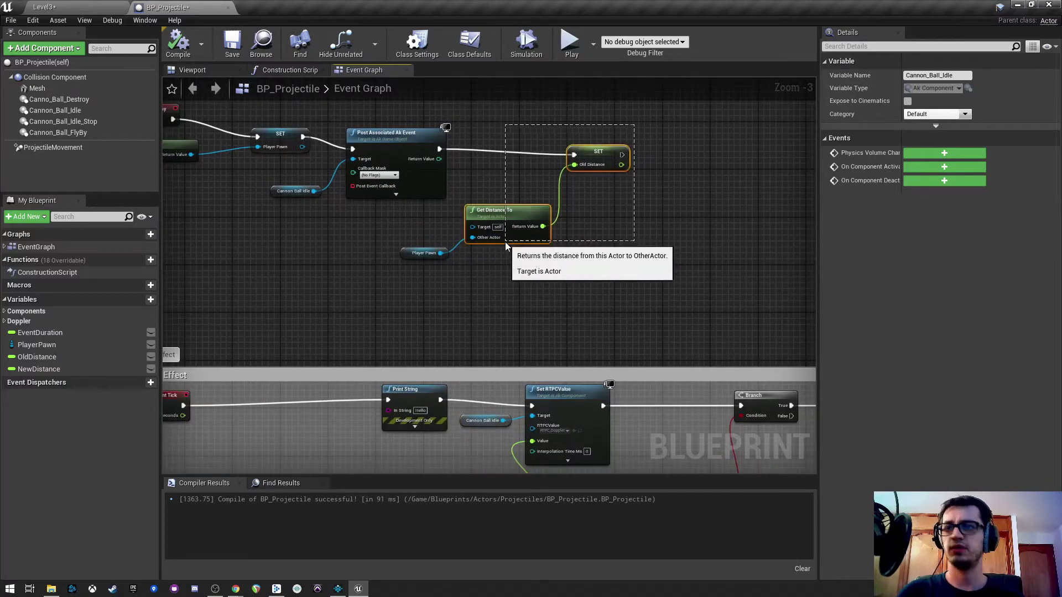
left_click(663, 128)
left_click_drag(655, 125, 496, 243)
left_click(492, 190)
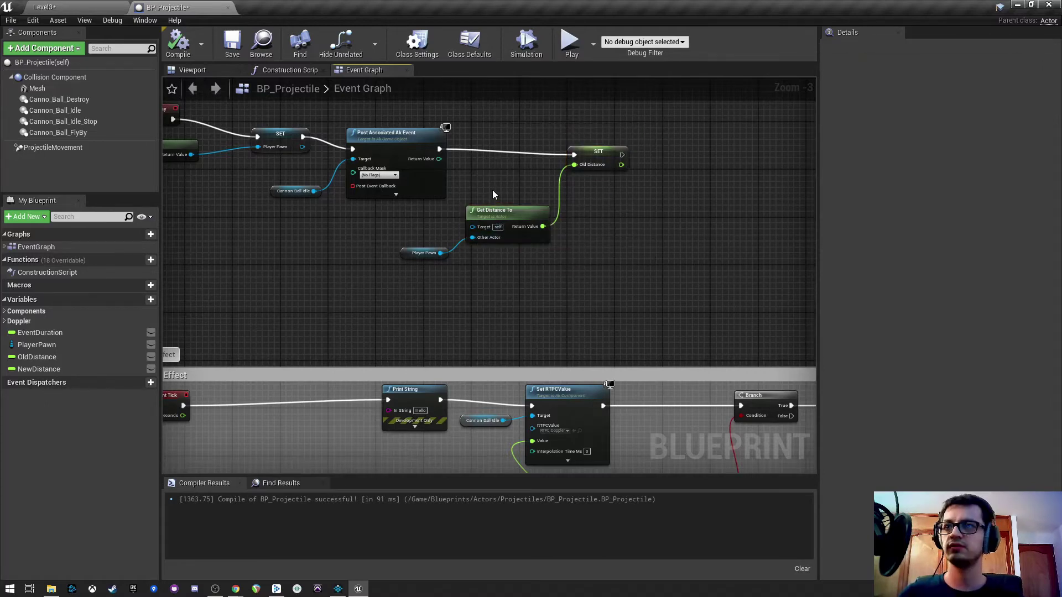
- Compile and save the BP_Projectile Blueprint
left_click(438, 149, "alt")
left_click(238, 46)
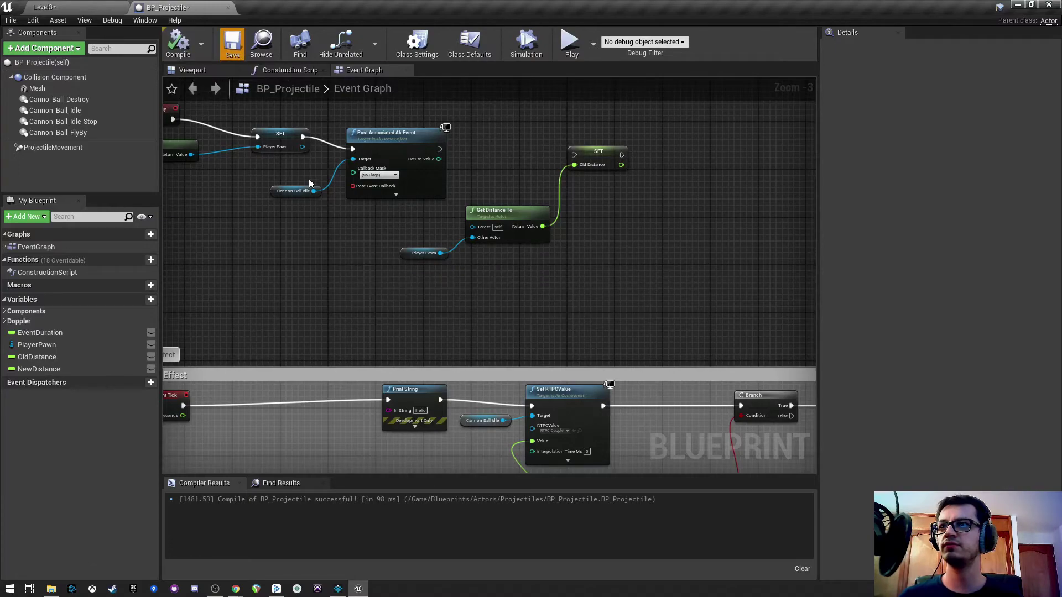
right_click_drag(301, 291, 366, 96)
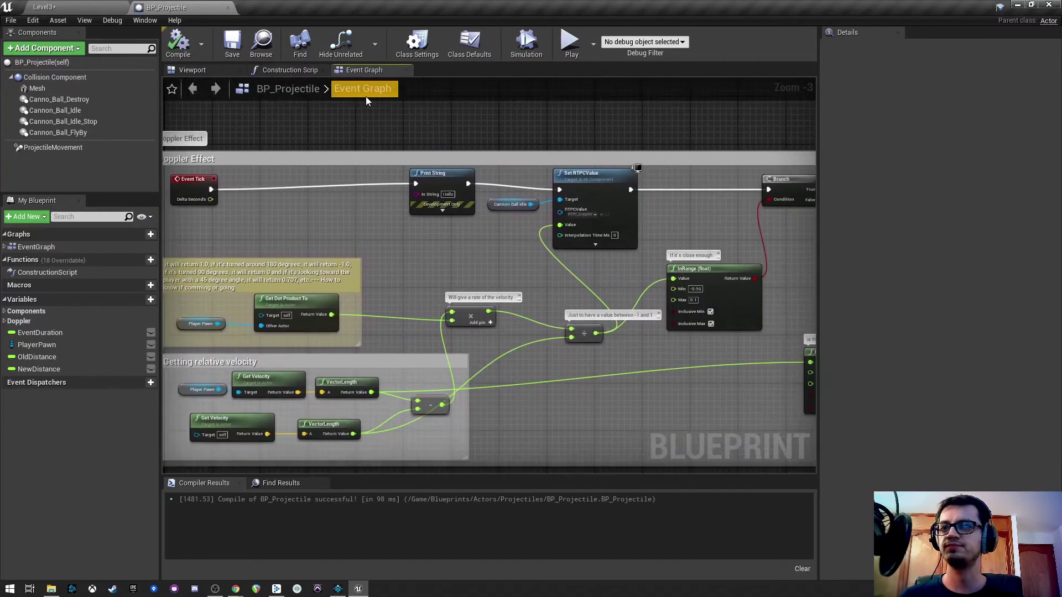
scroll(448, 150, "down", 1)
right_click_drag(517, 398, 354, 470)
- In Wwise, select the Idle blend container in the Audio hierarchy to show its properties
left_click(338, 588)
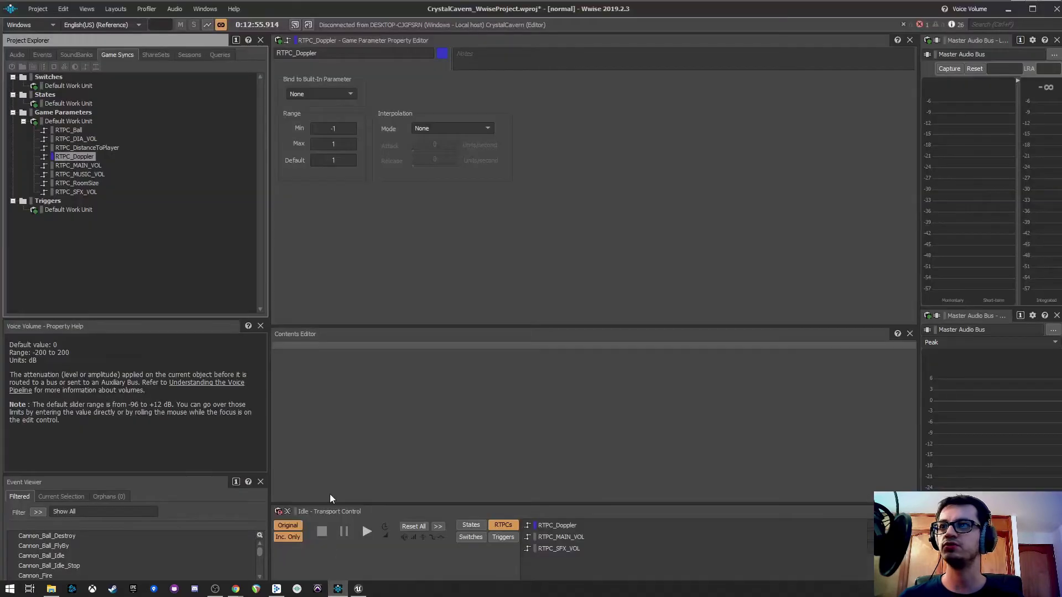
left_click(338, 159)
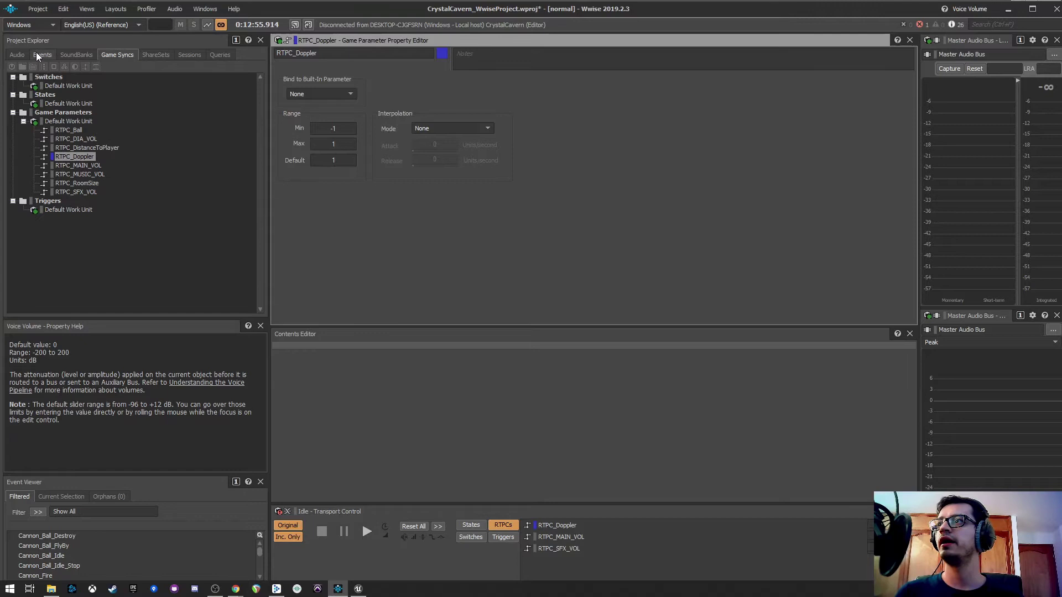
left_click(17, 55)
left_click(67, 200)
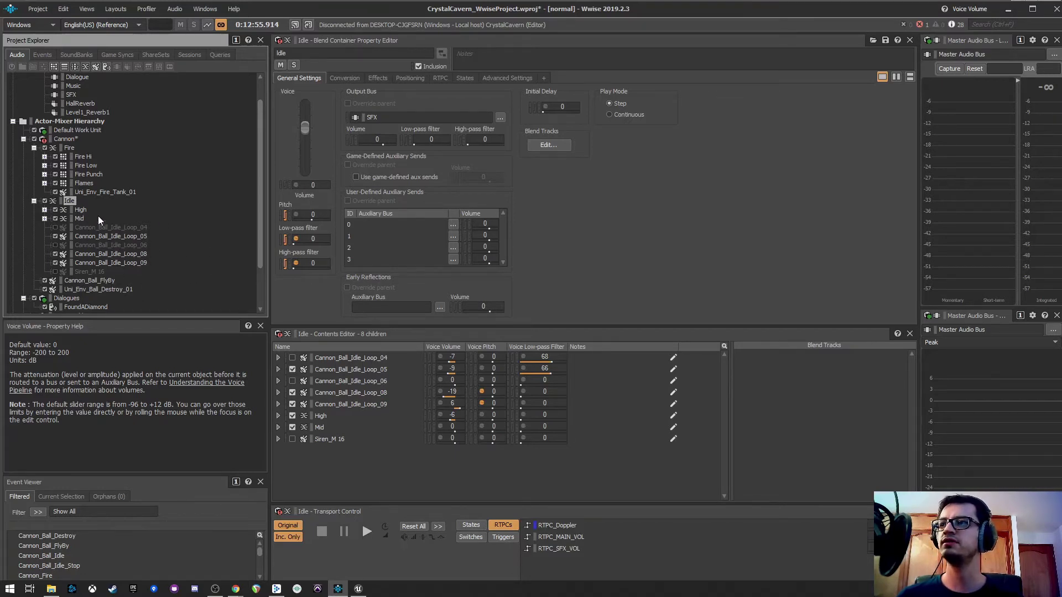
- Check the Idle container's low-pass and high-pass filter randomizer settings
left_click(297, 238)
left_click(534, 256)
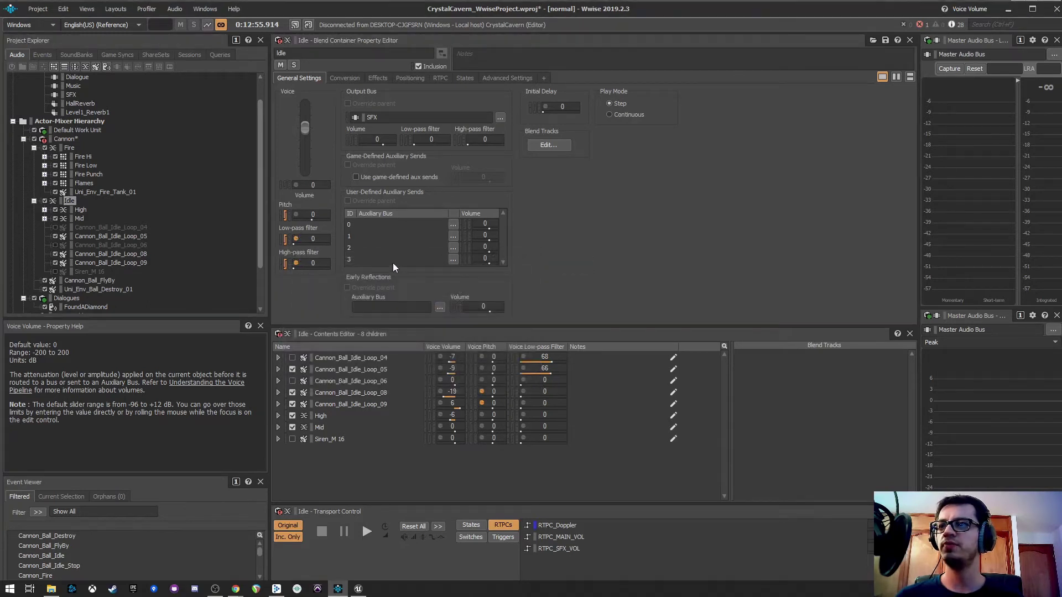
left_click(296, 264)
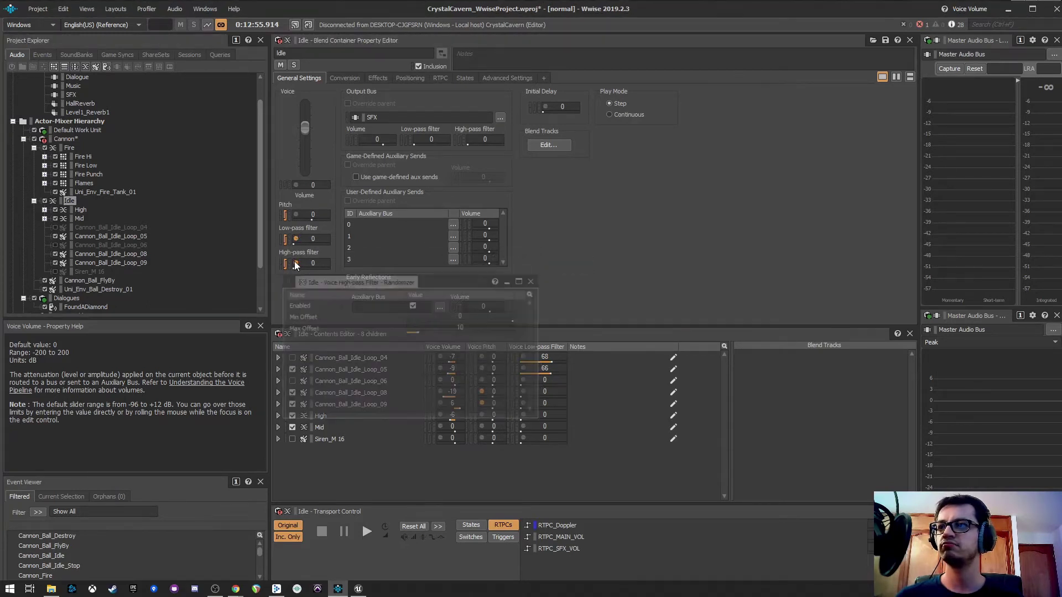
left_click(534, 279)
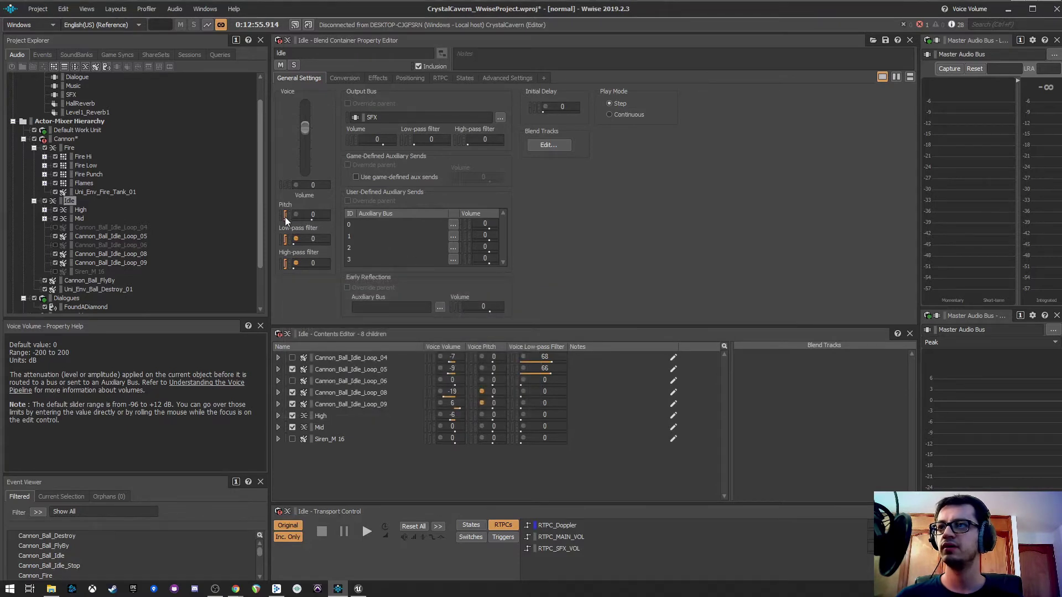
- Inspect the Cannon_Ball_Idle_Loop_05, 08 and 09 sounds and the High blend container
left_click(131, 237)
left_click(137, 254)
left_click(136, 262)
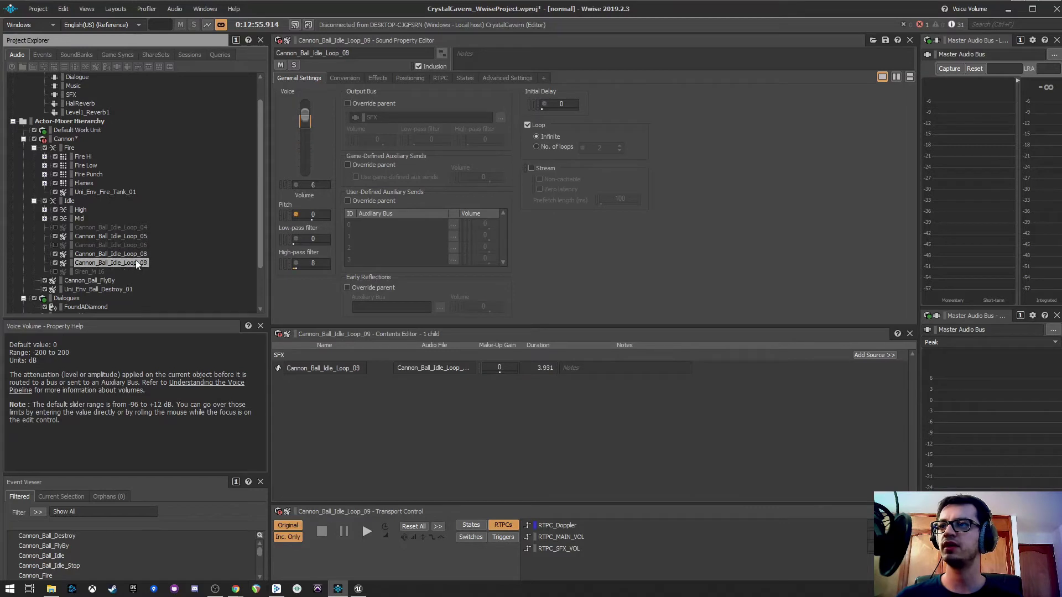
left_click(131, 254)
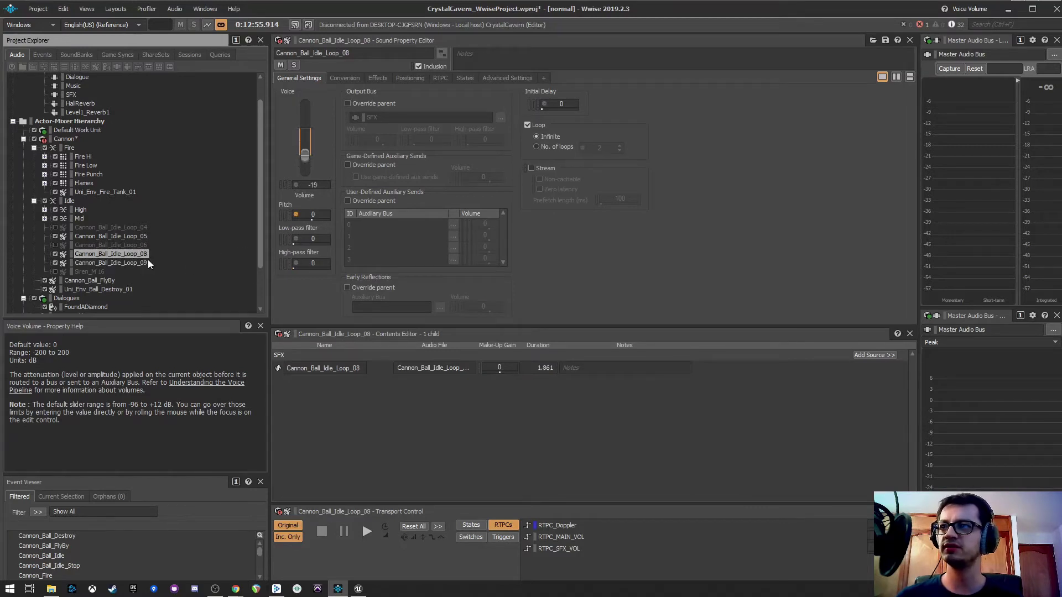
left_click(133, 235)
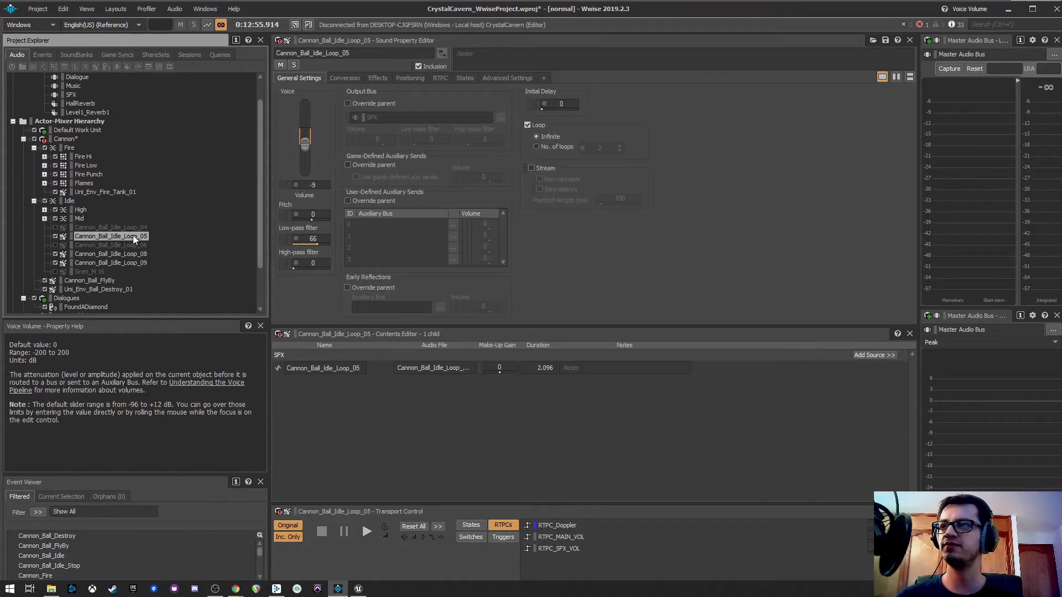
left_click(81, 209)
- Reselect Idle and review its Conversion, Effects and Positioning settings
left_click(70, 202)
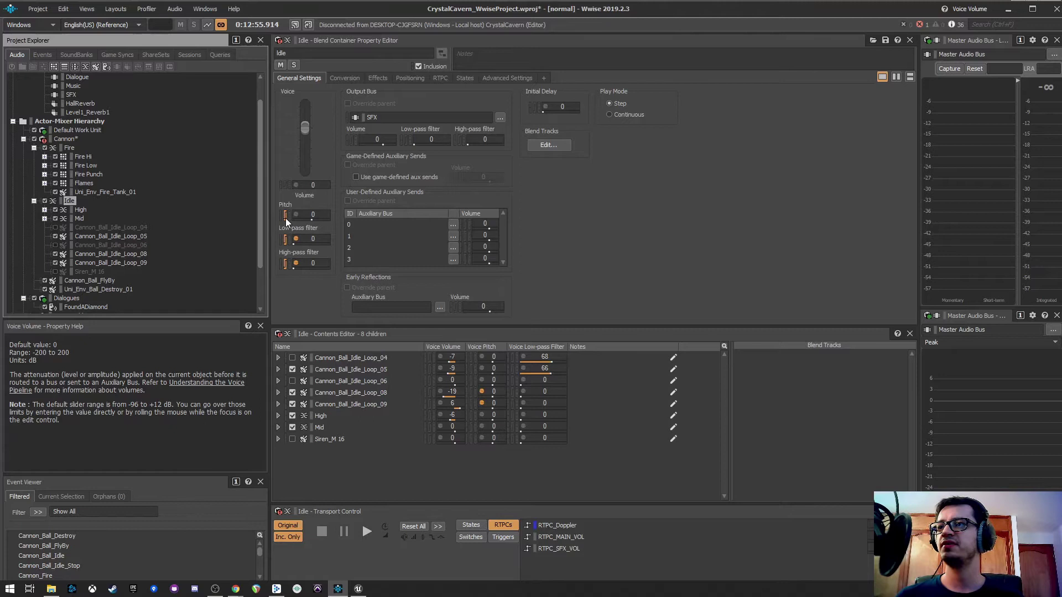
left_click(353, 81)
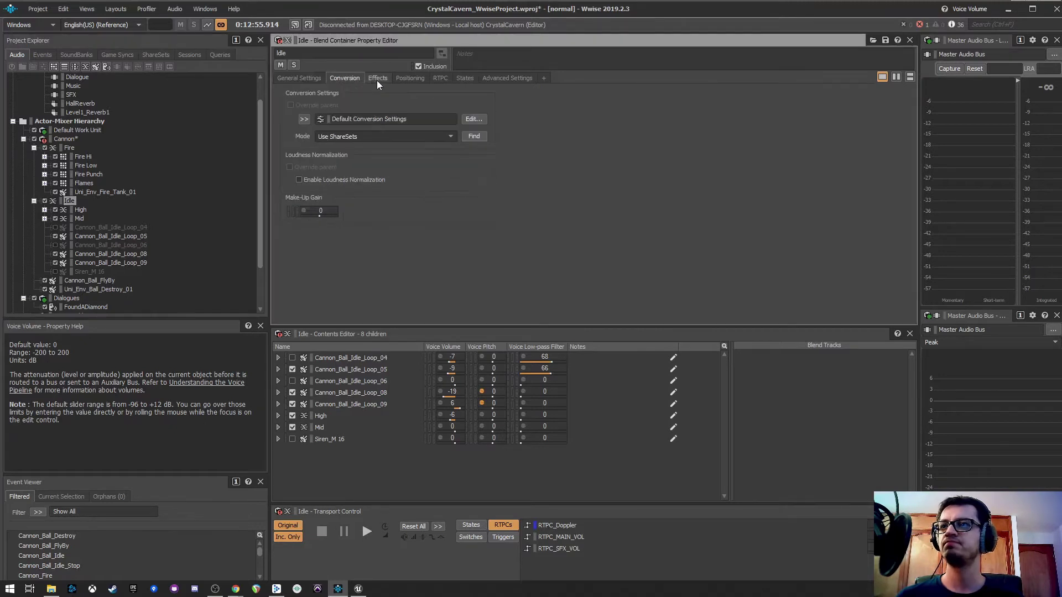
left_click(378, 81)
left_click(406, 81)
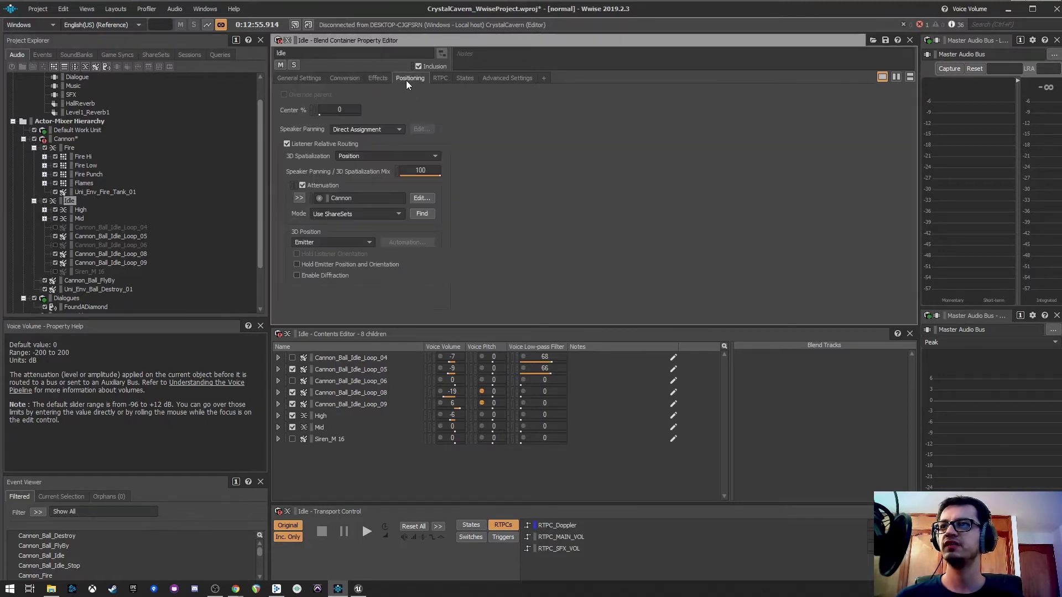
- Review Idle's RTPC low-pass and Voice Pitch curves, then open LFO_CannonIdle in the Modulator Editor
left_click(440, 78)
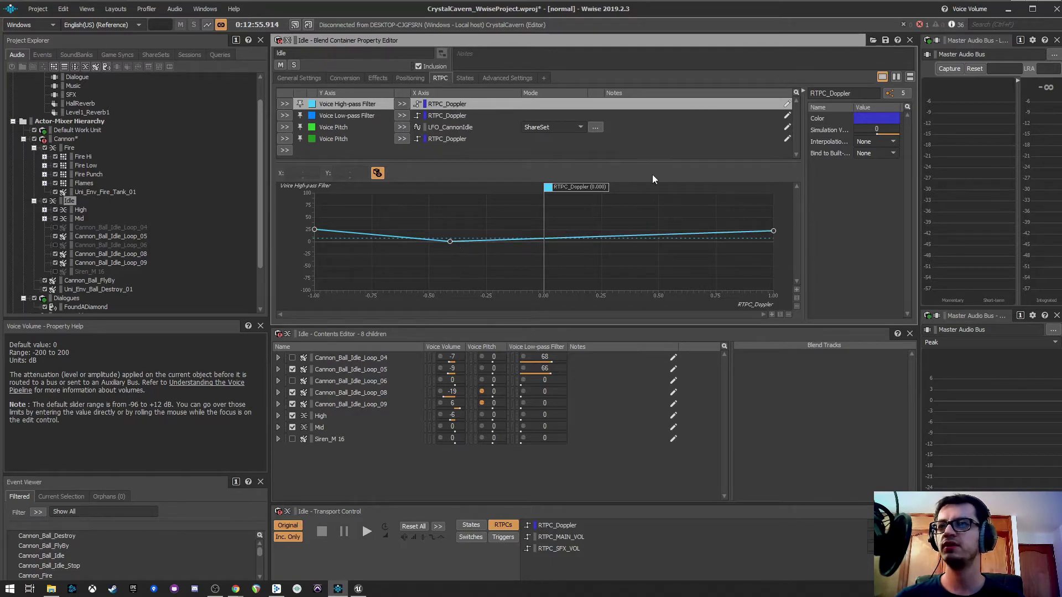
left_click(449, 117)
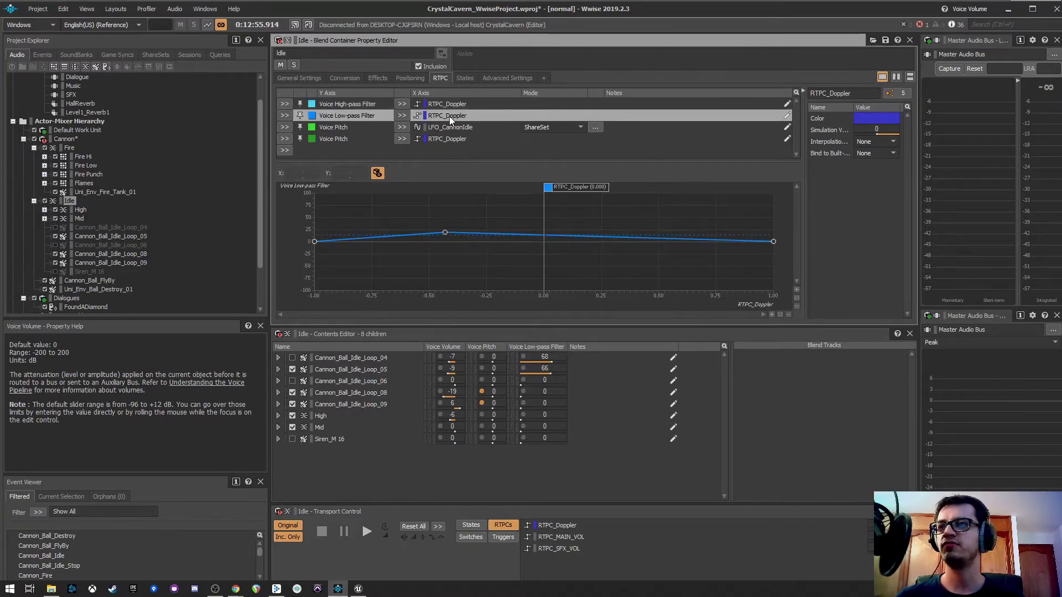
left_click(354, 128)
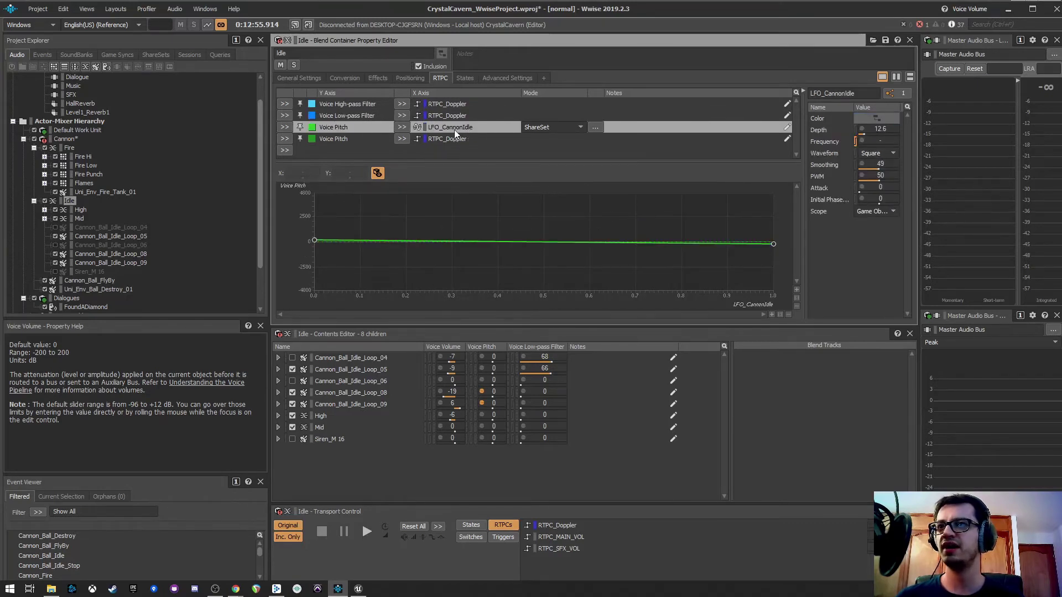
double_click(442, 126)
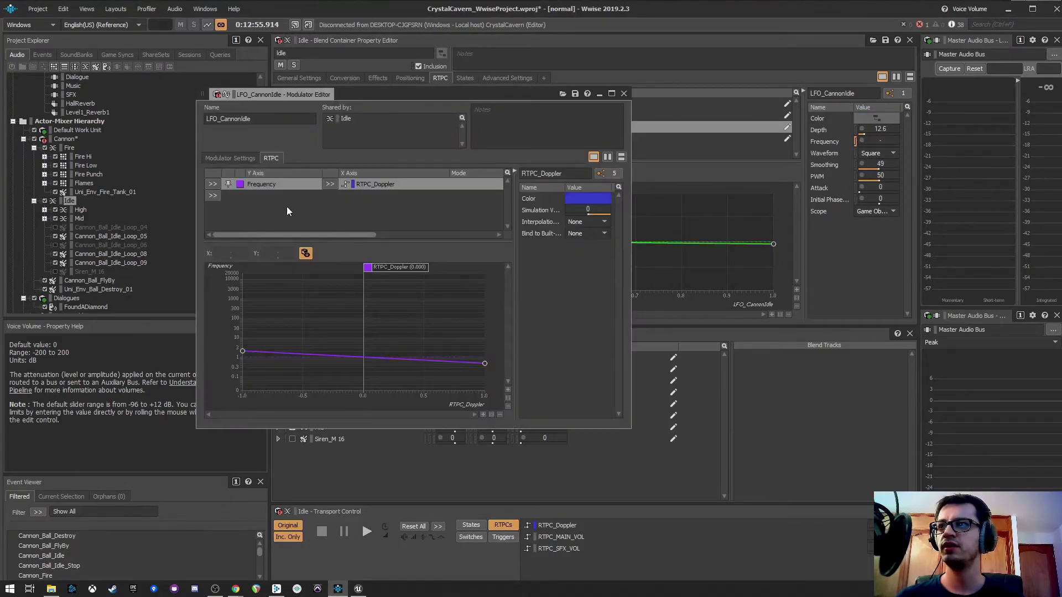
- Move the RTPC_Doppler simulation to about -0.5, reopen the modulator and reset it near 0
left_click_drag(413, 274, 464, 267)
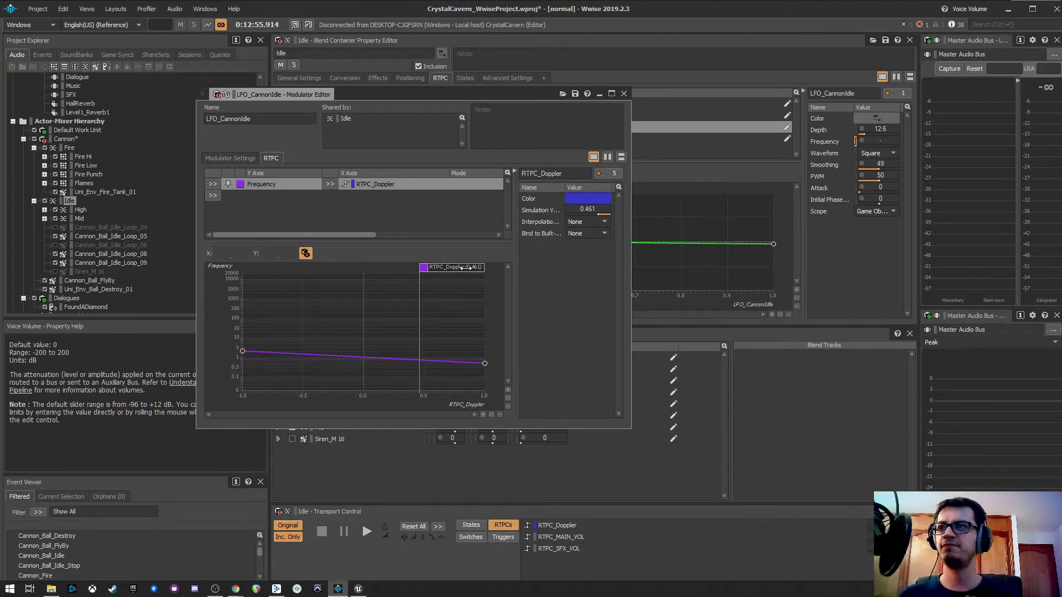
left_click(624, 94)
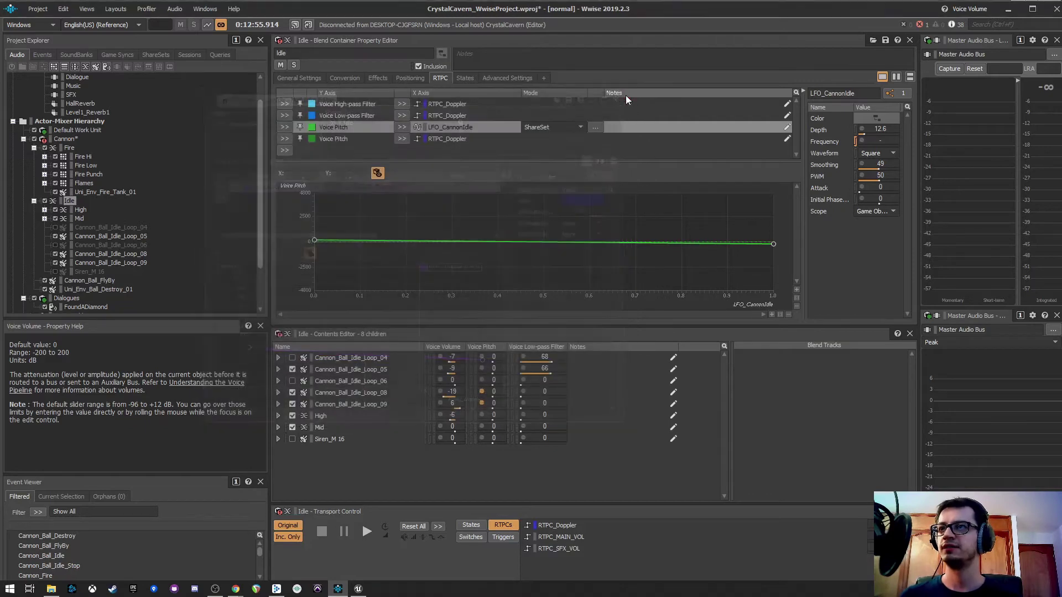
double_click(448, 134)
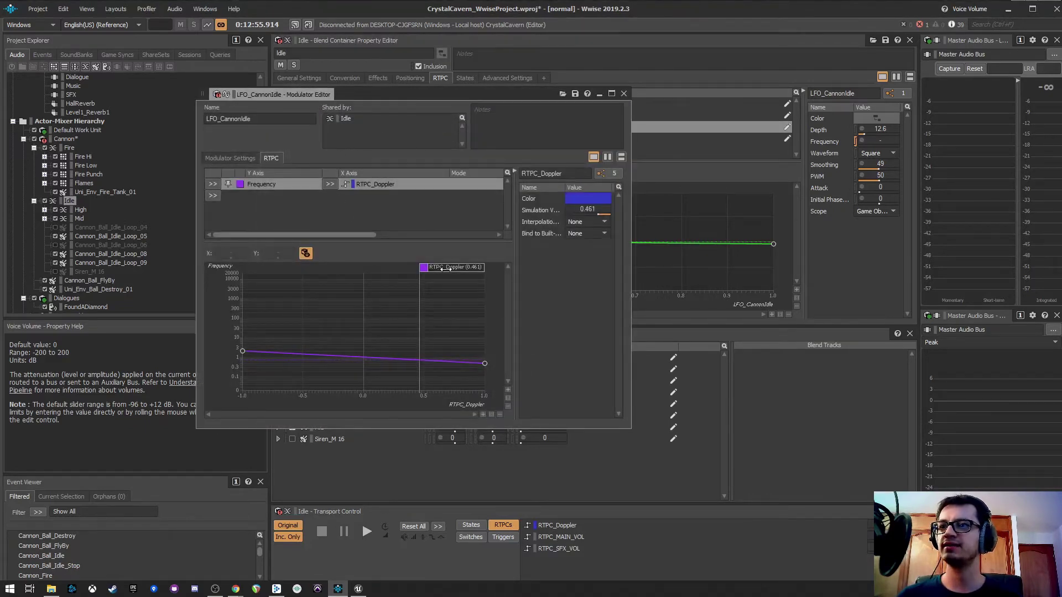
left_click_drag(432, 269, 387, 279)
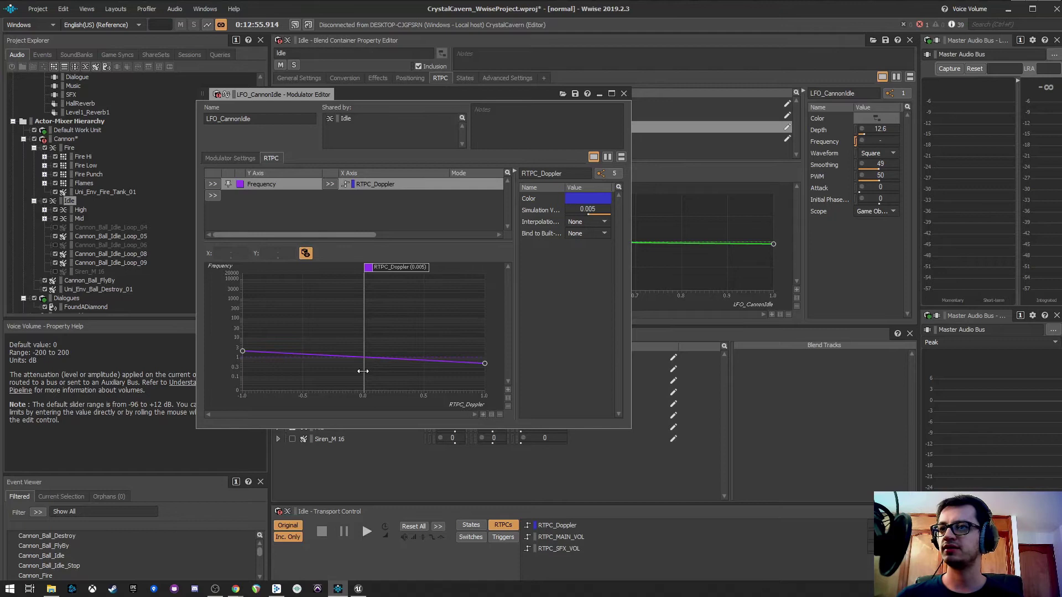
- Sweep RTPC_Doppler from -1 to 1, reading the frequency curve's end-point values
left_click_drag(395, 269, 257, 277)
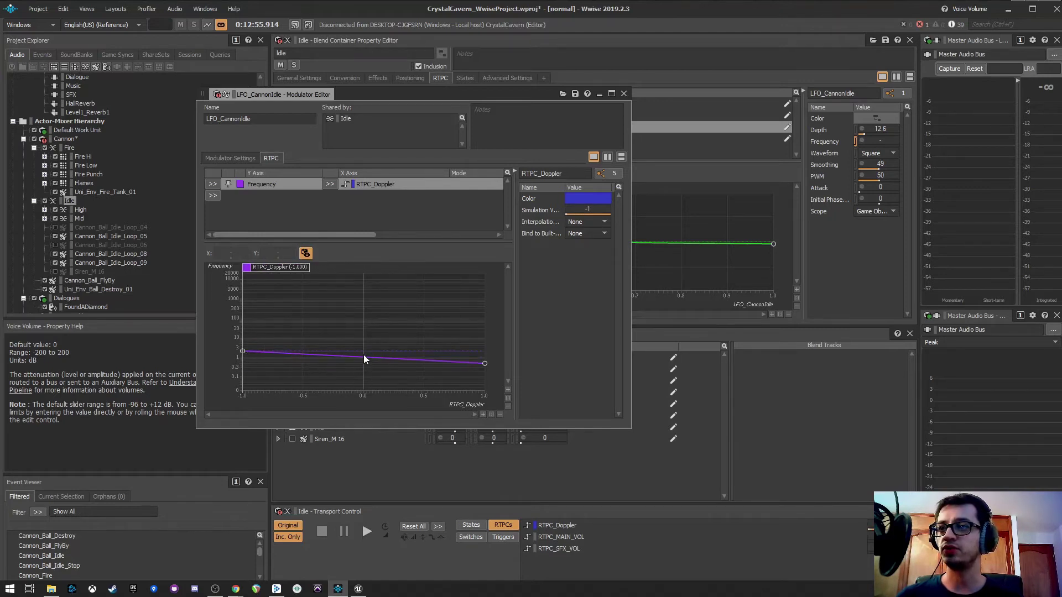
left_click(253, 315)
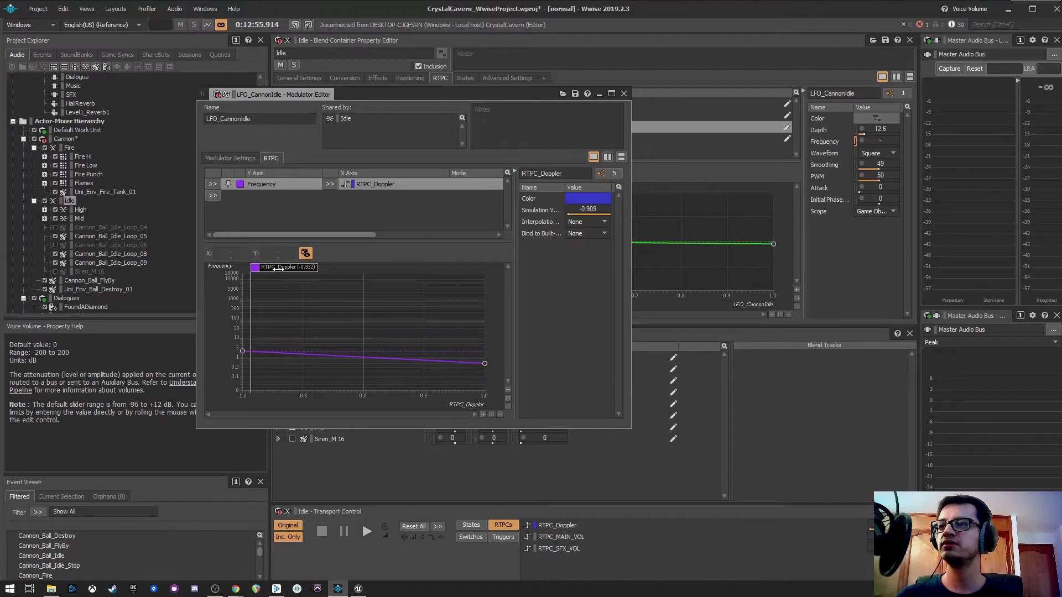
left_click(243, 351)
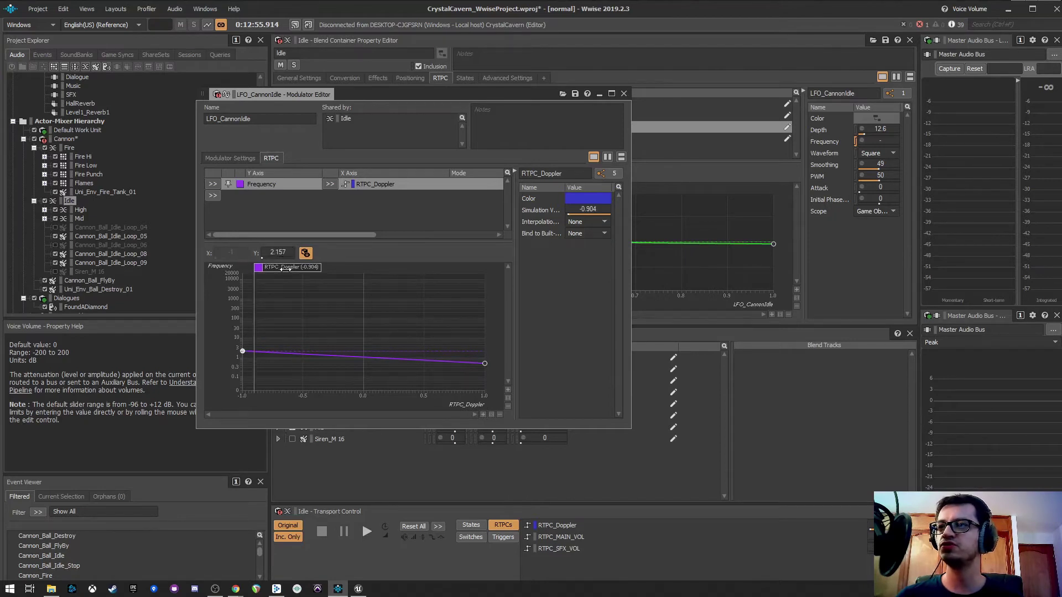
left_click_drag(254, 267, 497, 331)
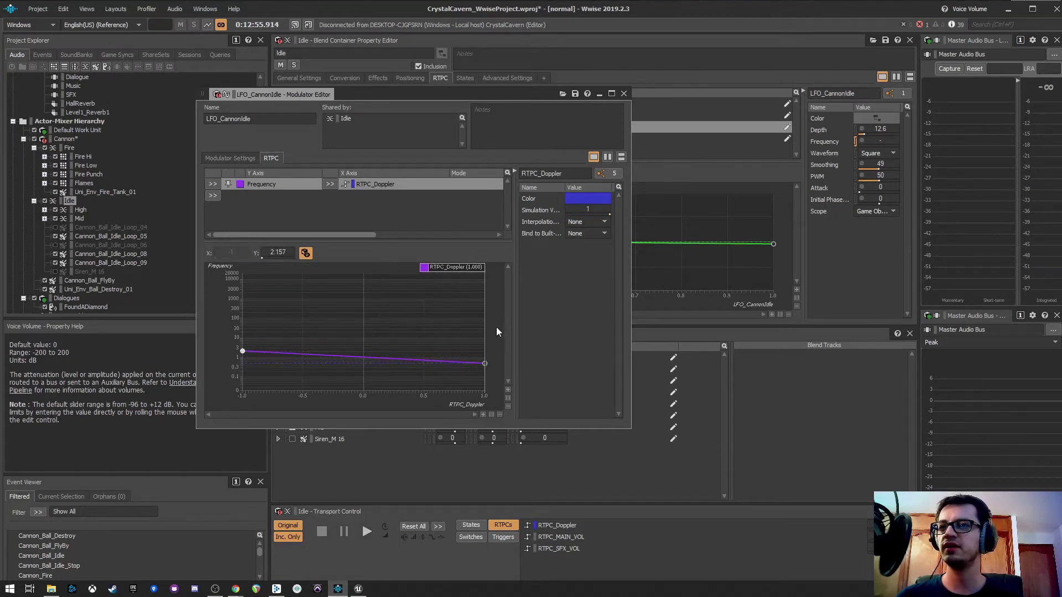
left_click_drag(476, 282, 454, 321)
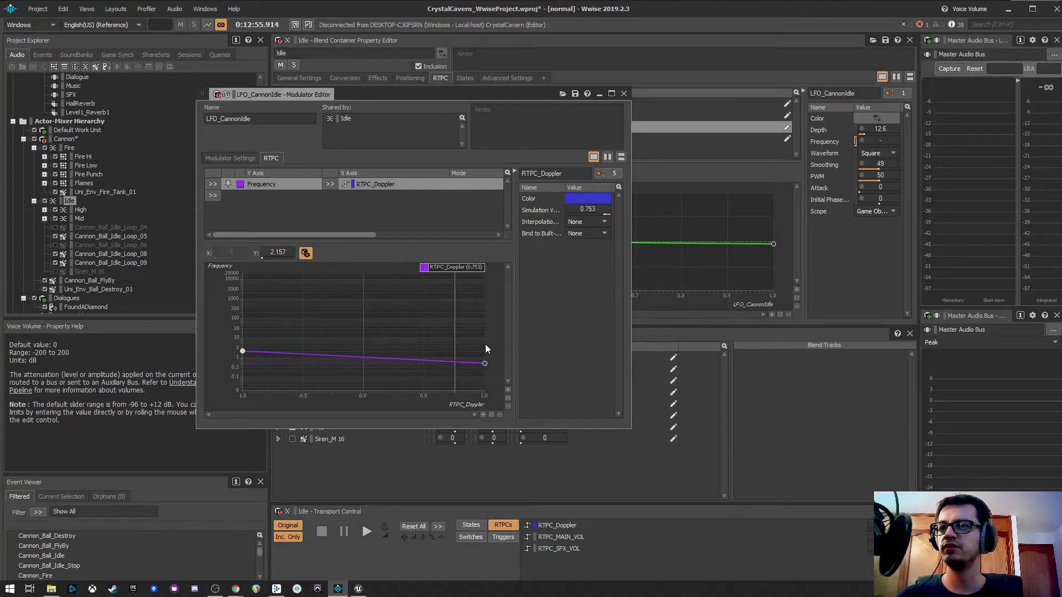
left_click(485, 363)
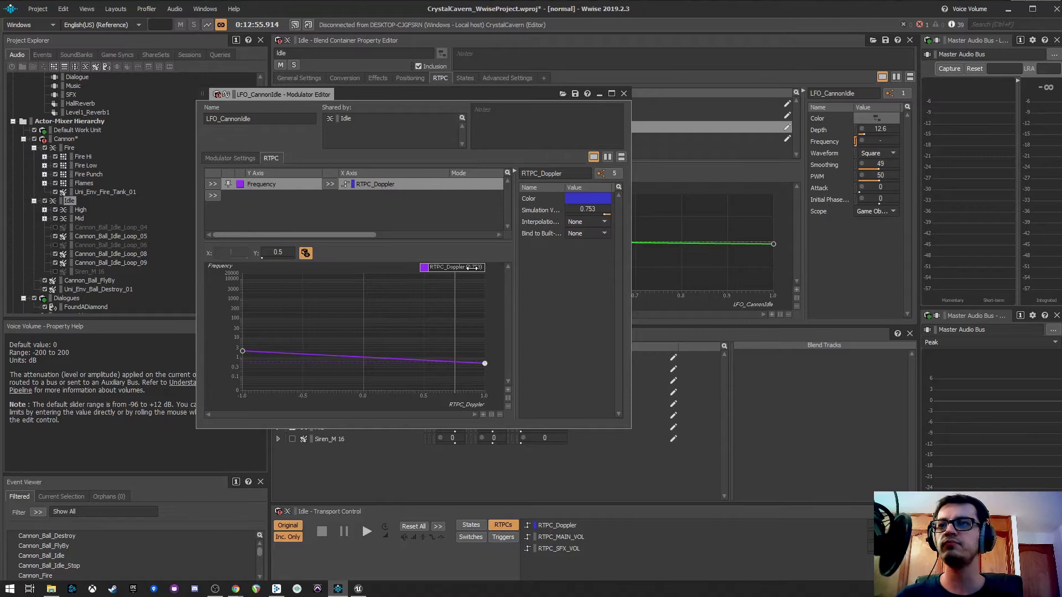
left_click_drag(475, 267, 368, 266)
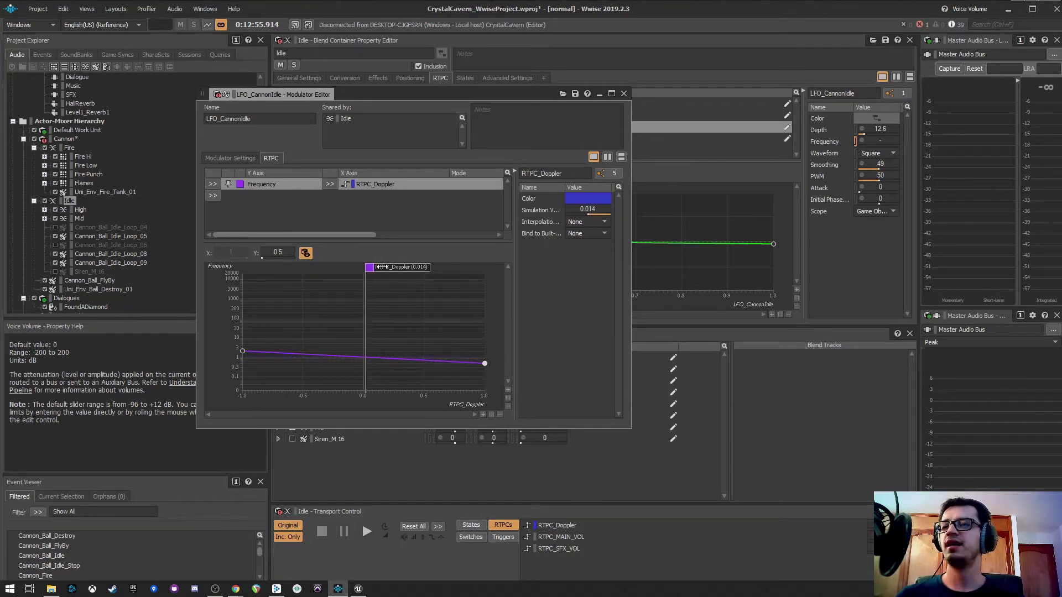
- Close the modulator and drag RTPC_Doppler toward -1 on Idle's Voice Pitch curve, reading its first point
left_click(623, 94)
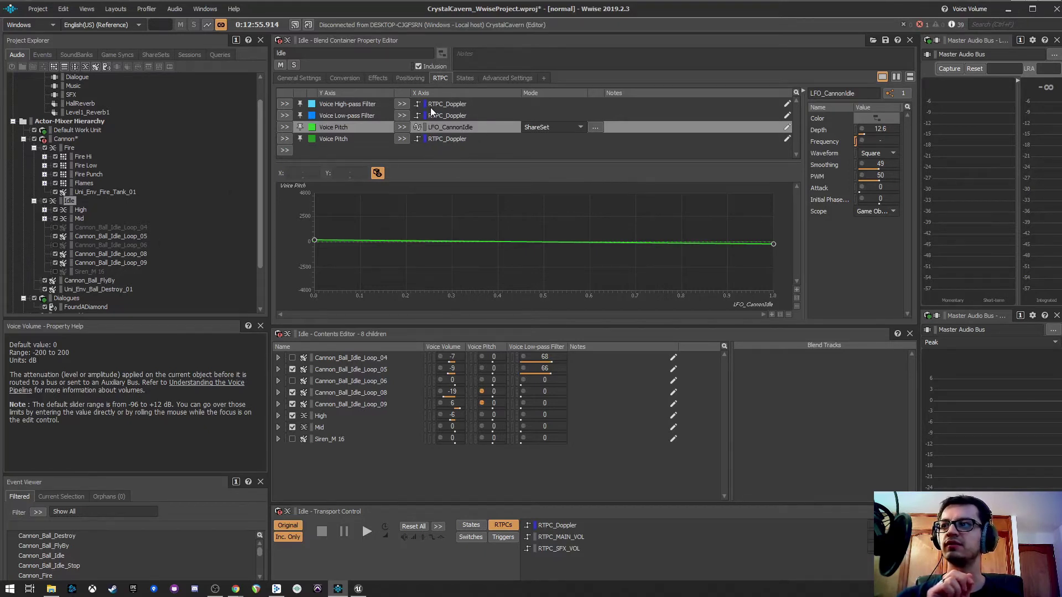
left_click(346, 140)
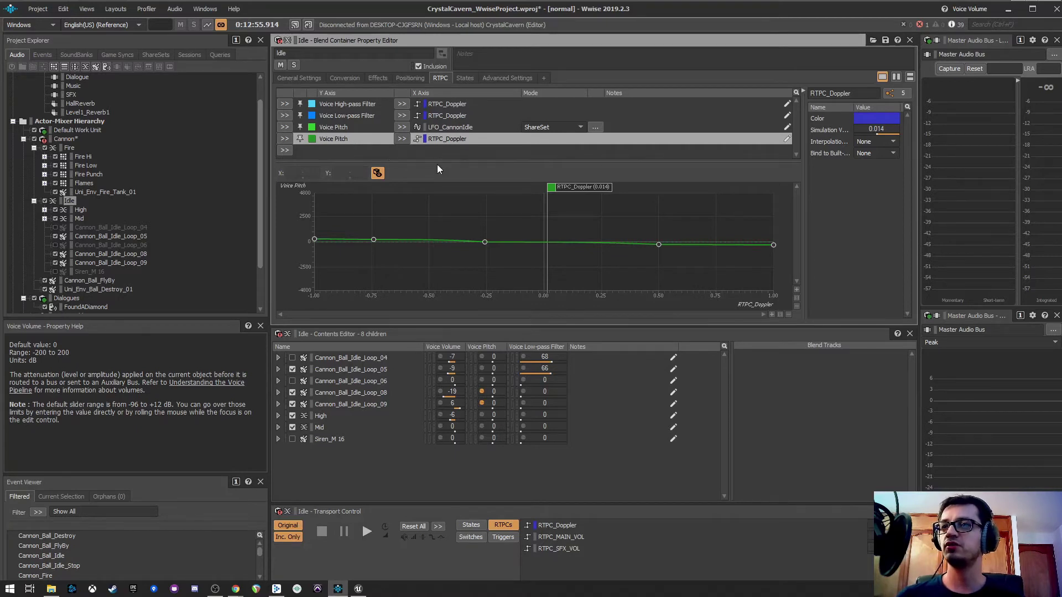
left_click_drag(551, 187, 344, 196)
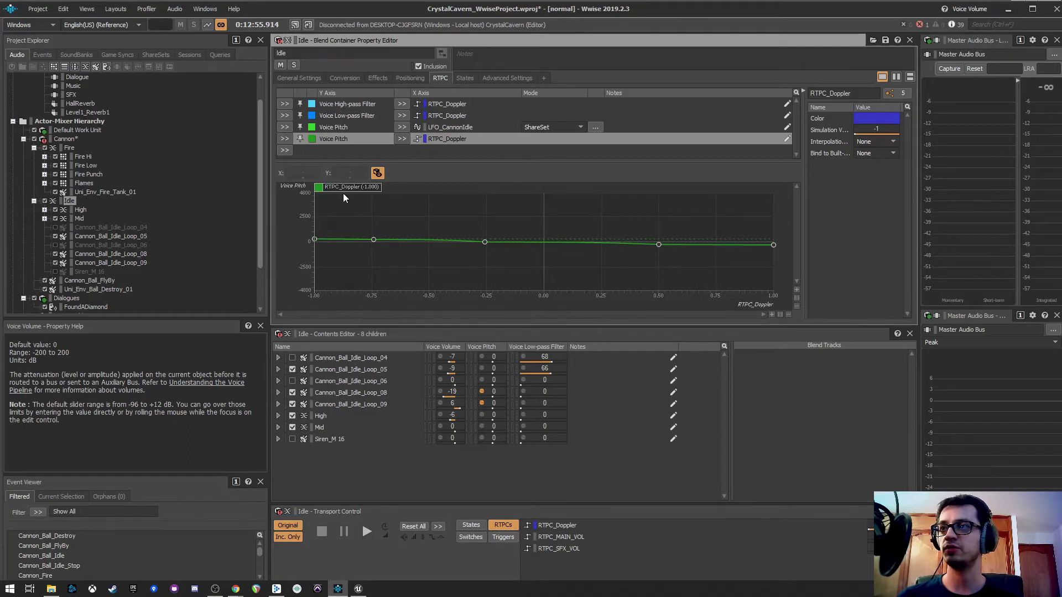
left_click(337, 187)
left_click(314, 240)
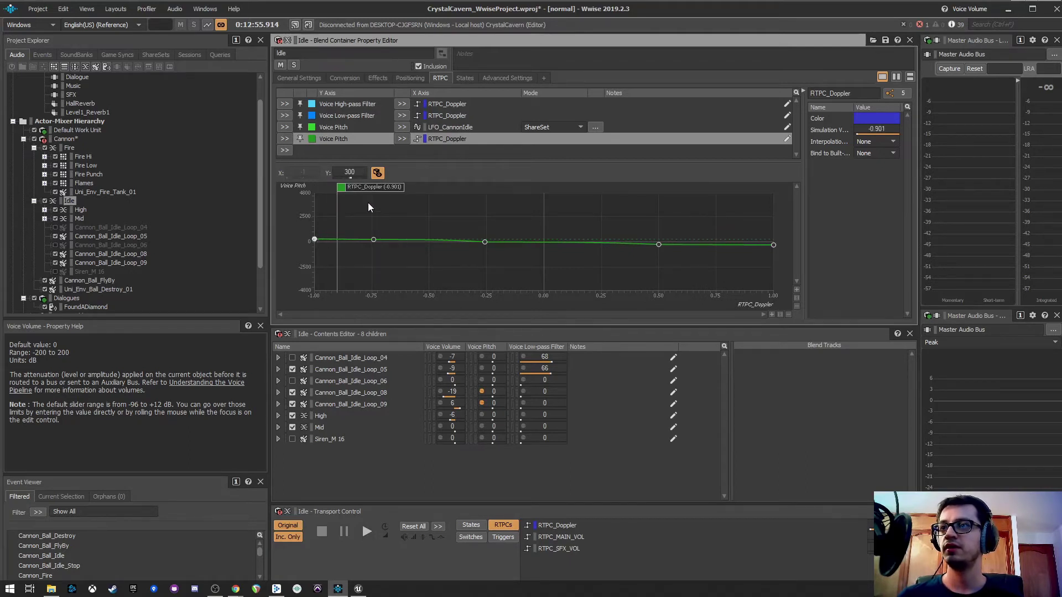
left_click_drag(370, 188, 379, 188)
left_click(314, 240)
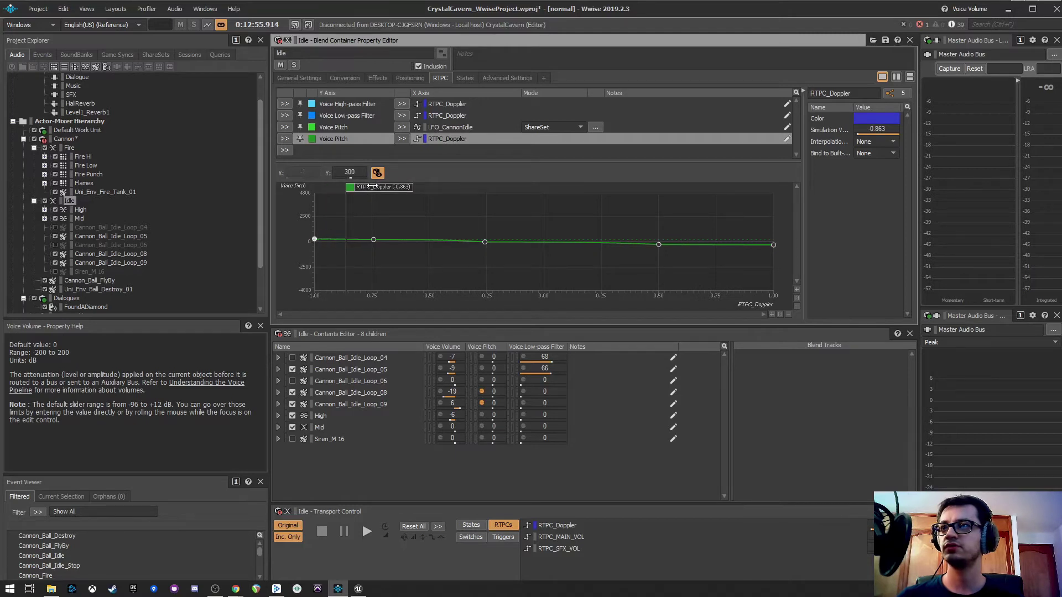
left_click_drag(370, 187, 494, 213)
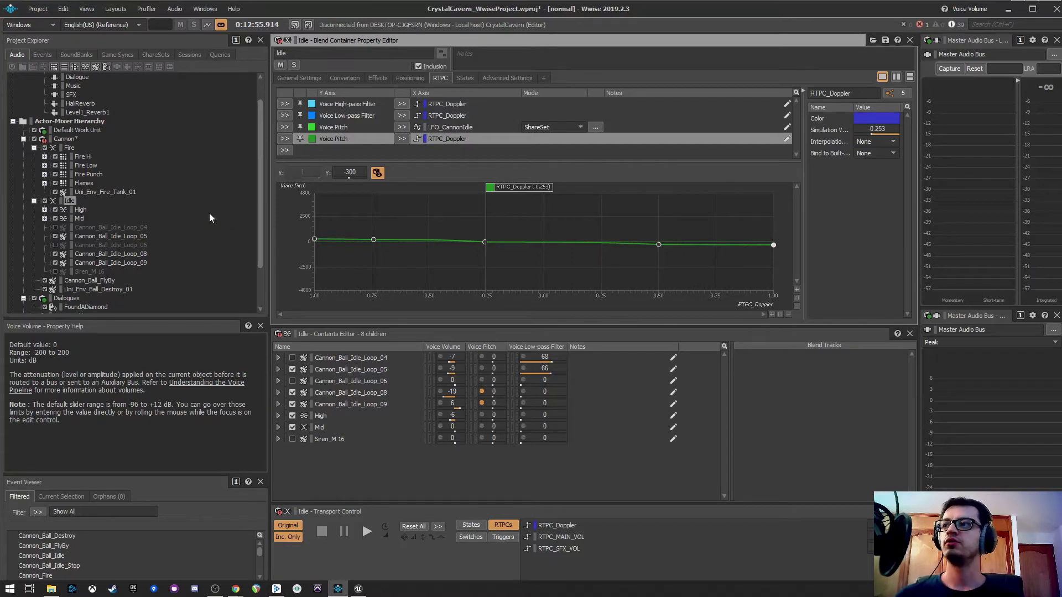
- Exclude High, Mid and the three idle loops, include only Siren_M 16, and save the project
left_click(55, 218)
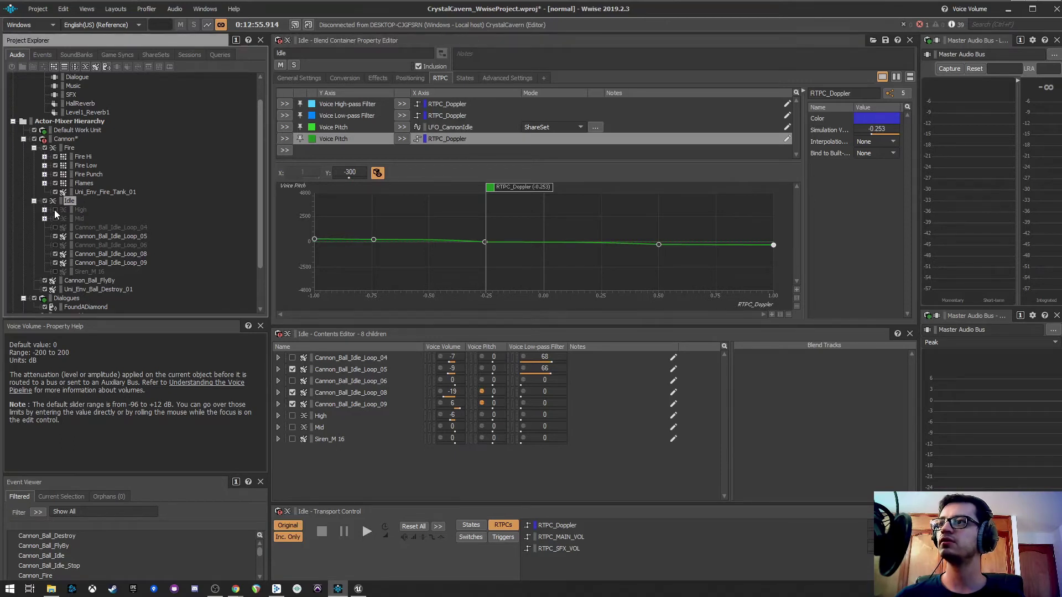
left_click(55, 236)
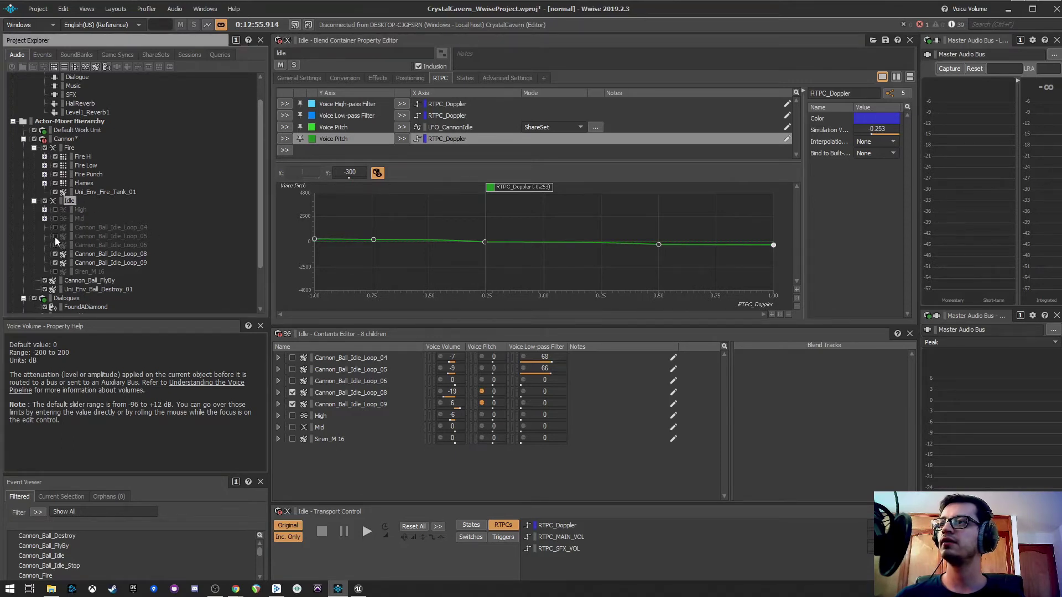
left_click(55, 254)
left_click(55, 263)
left_click(55, 272)
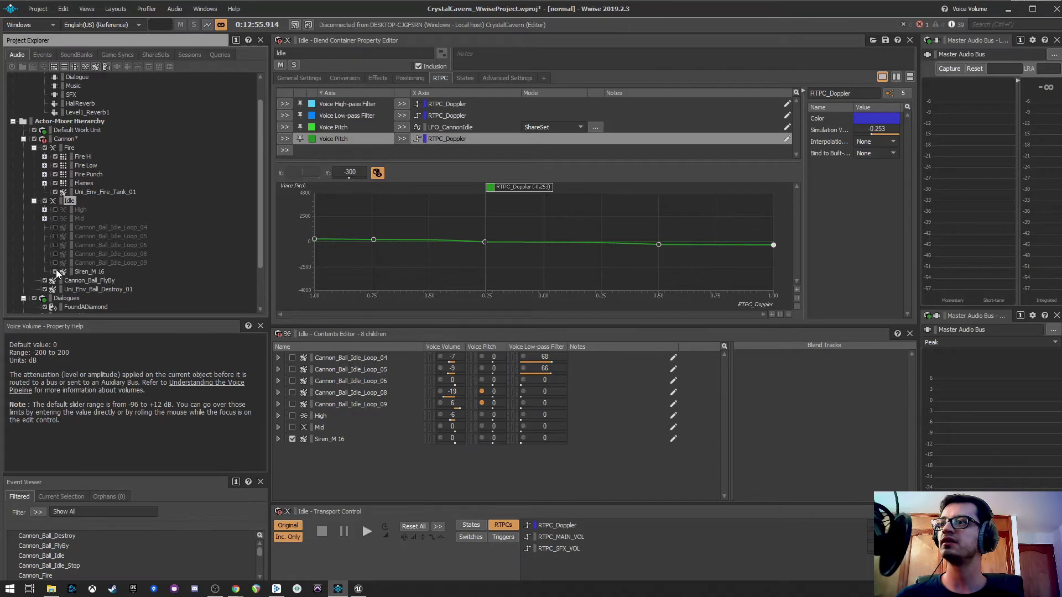
key("ctrl+s")
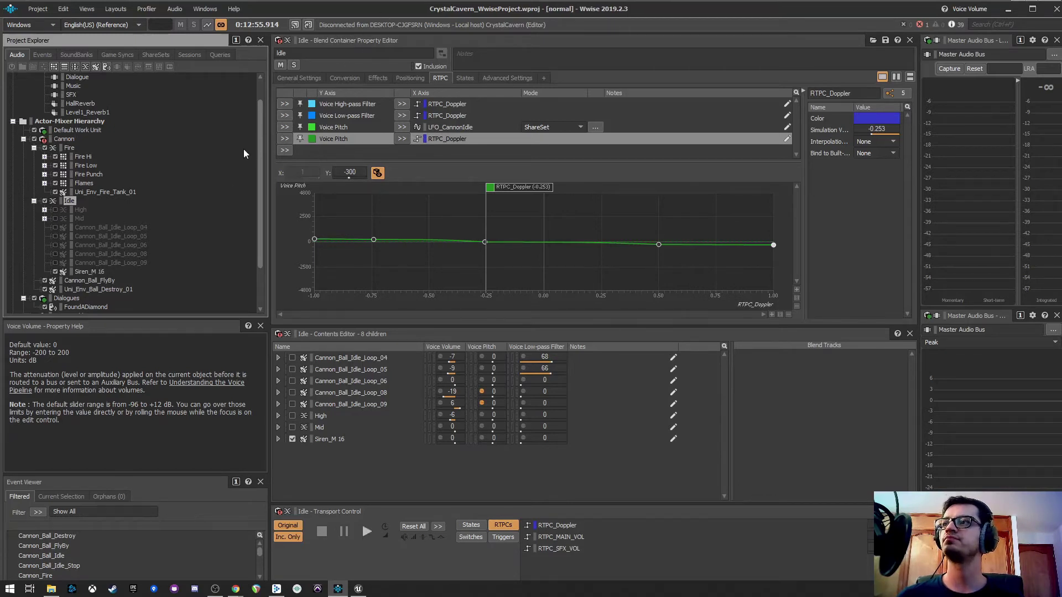
- Play the Idle container while sweeping RTPC_Doppler to -1, then leave it at about -0.25
key("space")
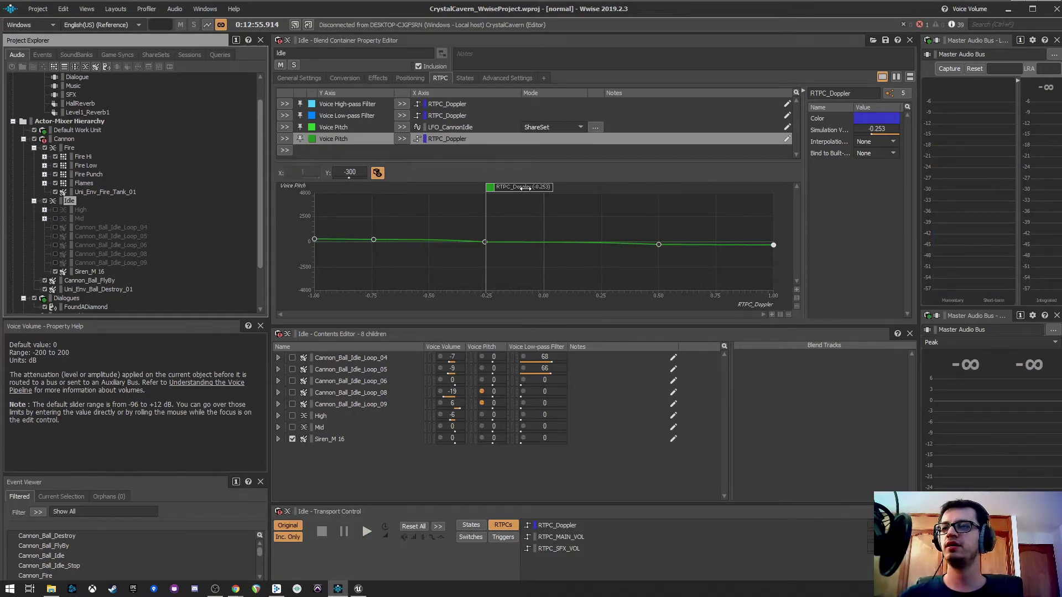
key("space")
mouse_move(523, 188)
left_mouse_down()
mouse_move(320, 187)
mouse_move(774, 203)
mouse_move(320, 207)
mouse_move(773, 210)
mouse_move(555, 207)
mouse_move(530, 285)
left_mouse_up()
key("space")
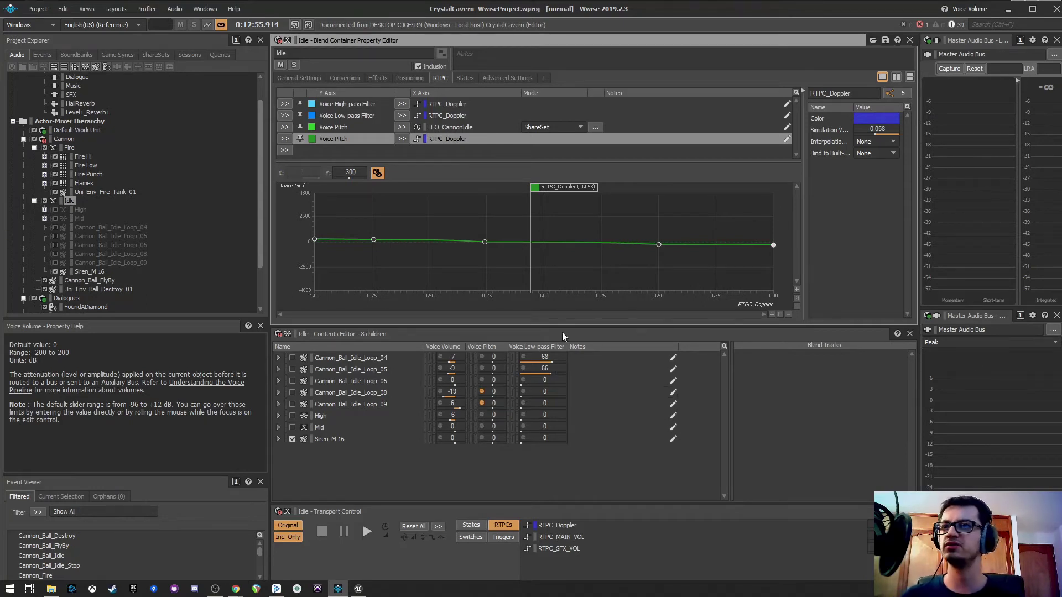
left_click_drag(563, 188, 520, 186)
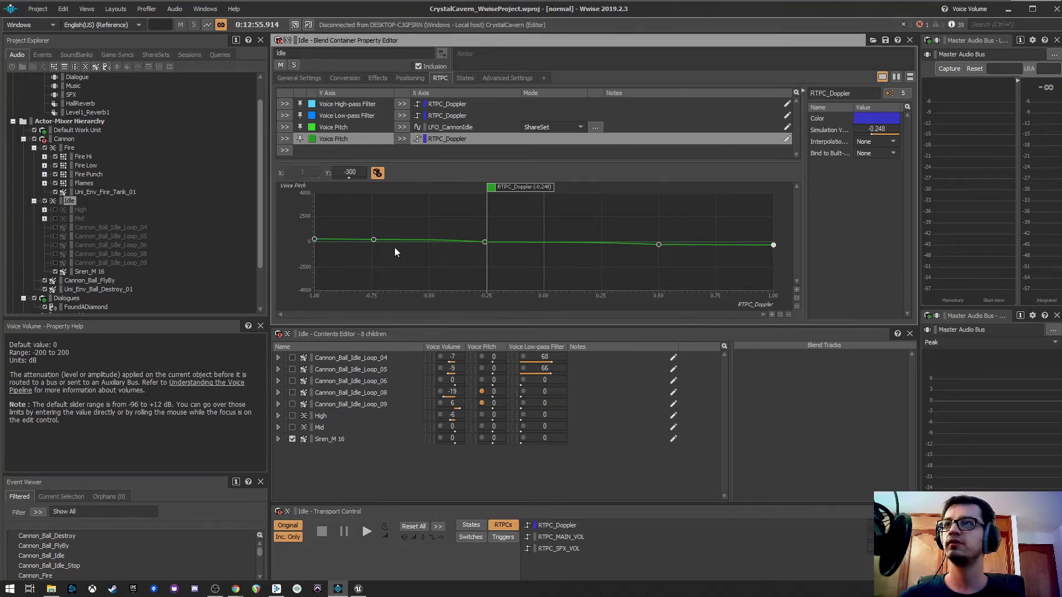
- Back in the Level3 editor, generate the sound data from the Waapi Picker
key("alt+Tab")
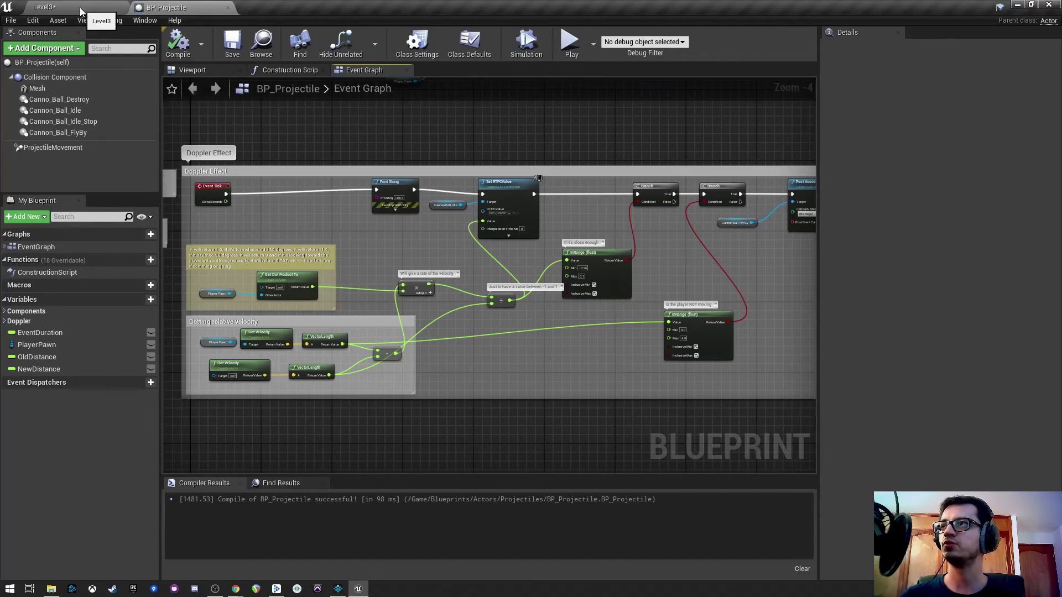
left_click(45, 7)
left_click(203, 394)
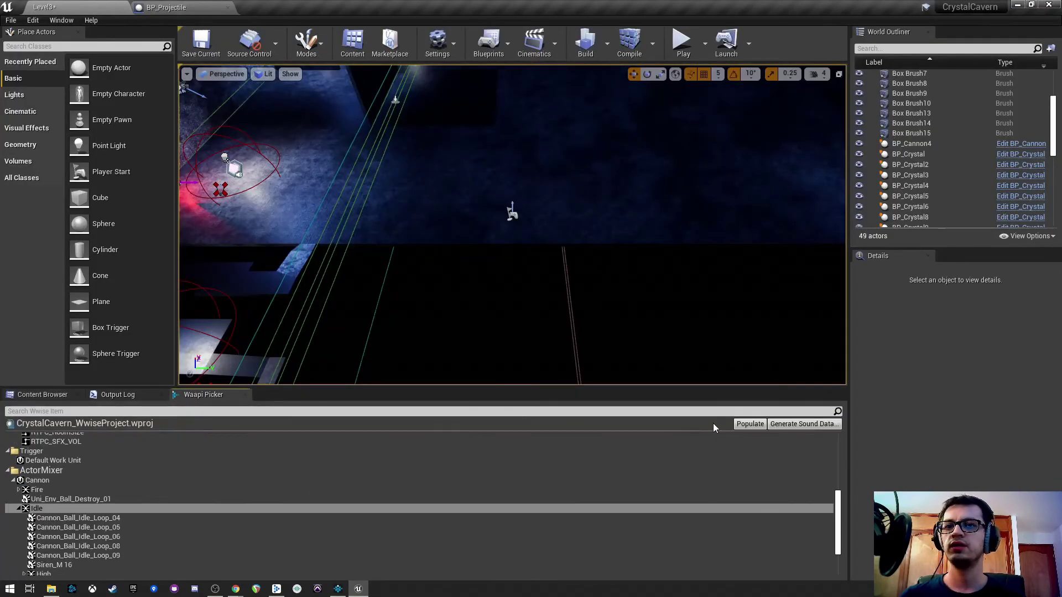
left_click(797, 425)
left_click(680, 381)
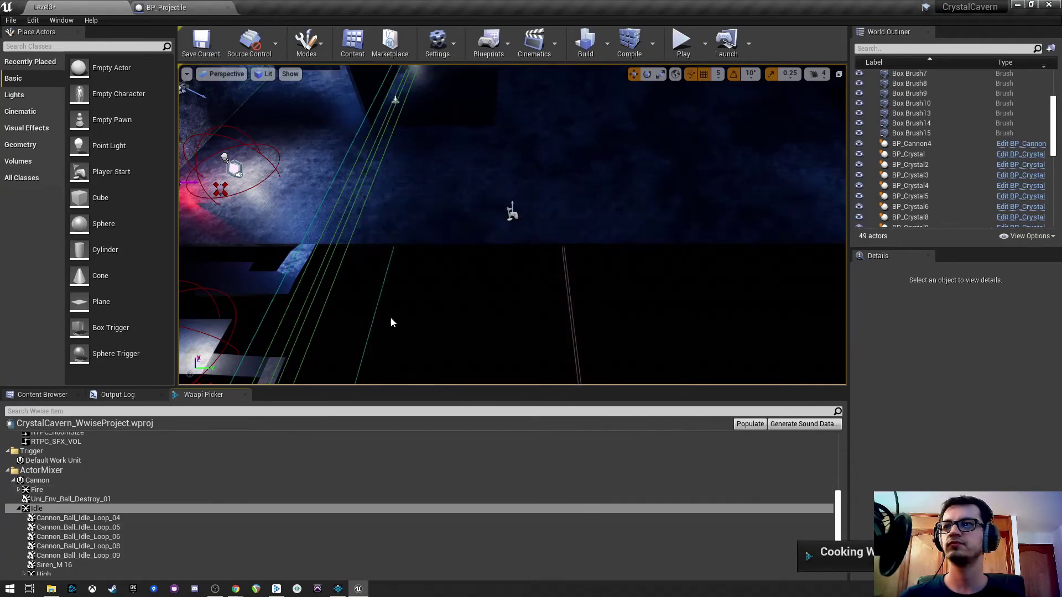
- Play-test Level3, then stop the play session
scroll(512, 224, "down", 2)
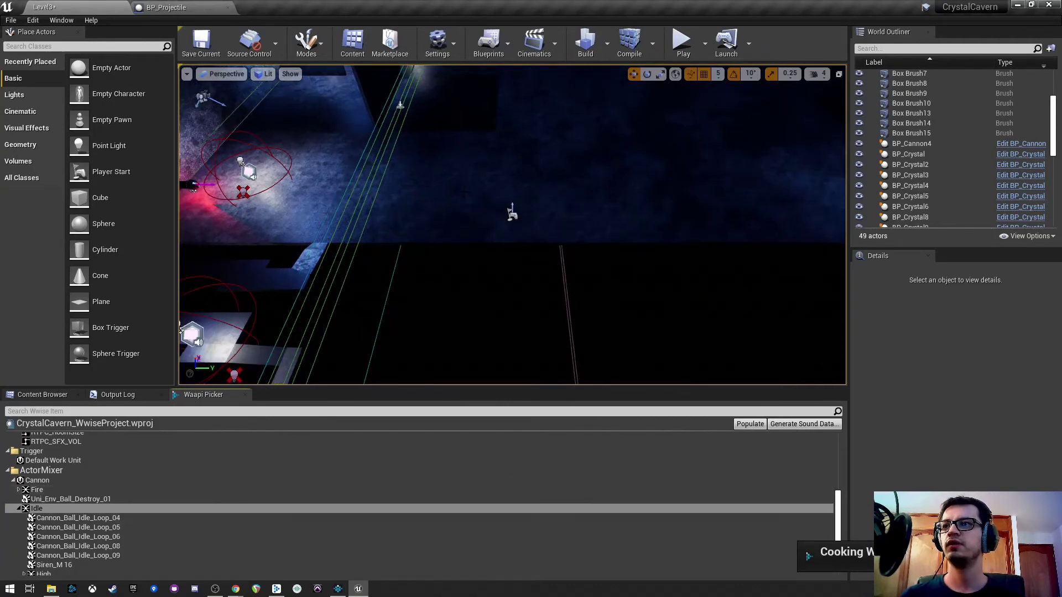
left_click(681, 41)
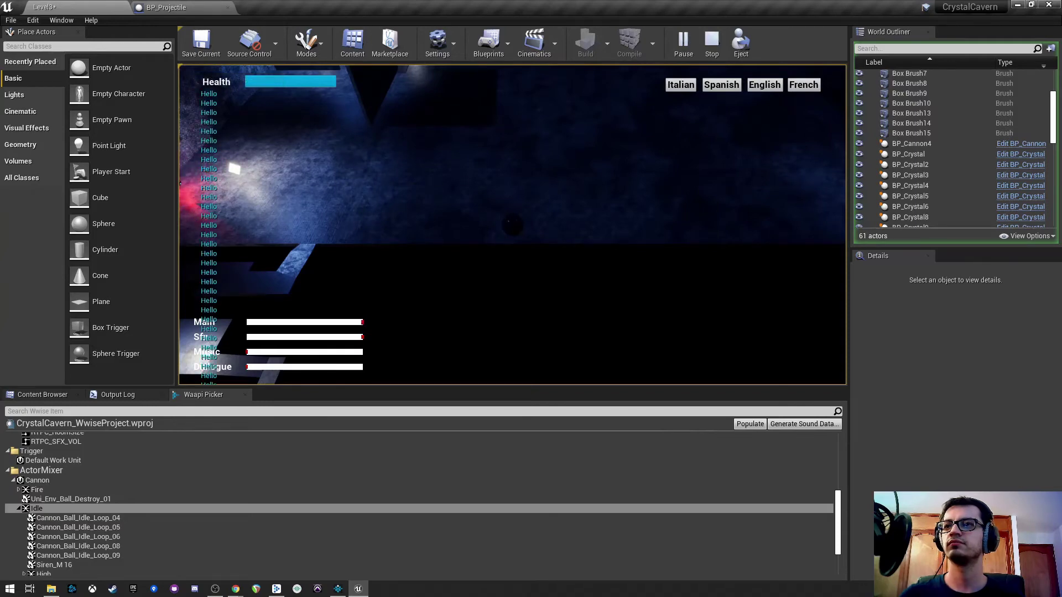
key("Escape")
- Cut the Set RTPCValue-to-Branch link in BP_Projectile, then compile and save
left_click(166, 7)
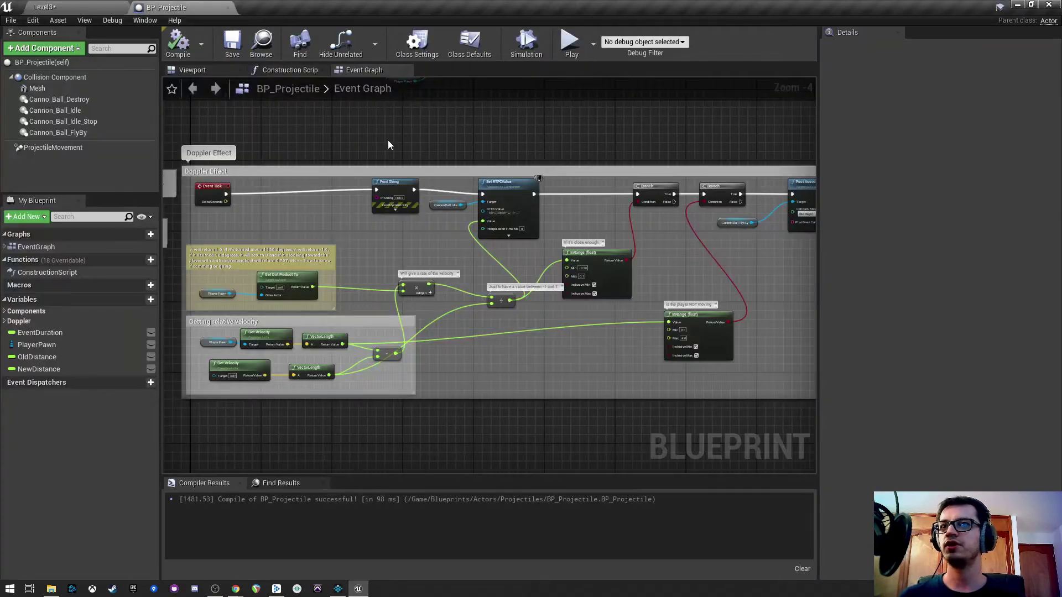
right_click_drag(388, 145, 237, 137)
left_click(485, 187, "alt")
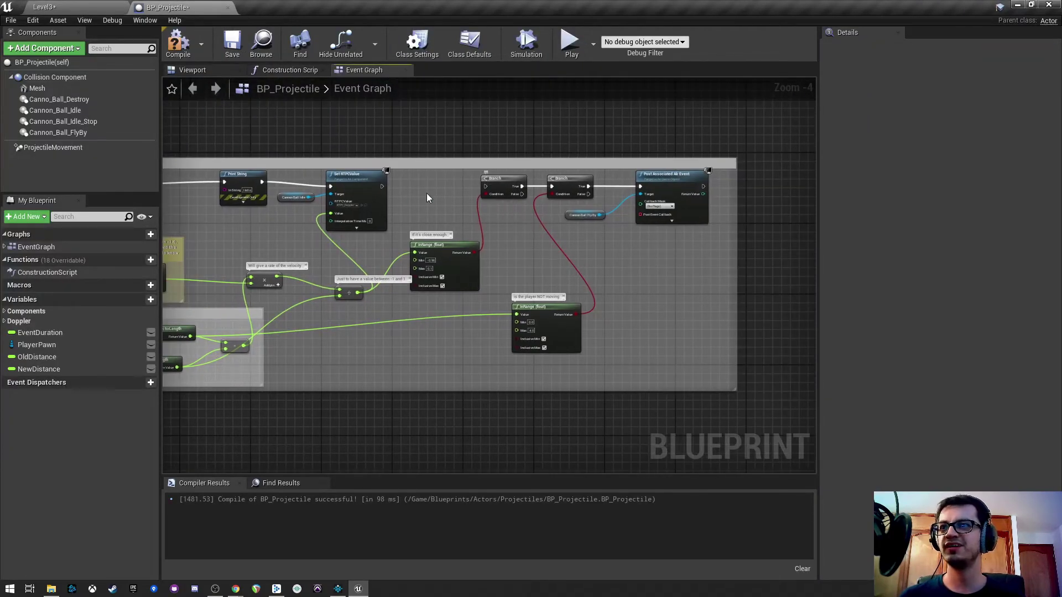
left_click(178, 43)
left_click(232, 43)
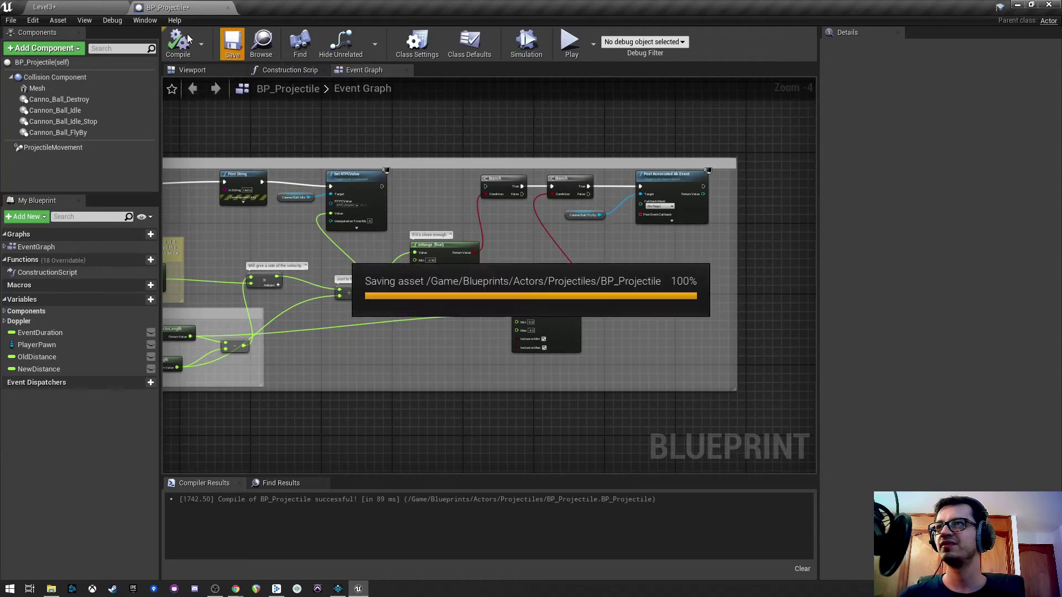
- Play-test Level3 with the flyby Branch detached, then stop
left_click(104, 8)
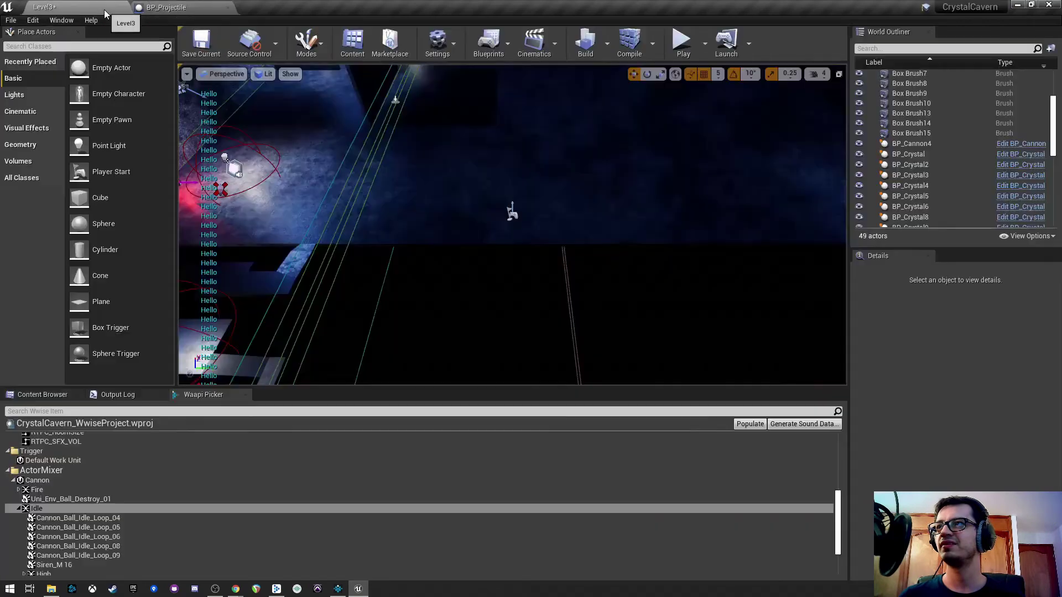
left_click(681, 41)
left_click(555, 178)
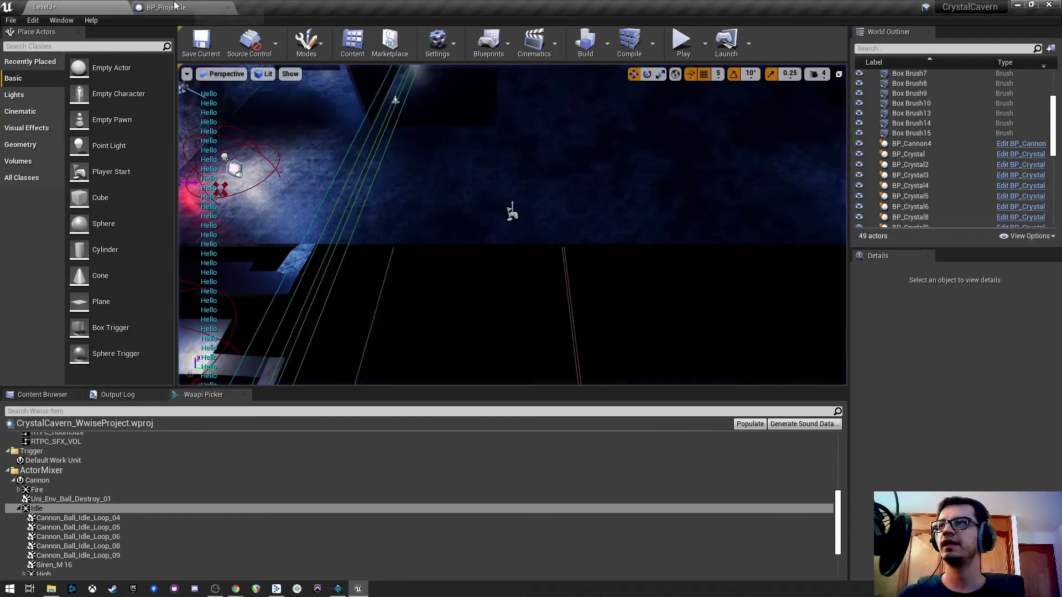
key("Escape")
- Rewire Event Tick through Print String into Set RTPCValue, then recompile and save BP_Projectile
right_click_drag(266, 188, 441, 177)
scroll(399, 181, "up", 4)
scroll(388, 176, "down", 2)
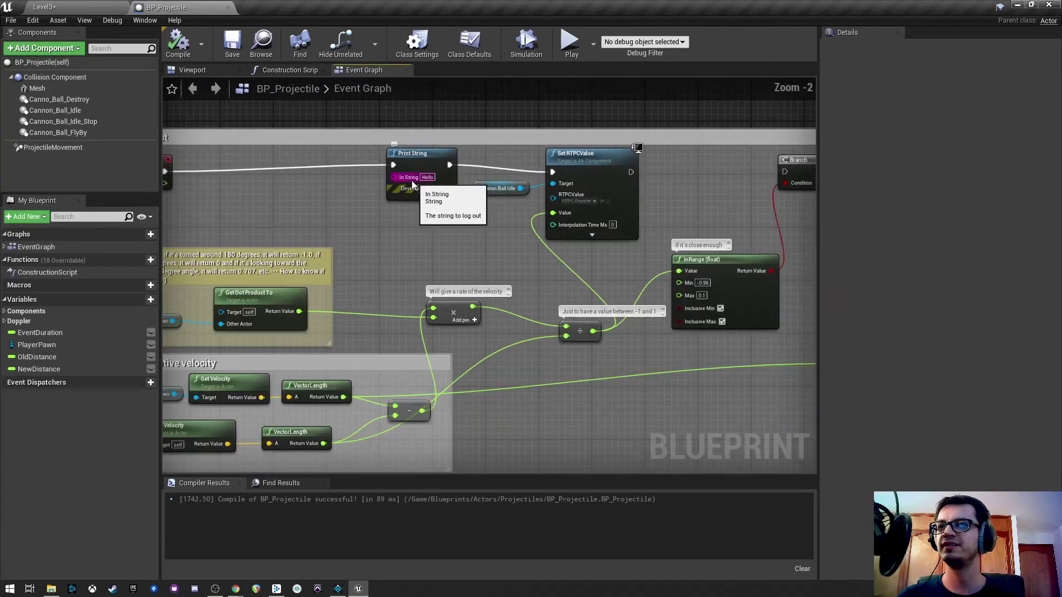
left_click(448, 164, "alt")
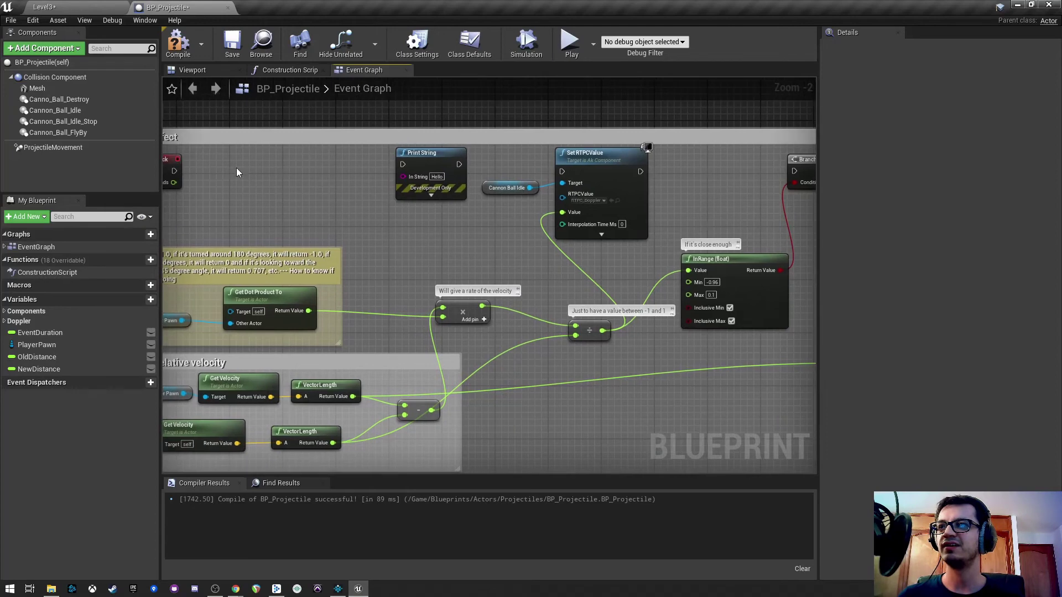
left_click_drag(237, 167, 404, 165)
left_click_drag(460, 164, 563, 171)
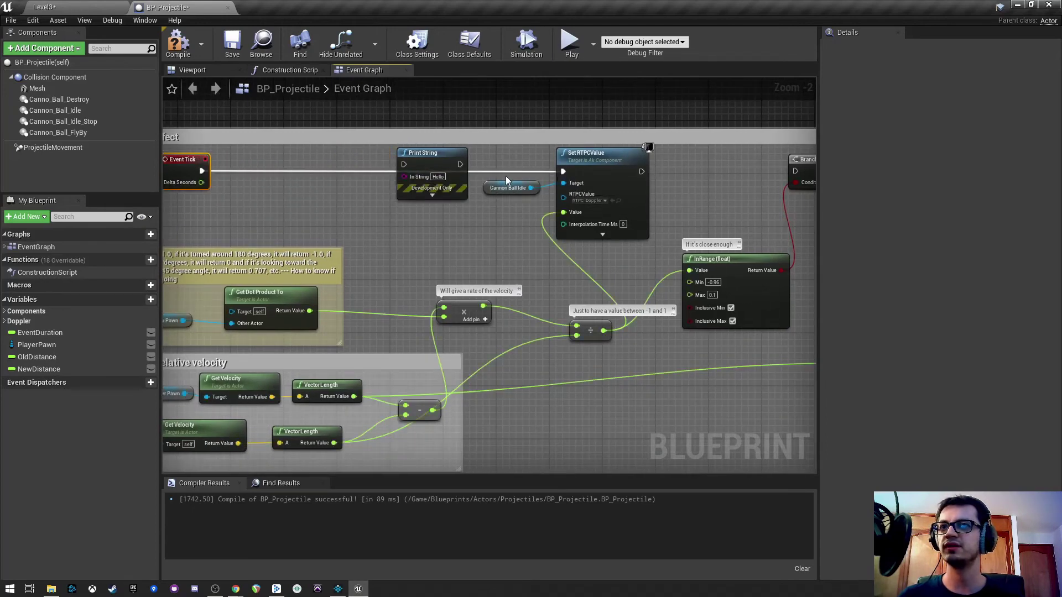
left_click(177, 43)
left_click(231, 42)
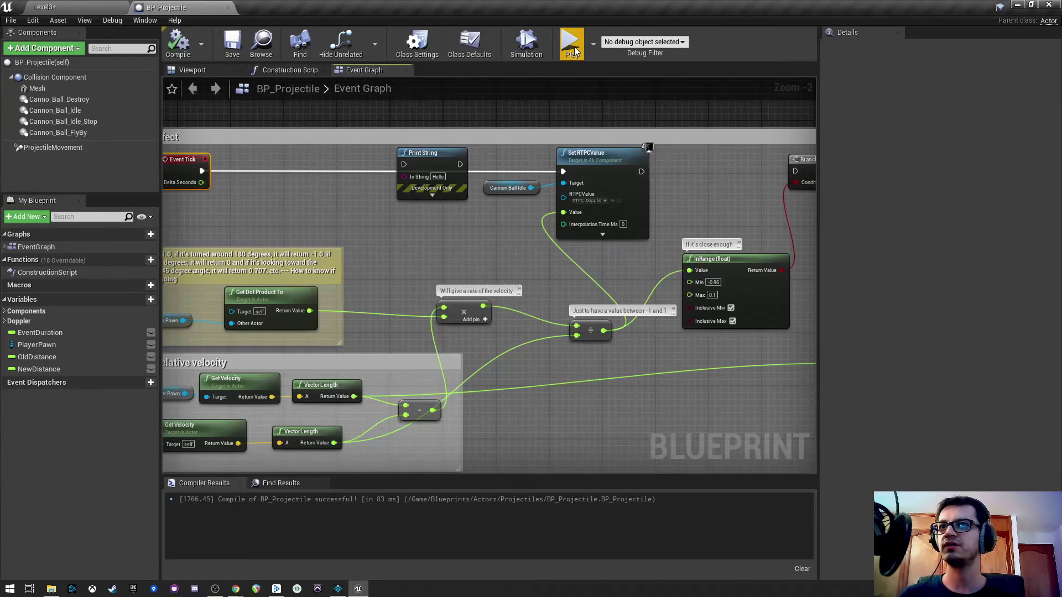
left_click(77, 6)
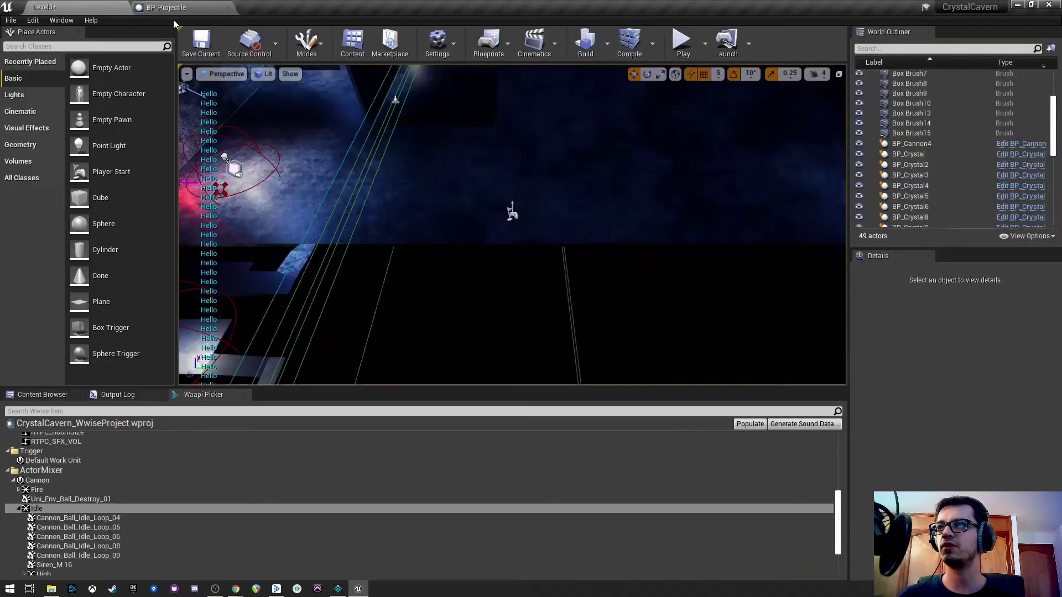
- Play Level3 and listen to the cannonball's Doppler sound before stopping
left_click(682, 41)
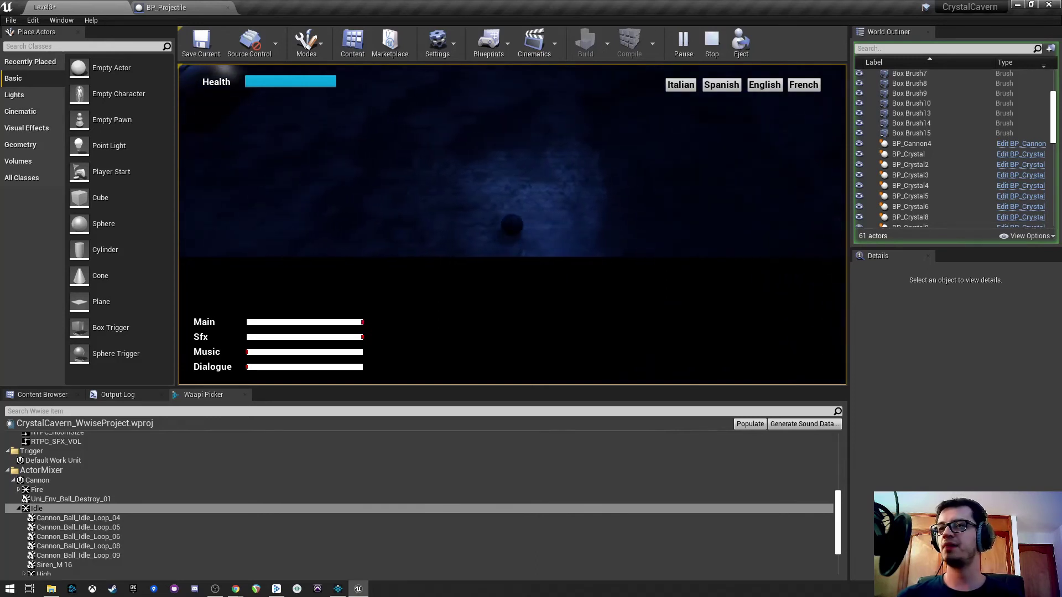
key("Escape")
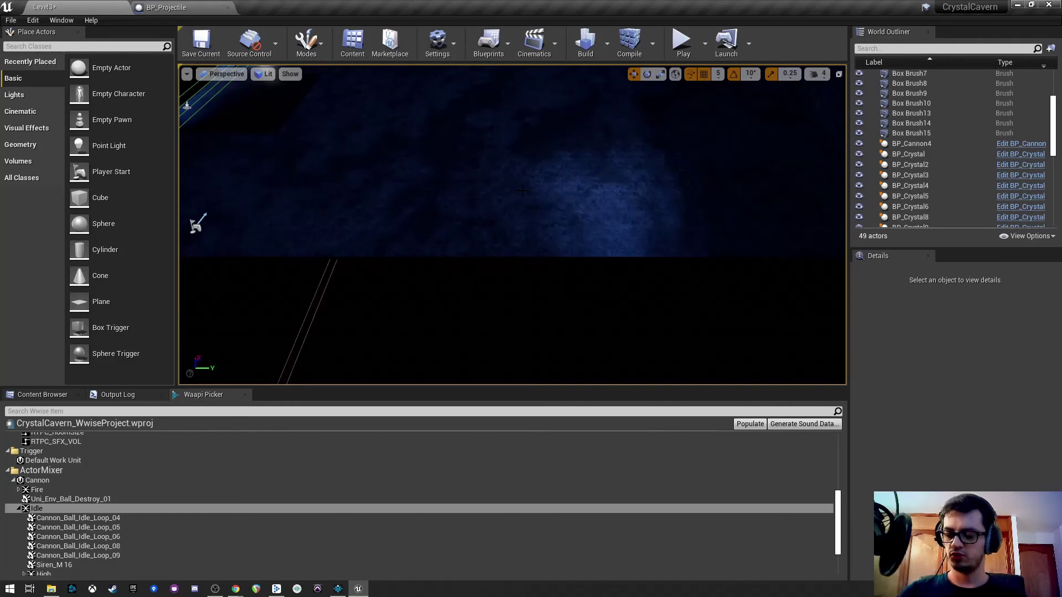
- Reconnect Set RTPCValue's exec output to the first Branch and save BP_Projectile
left_click(187, 7)
scroll(390, 224, "down", 2)
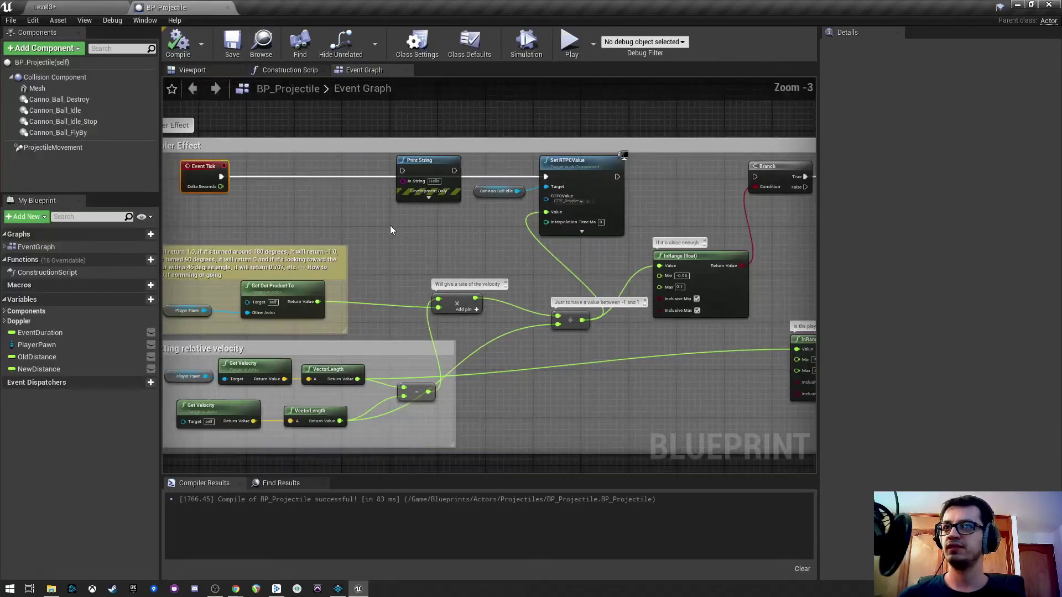
scroll(580, 228, "up", 2)
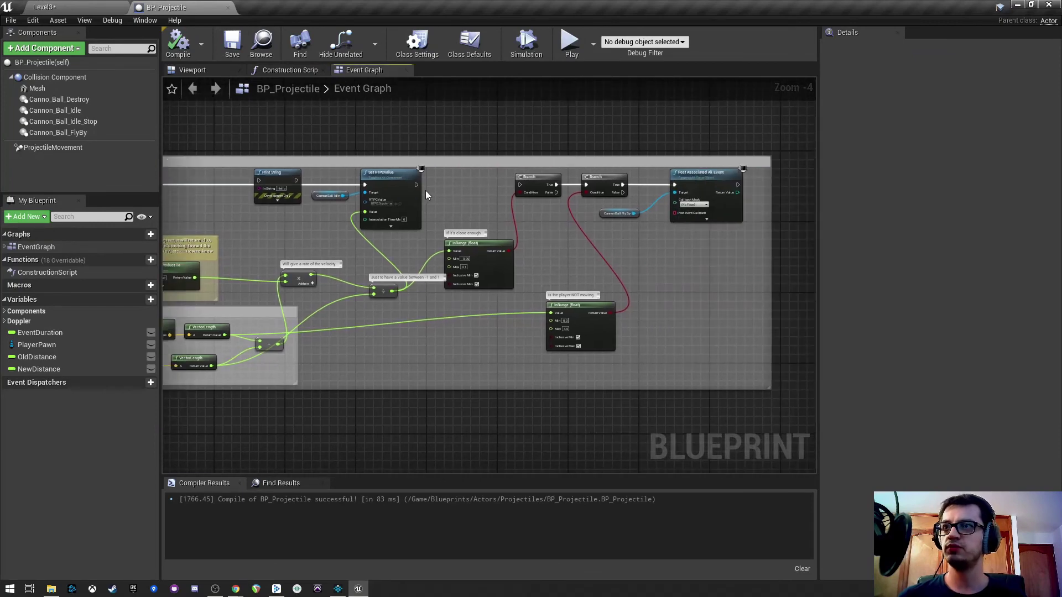
left_click_drag(411, 186, 564, 186)
scroll(527, 209, "down", 3)
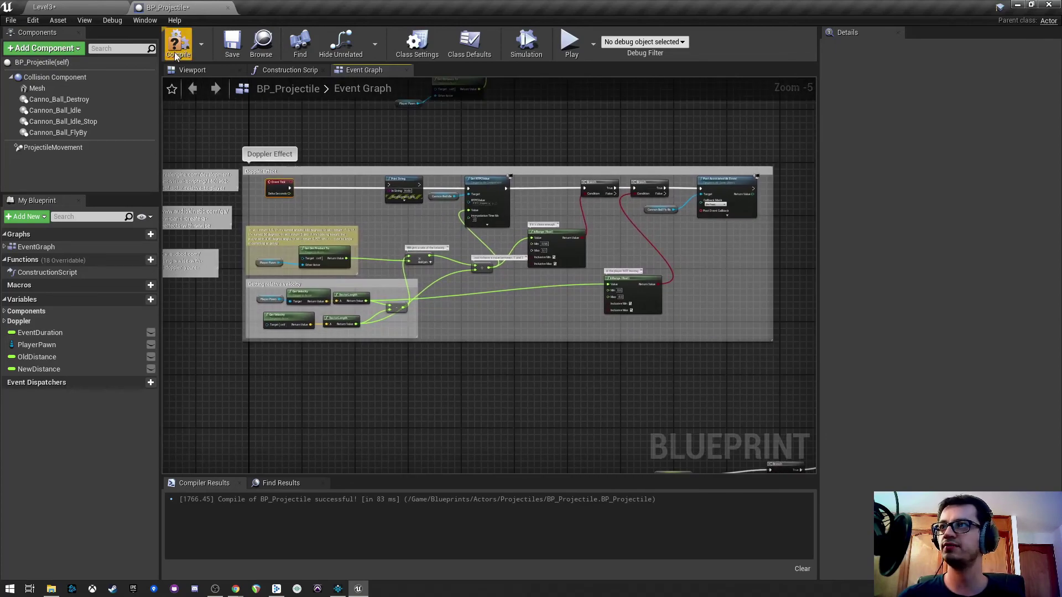
left_click(233, 44)
left_click(344, 590)
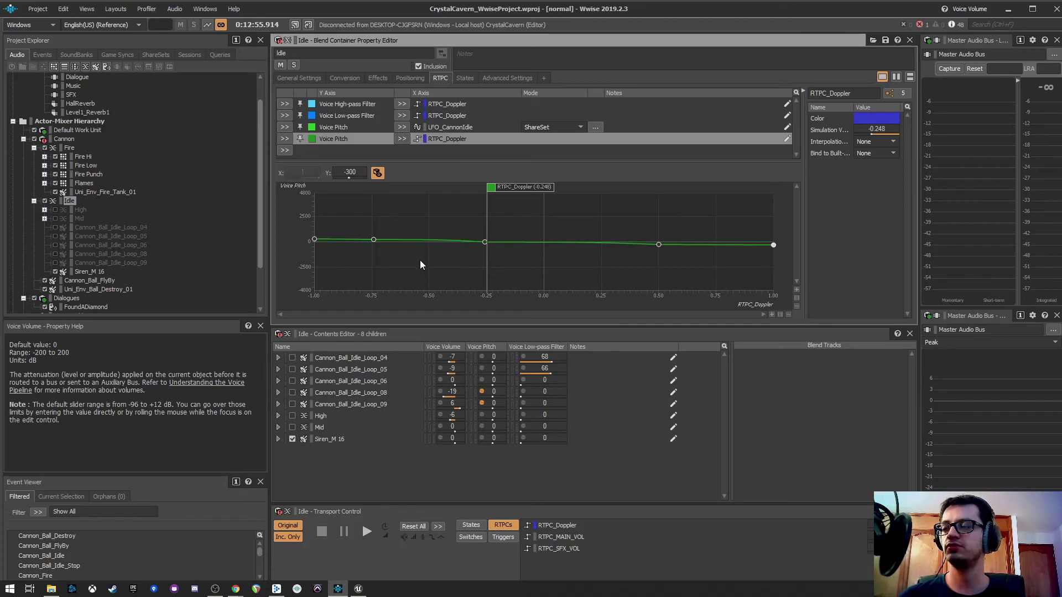
- Swap Siren_M 16 out for Cannon_Ball_Idle_Loop_05, 08 and 09 in Idle, and save
left_click(56, 272)
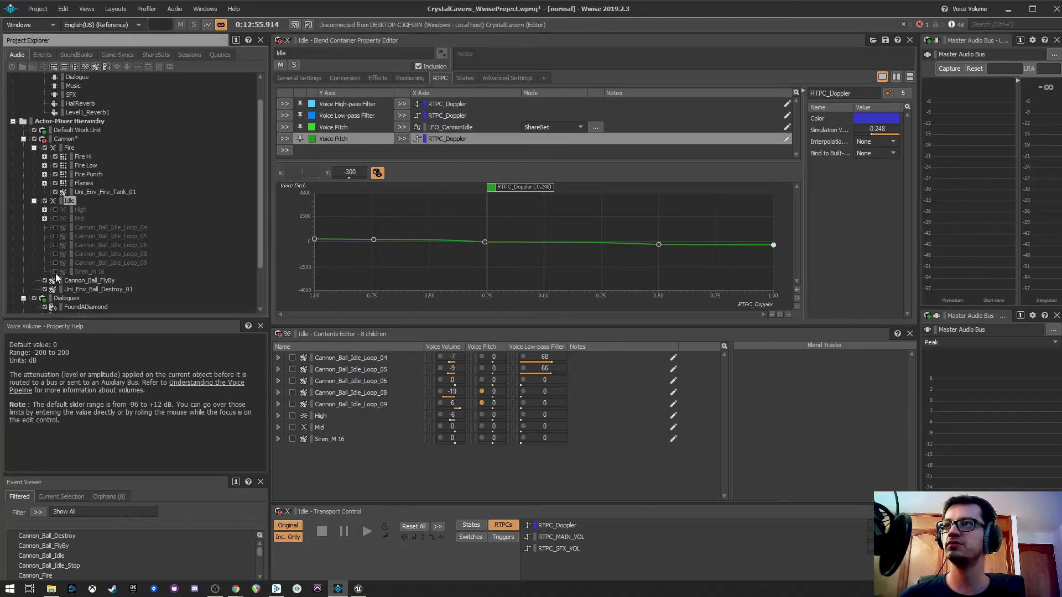
left_click(55, 263)
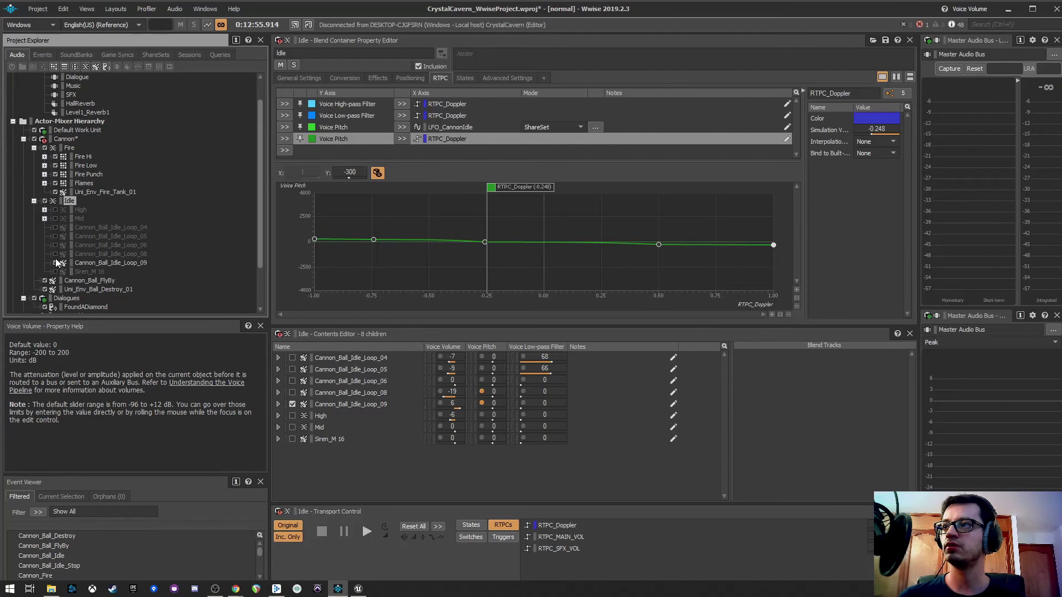
left_click(55, 254)
left_click(55, 236)
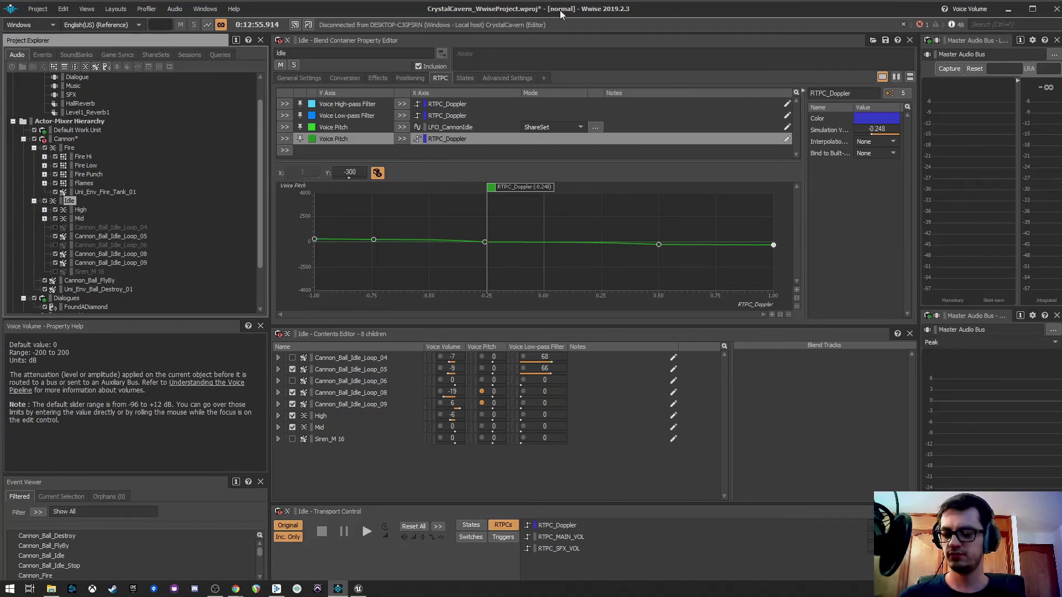
key("ctrl+s")
left_click(358, 588)
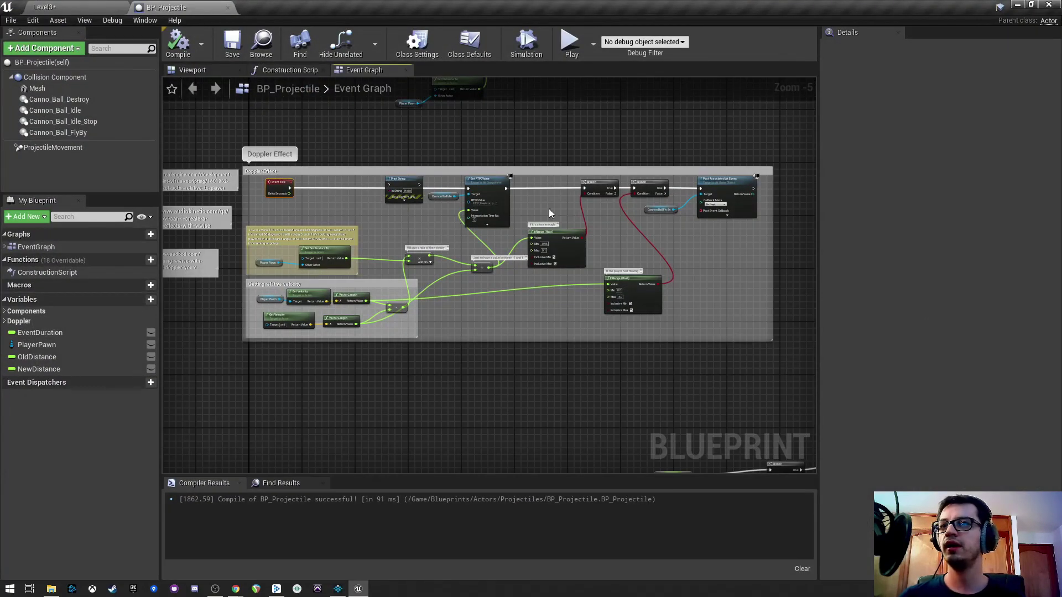
- Review the Event Graph's Branch, flyby event, Set RTPCValue, velocity and Event Tick nodes
scroll(550, 213, "up", 2)
right_click_drag(552, 204, 331, 202)
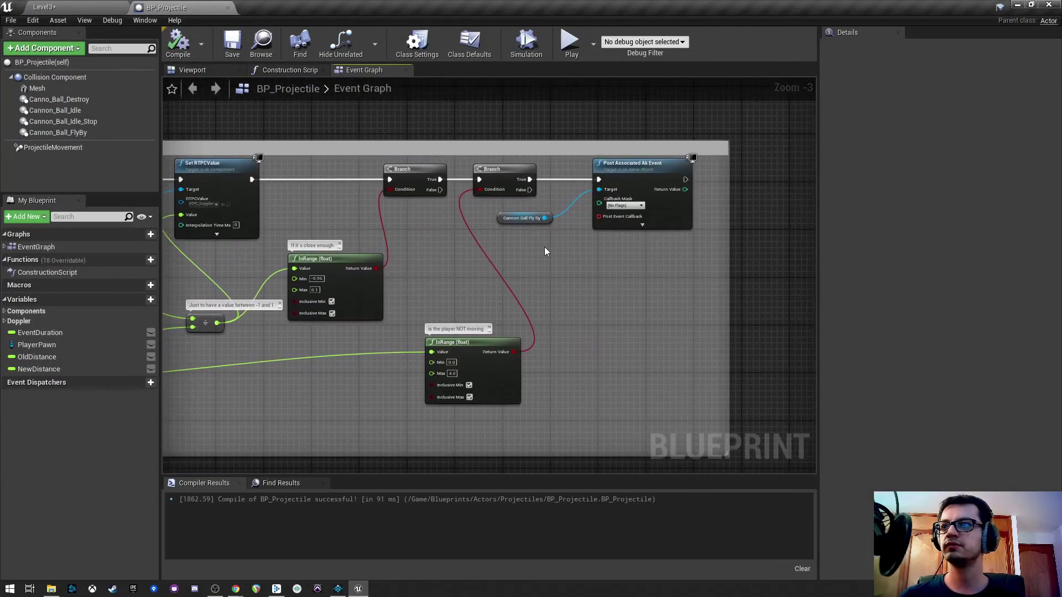
right_click_drag(412, 220, 444, 207)
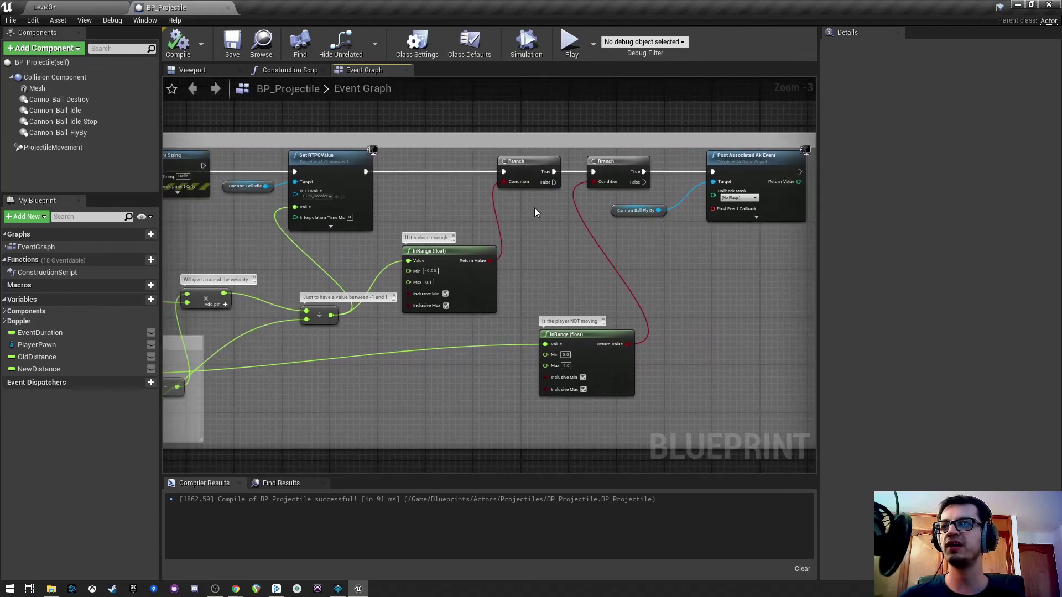
scroll(479, 205, "down", 2)
scroll(298, 238, "up", 1)
right_click_drag(299, 238, 369, 236)
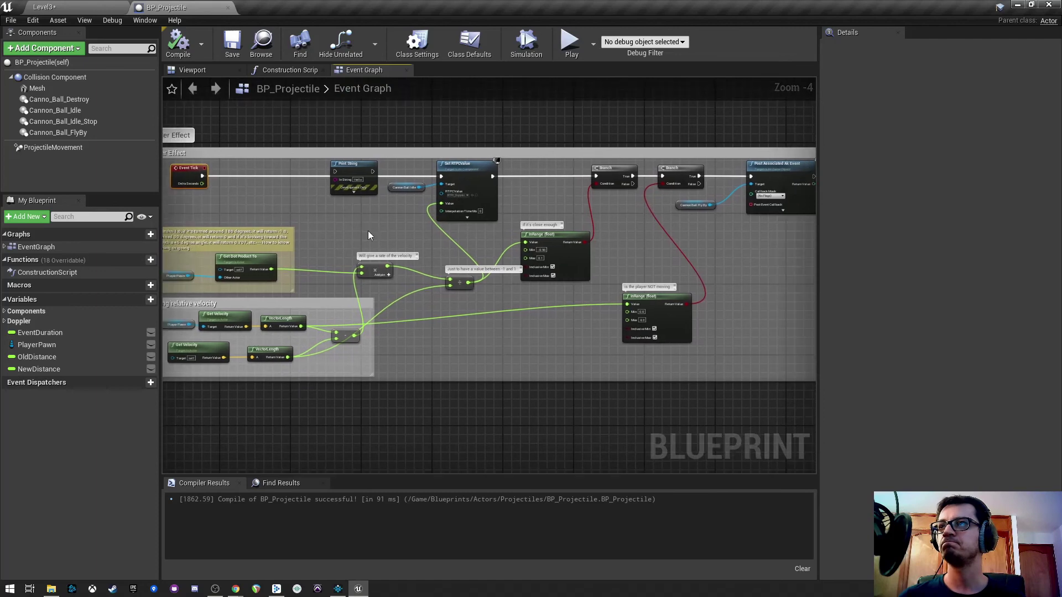
- Play-test Level3 in the editor, then stop the session
left_click(79, 11)
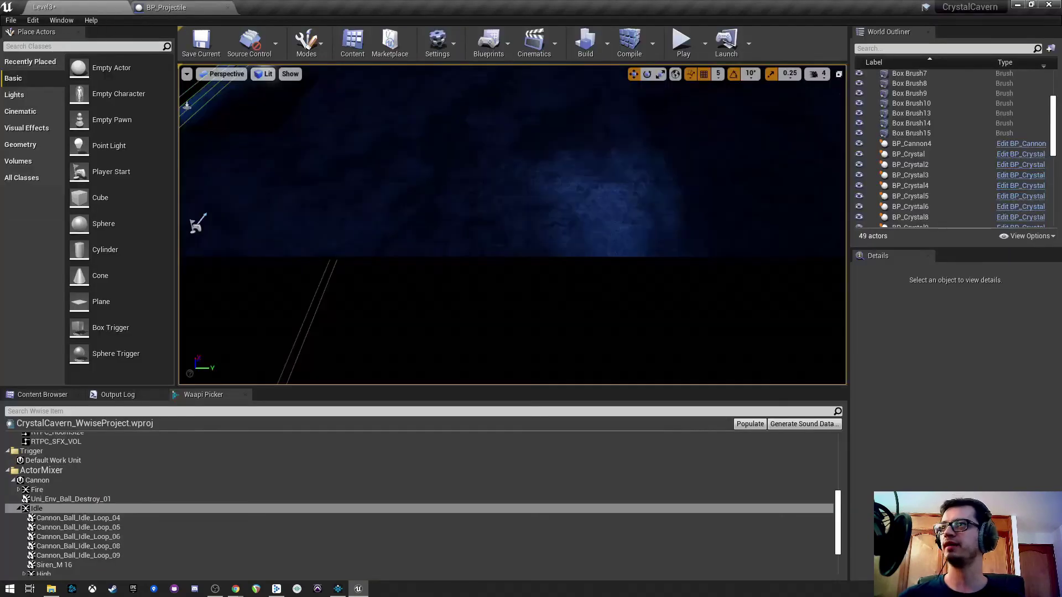
left_click(681, 42)
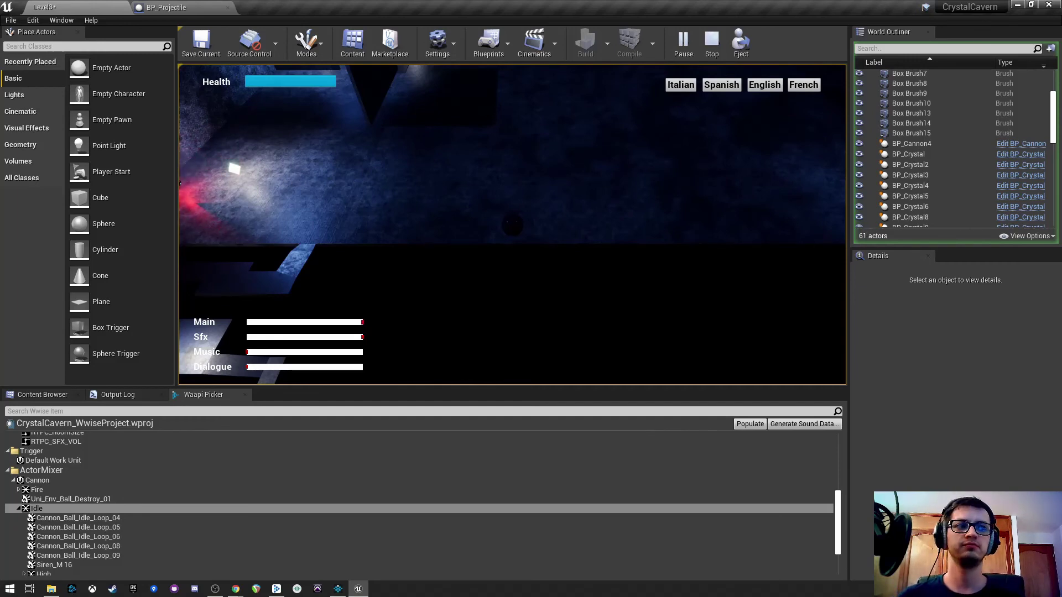
key("Escape")
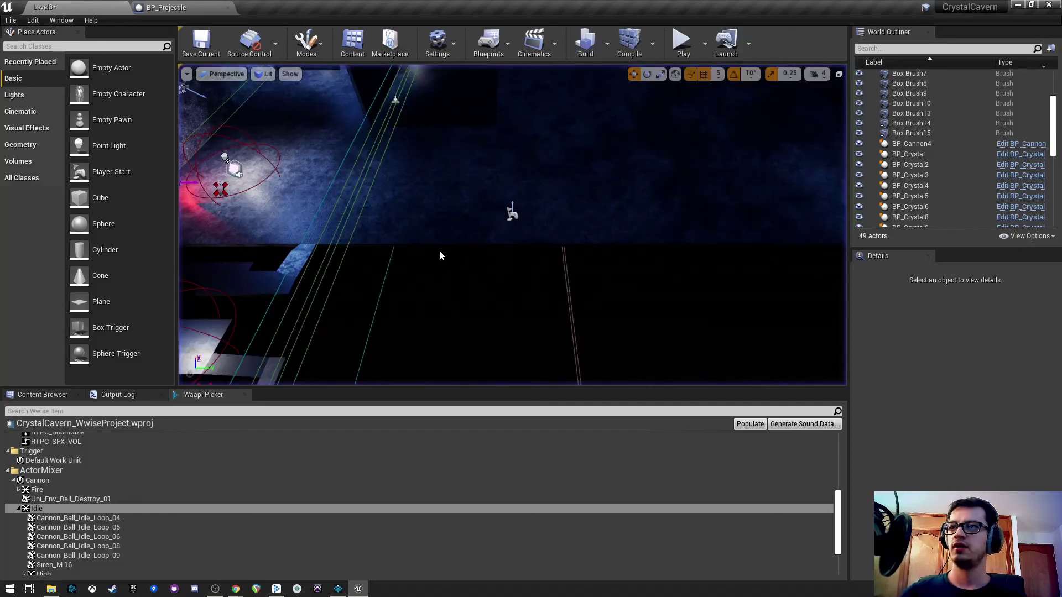
- In Wwise, set the Idle container's Voice Volume to 9 and save the project
left_click(339, 589)
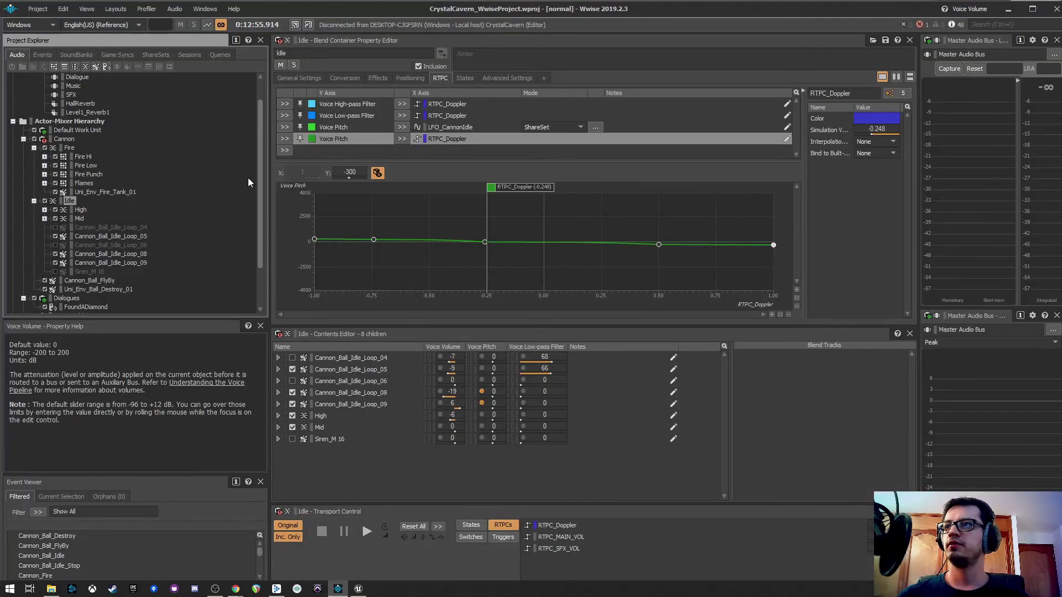
left_click(299, 78)
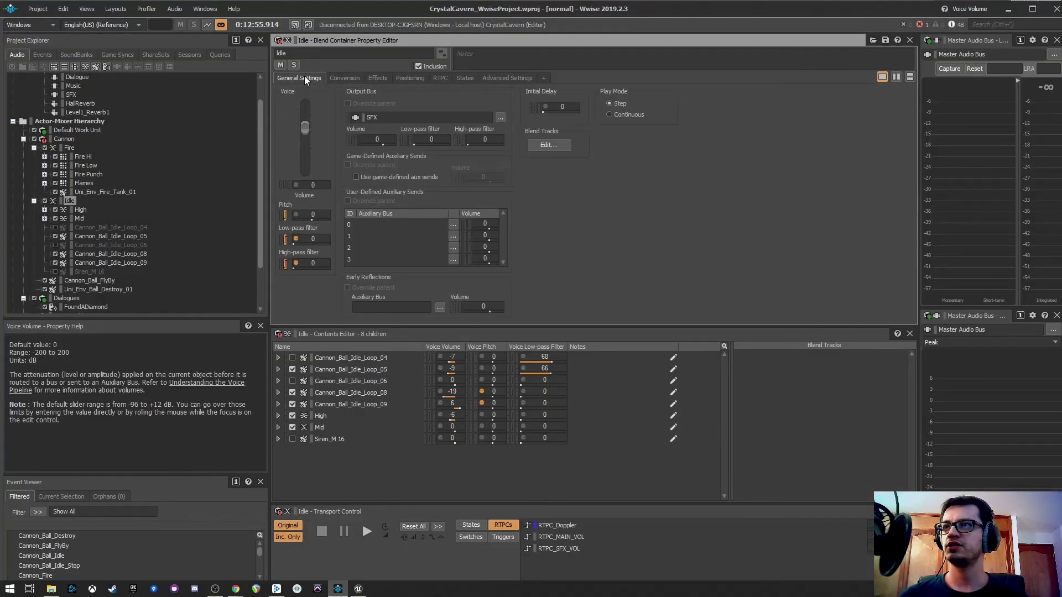
left_click(327, 187)
type("9")
key("Return")
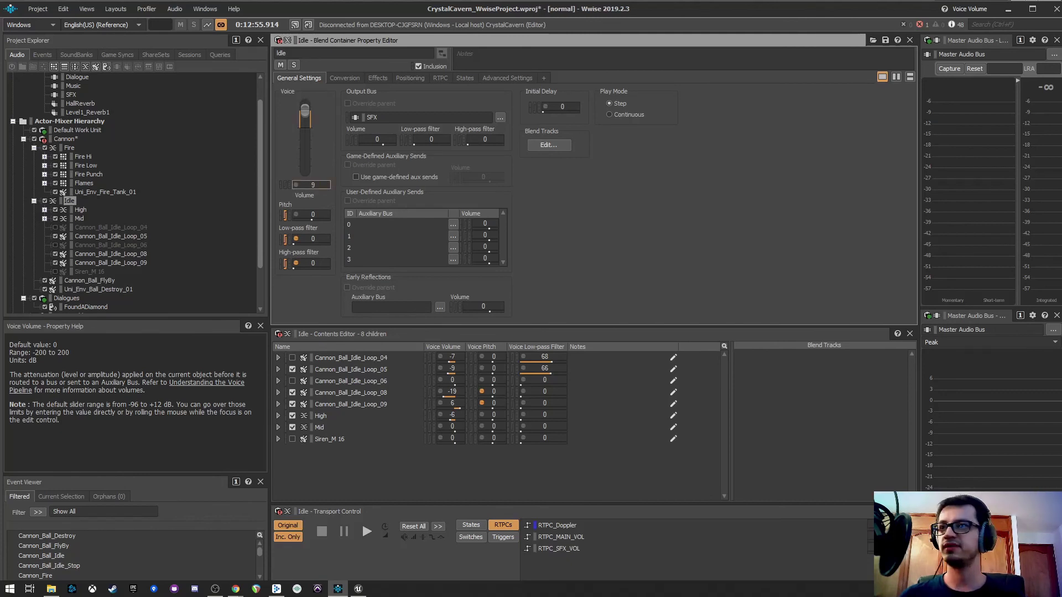
key("ctrl+s")
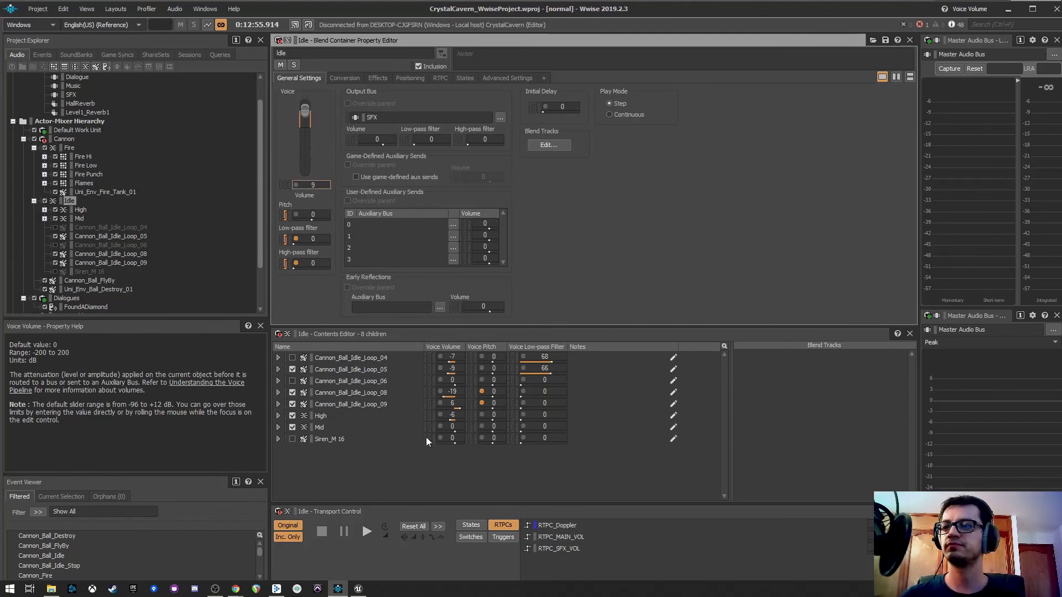
- Set Cannon_Ball_FlyBy's Voice Volume to 0, save, and return to Unreal
mouse_move(363, 591)
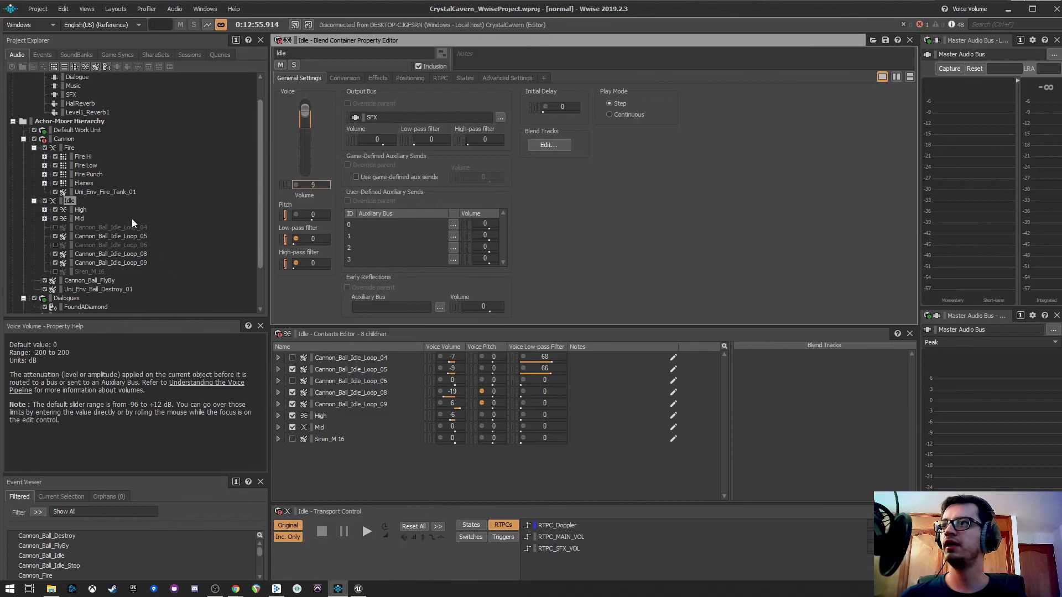
left_click(102, 279)
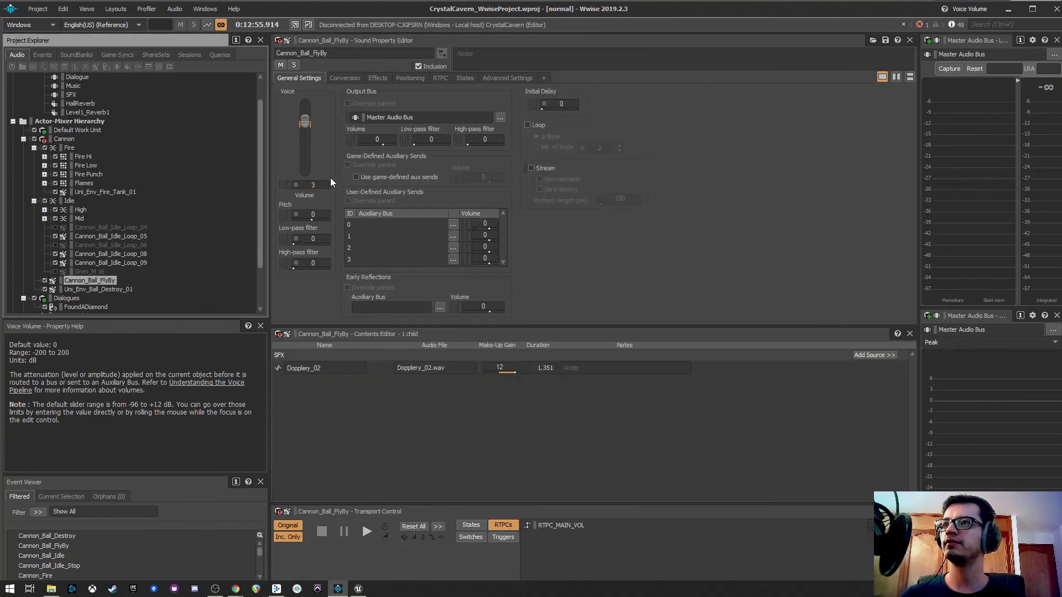
type("0")
key("Return")
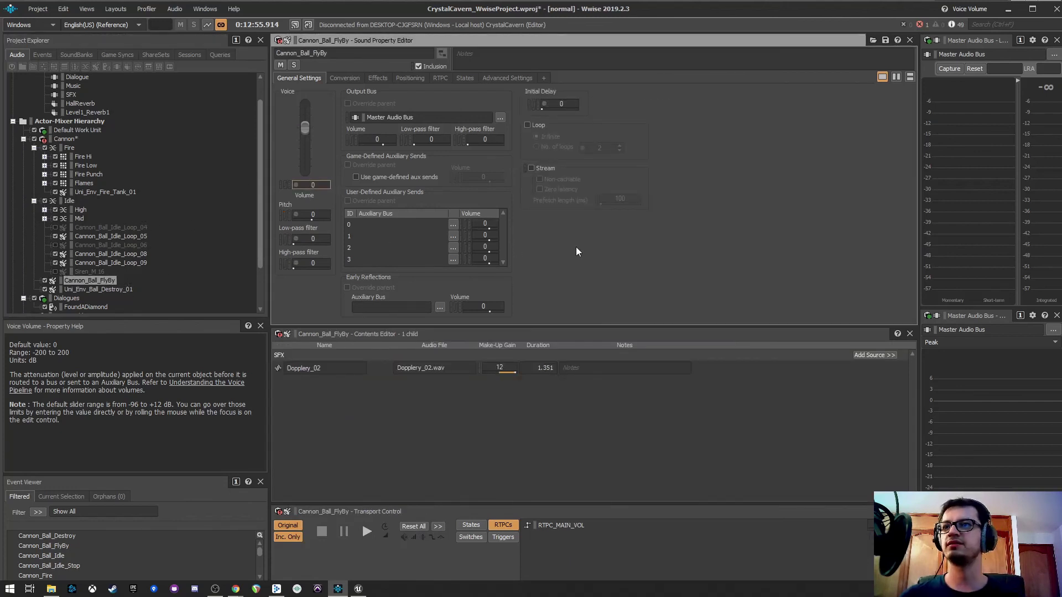
key("ctrl+s")
left_click(358, 588)
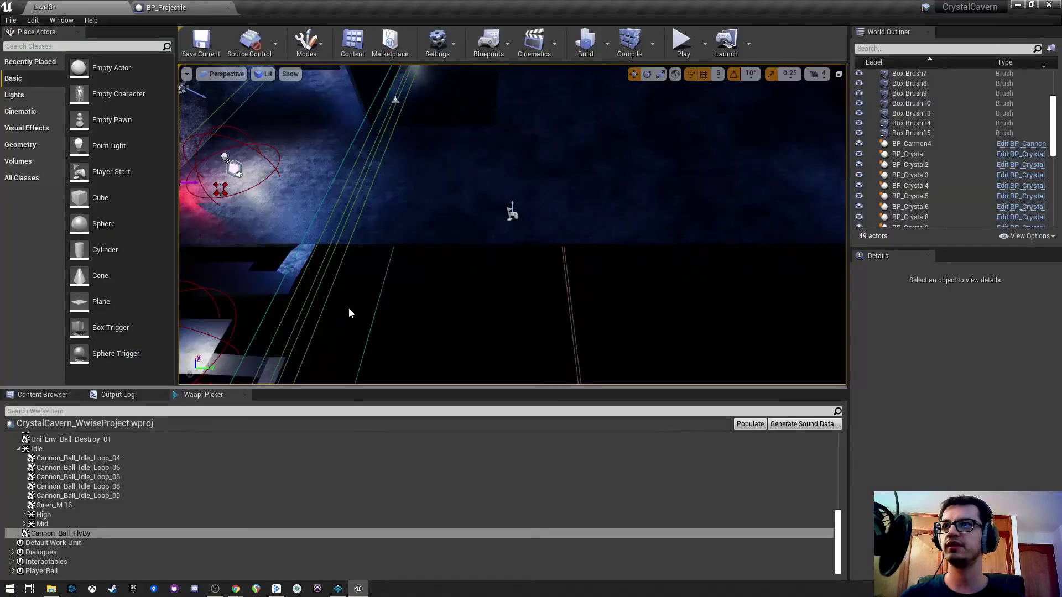
- Generate the updated Wwise sound data and run a quick Level3 play test
left_click(805, 424)
left_click(681, 381)
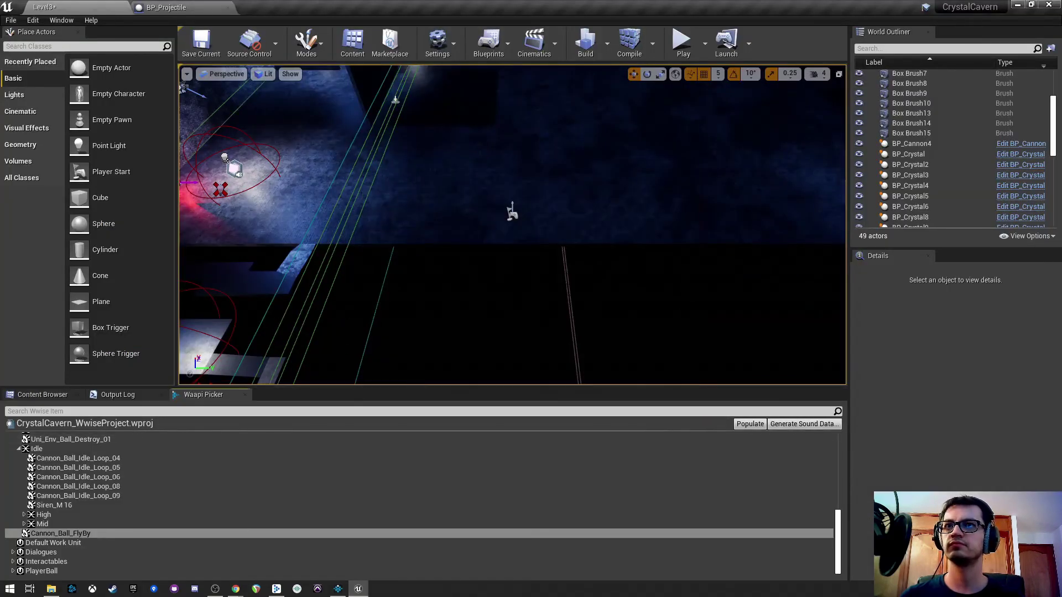
left_click(683, 42)
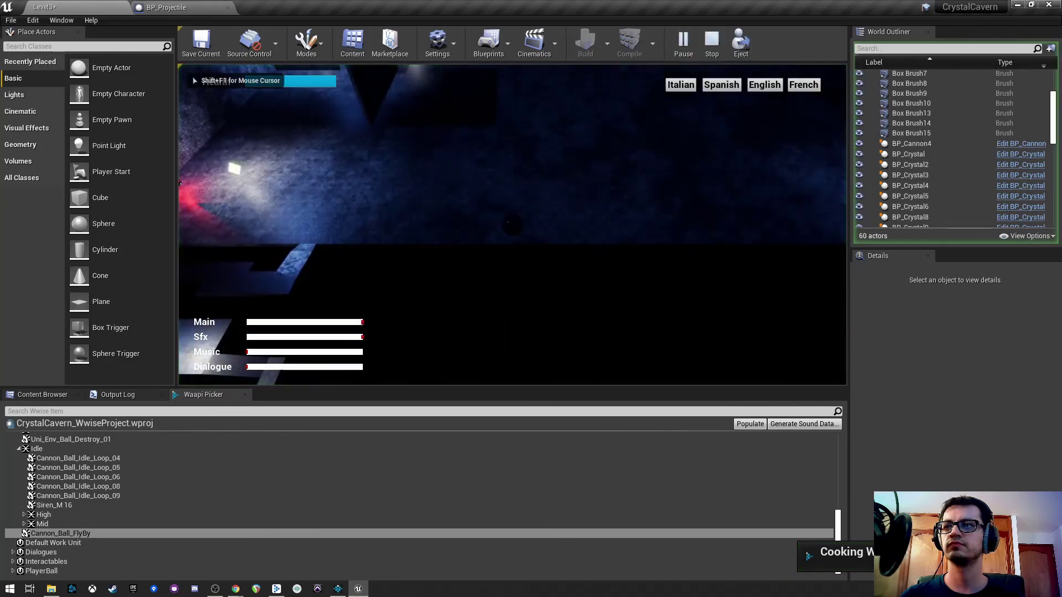
left_click(627, 138)
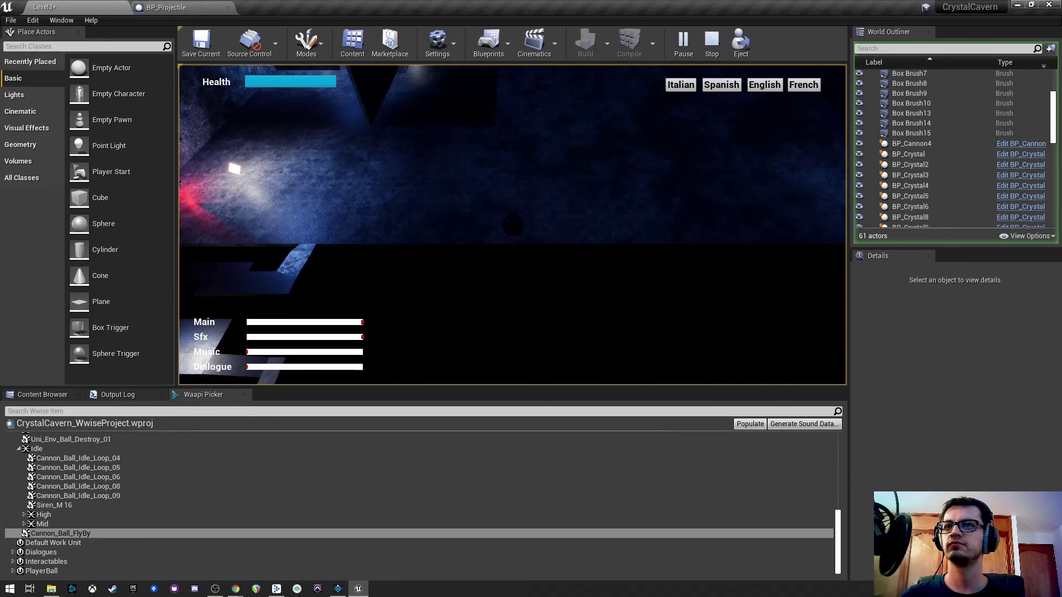
key("Escape")
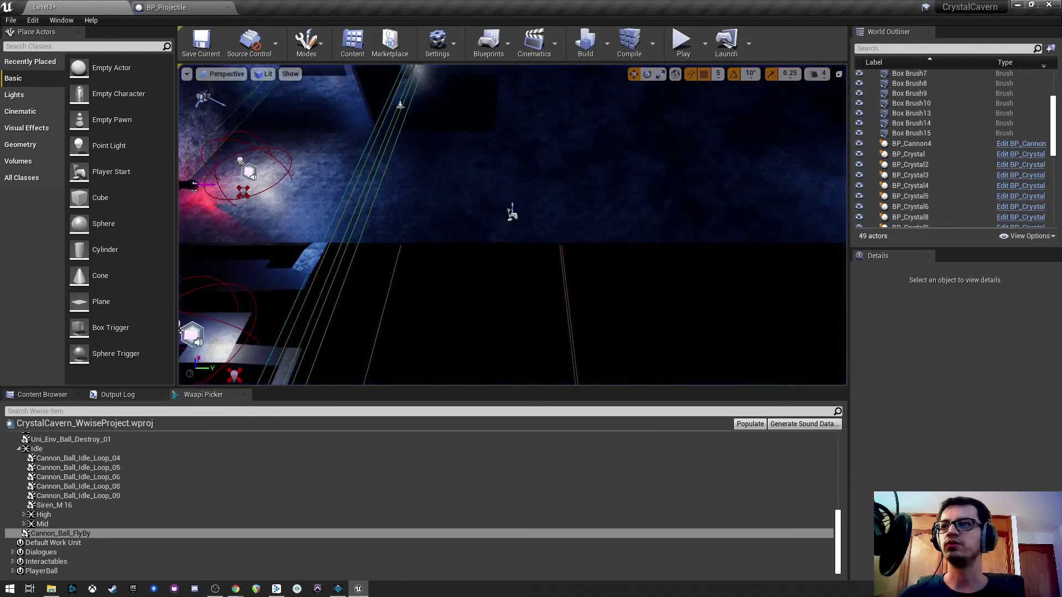
- Select the BP_Cannon4 cannon and run another brief Level3 play test
key("Left")
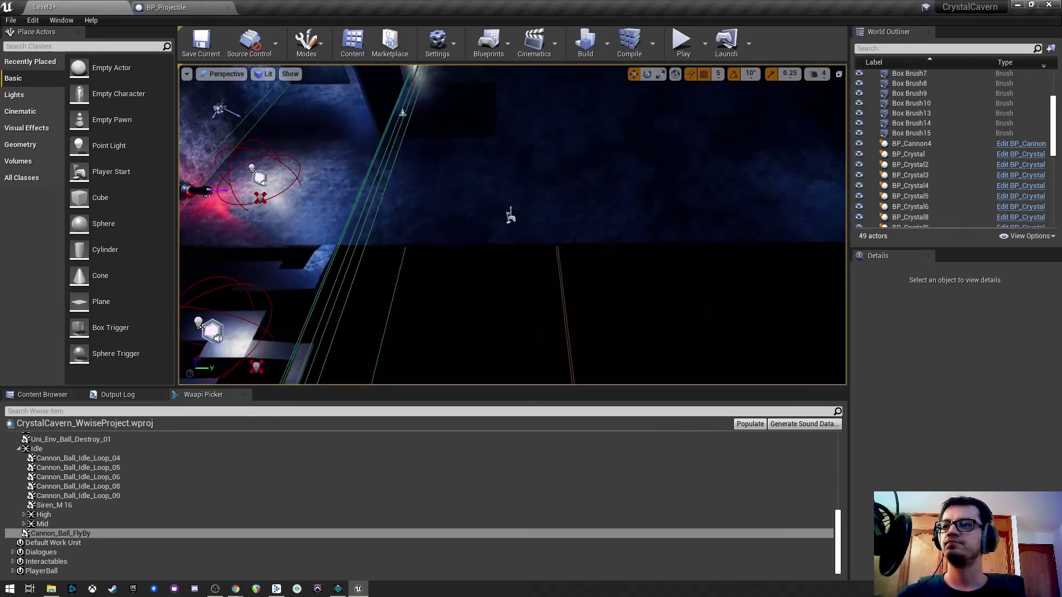
left_click(230, 203)
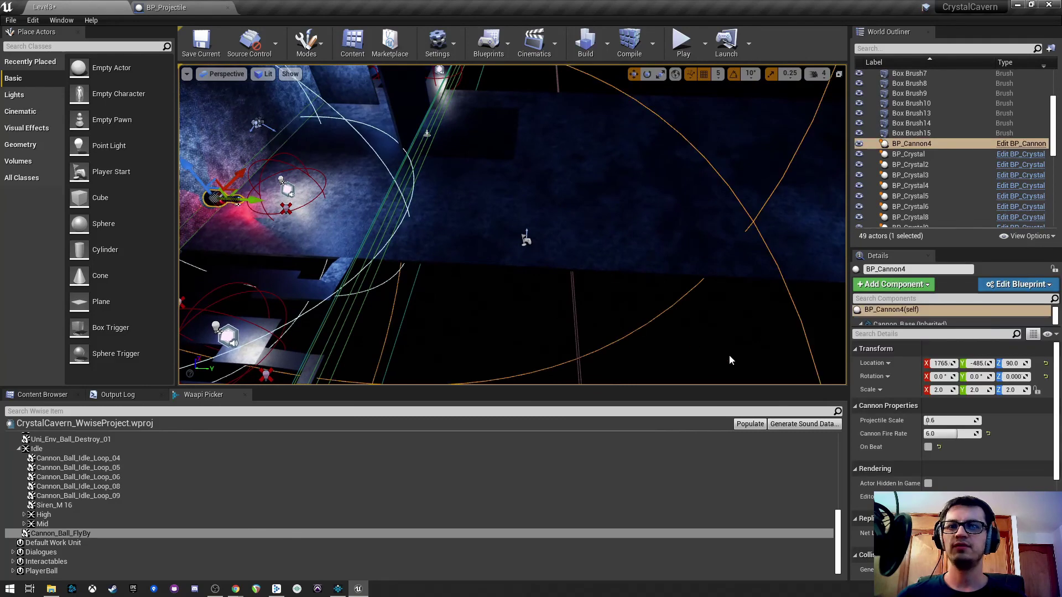
left_click(682, 41)
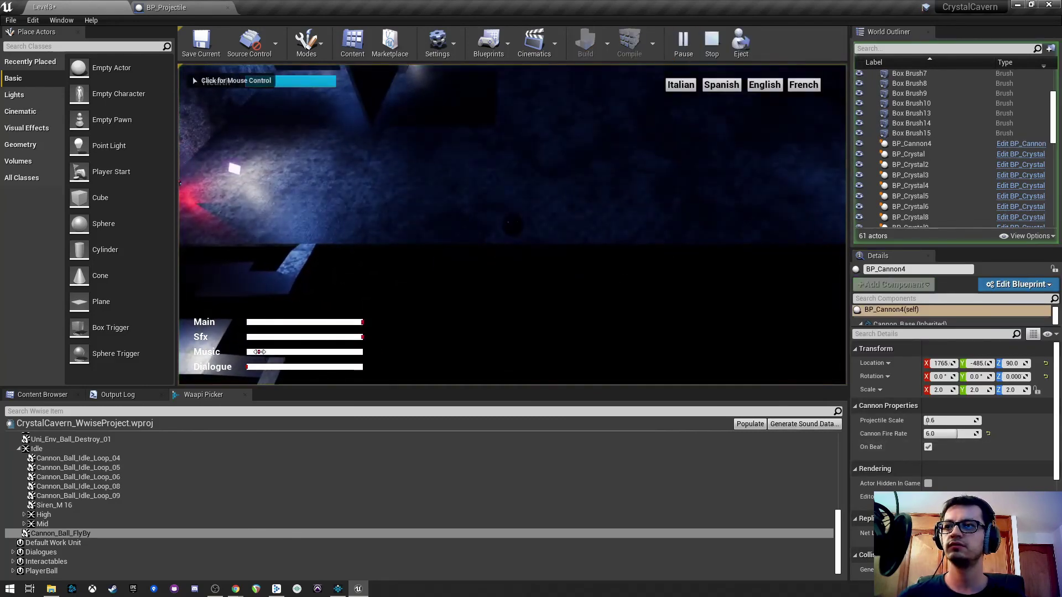
left_click(405, 210)
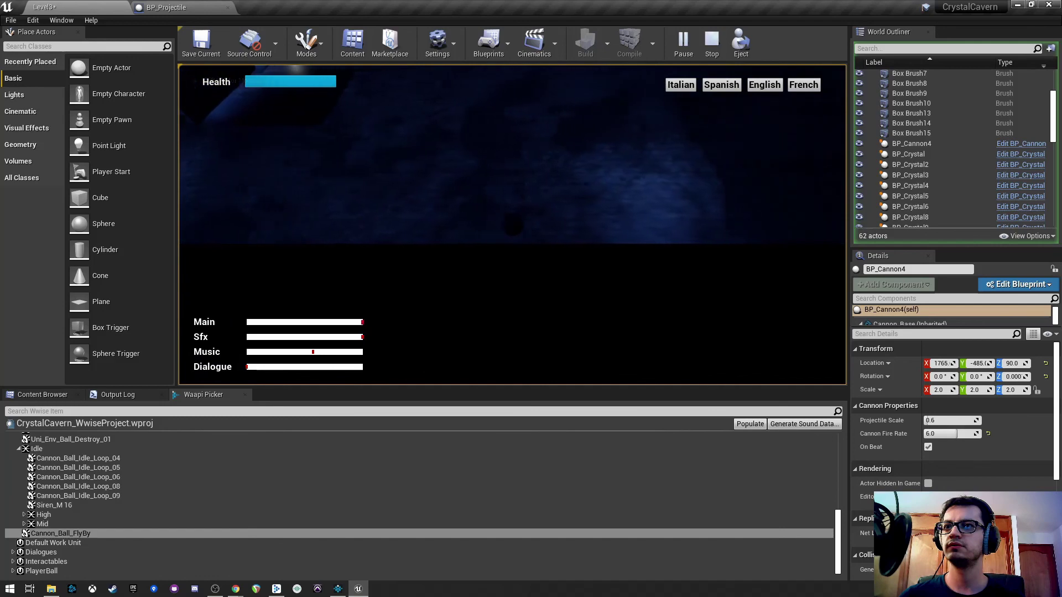
key("Escape")
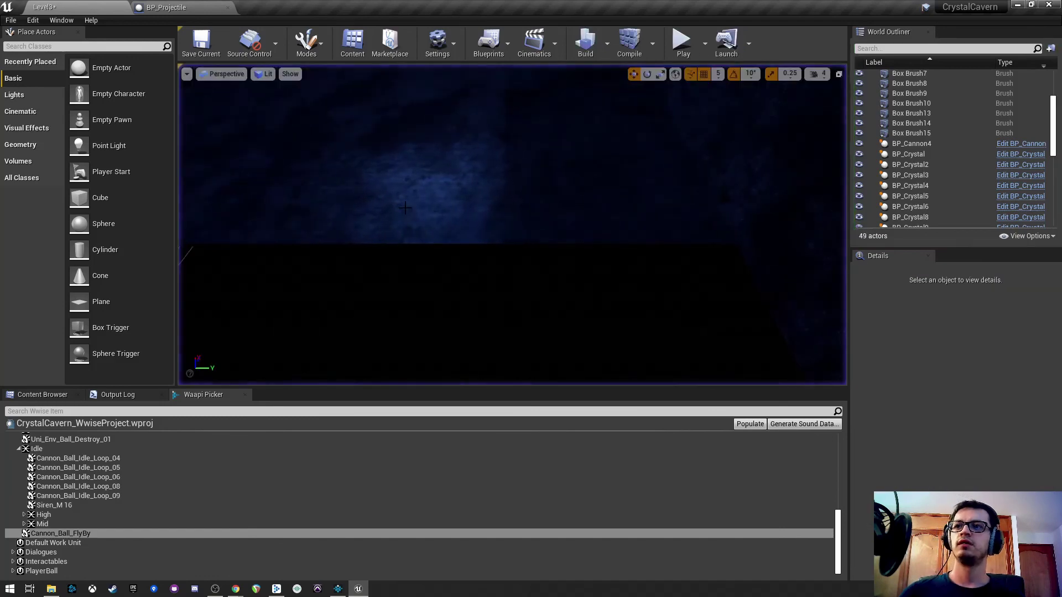
- Open BP_Projectile's Event Graph and pan across the Doppler Effect, RTPC and flyby Branch nodes
left_click(166, 7)
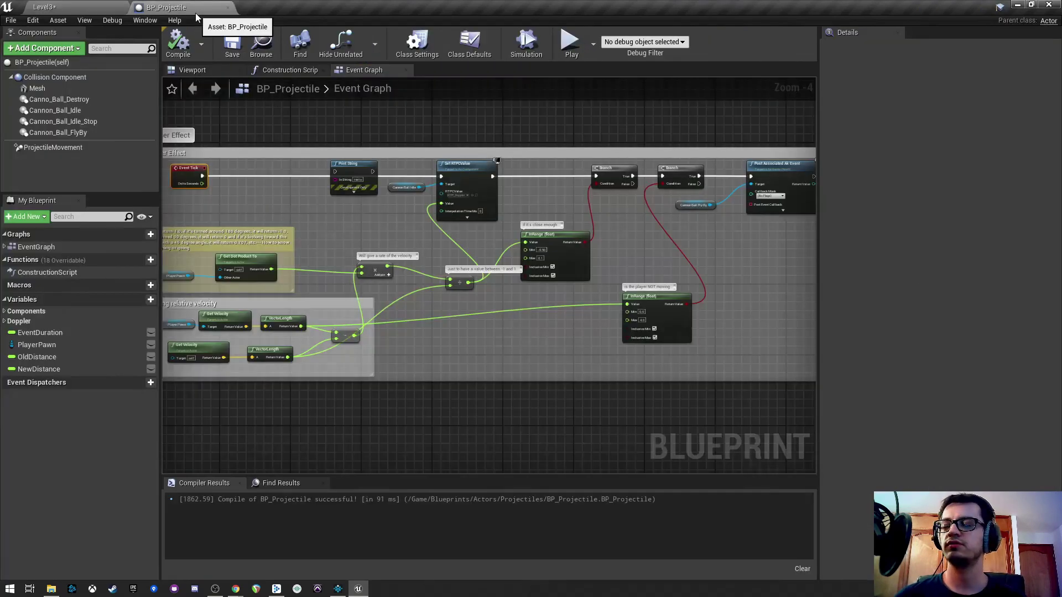
scroll(351, 247, "up", 2)
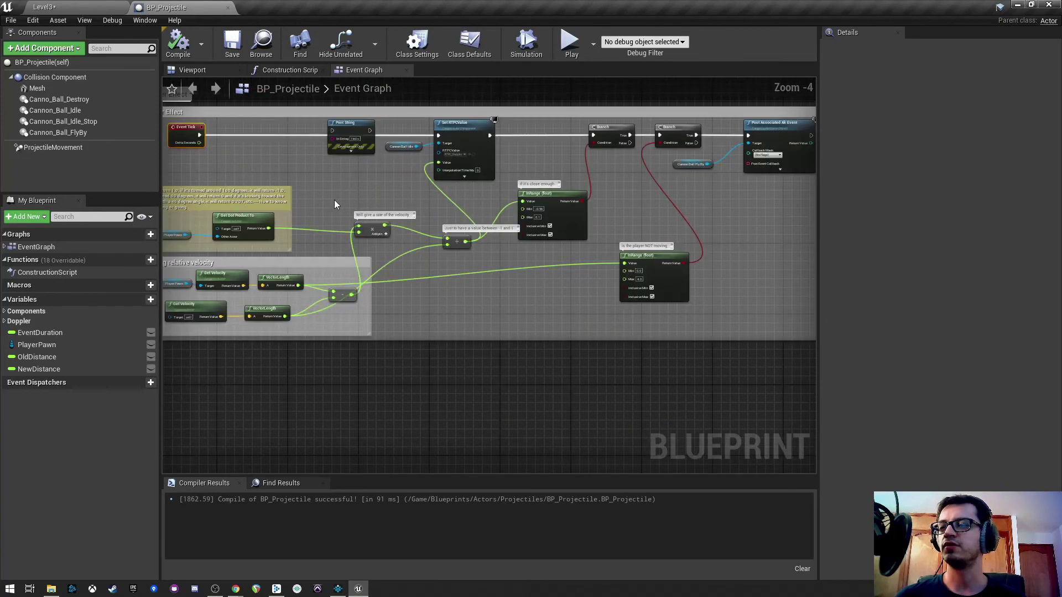
right_click_drag(334, 200, 402, 216)
scroll(382, 191, "down", 1)
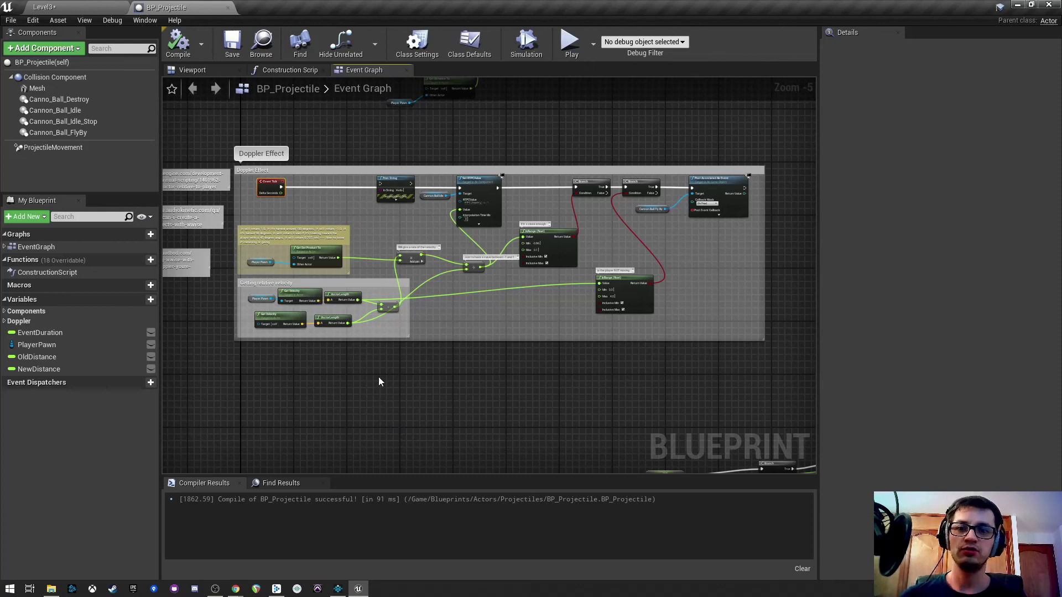
scroll(300, 201, "up", 3)
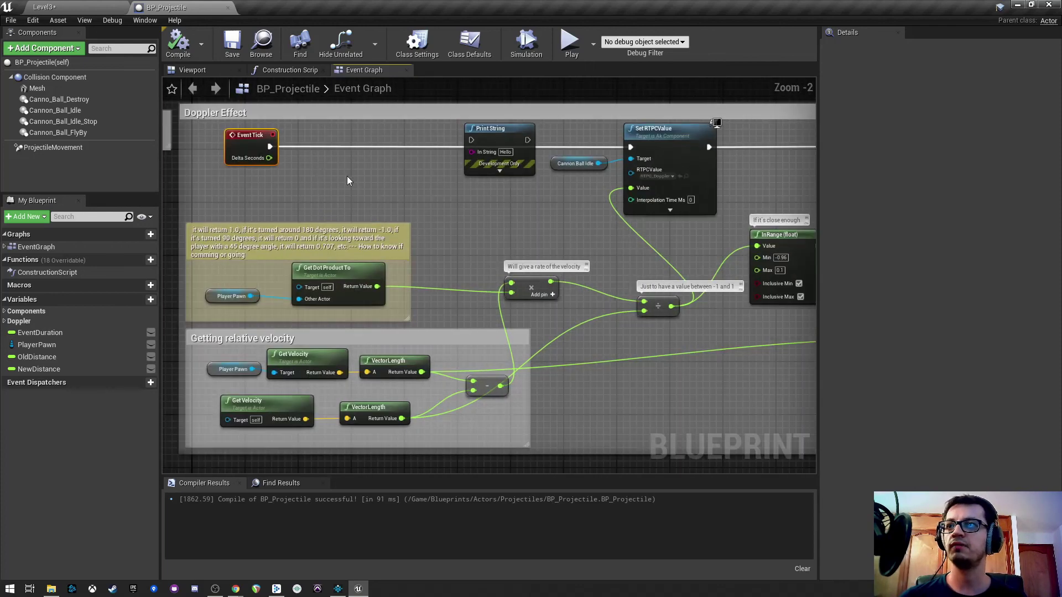
right_click_drag(605, 253, 457, 253)
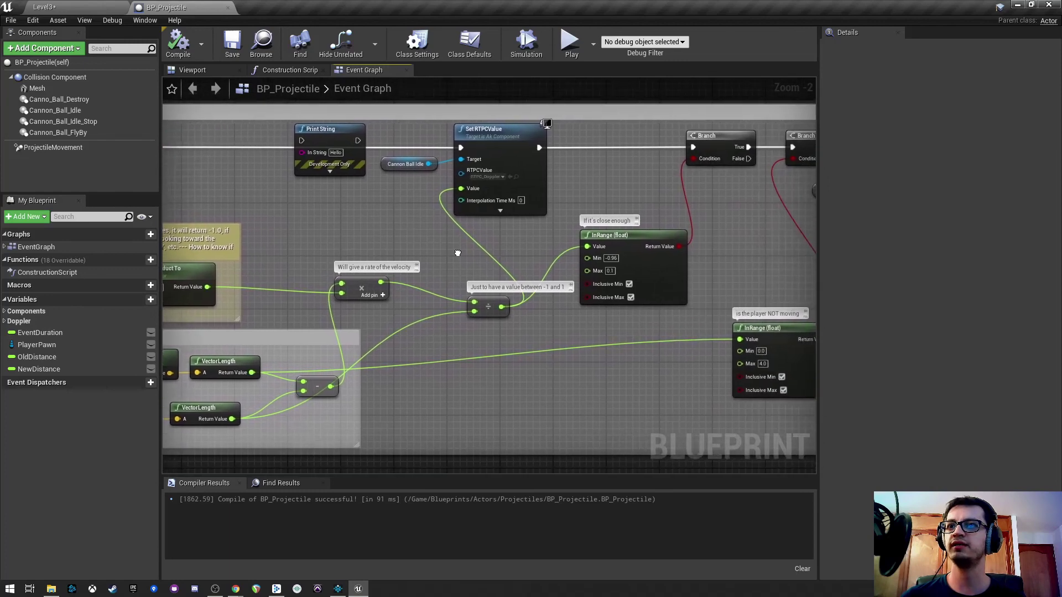
right_click_drag(590, 239, 629, 236)
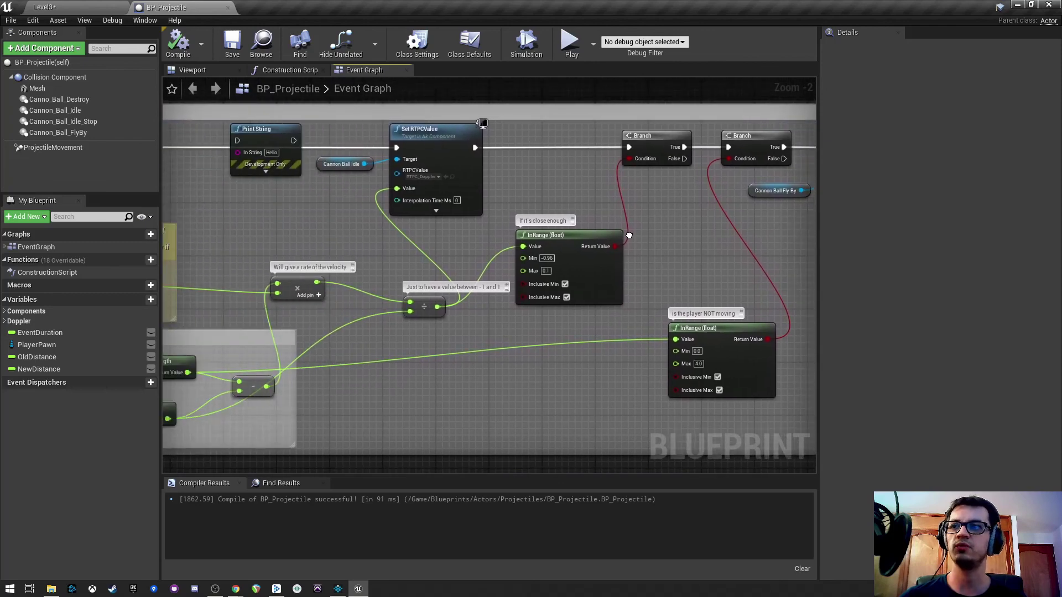
scroll(463, 237, "down", 2)
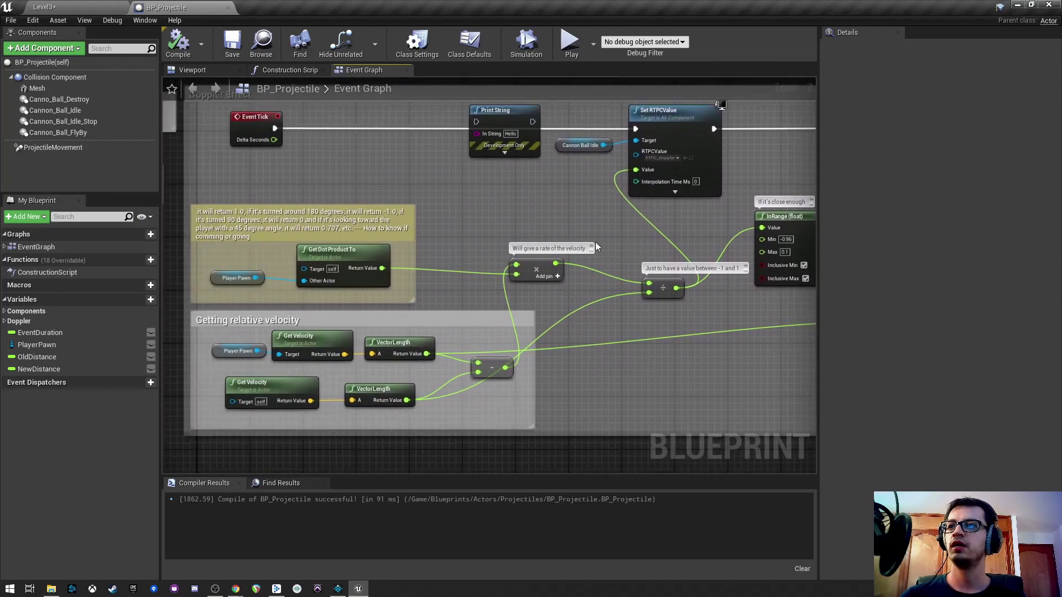
scroll(599, 242, "down", 1)
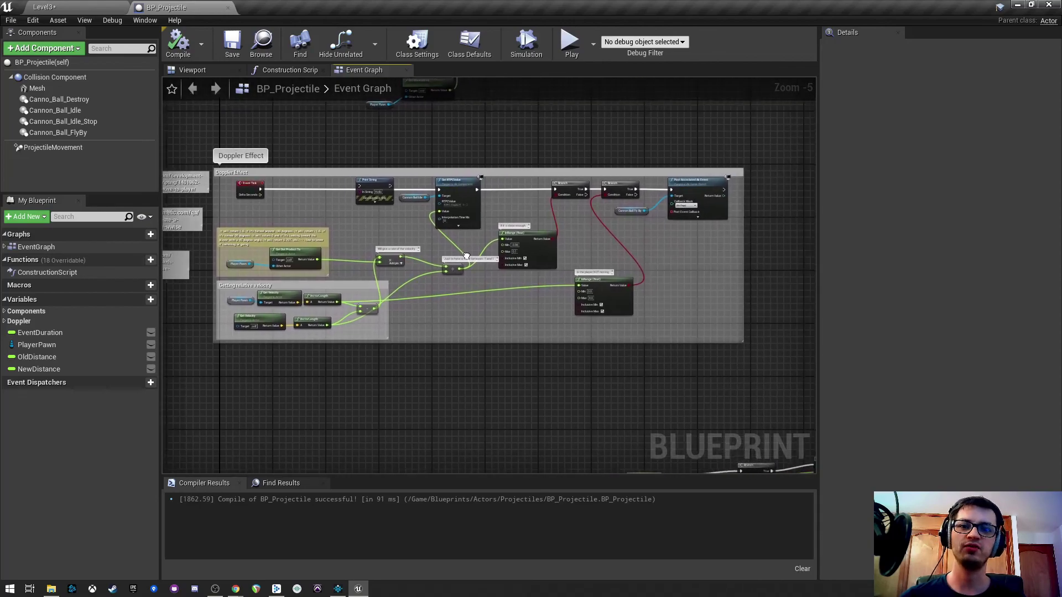